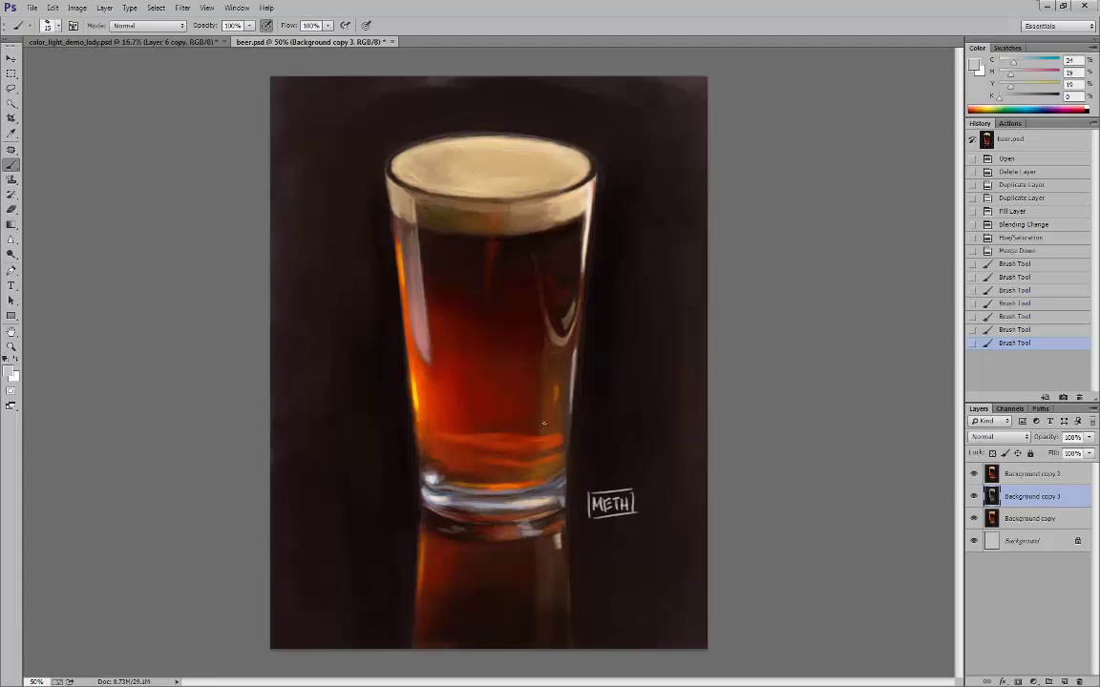
Add a new empty layer above the Background copy 2 layer.
click(1059, 479)
click(1064, 680)
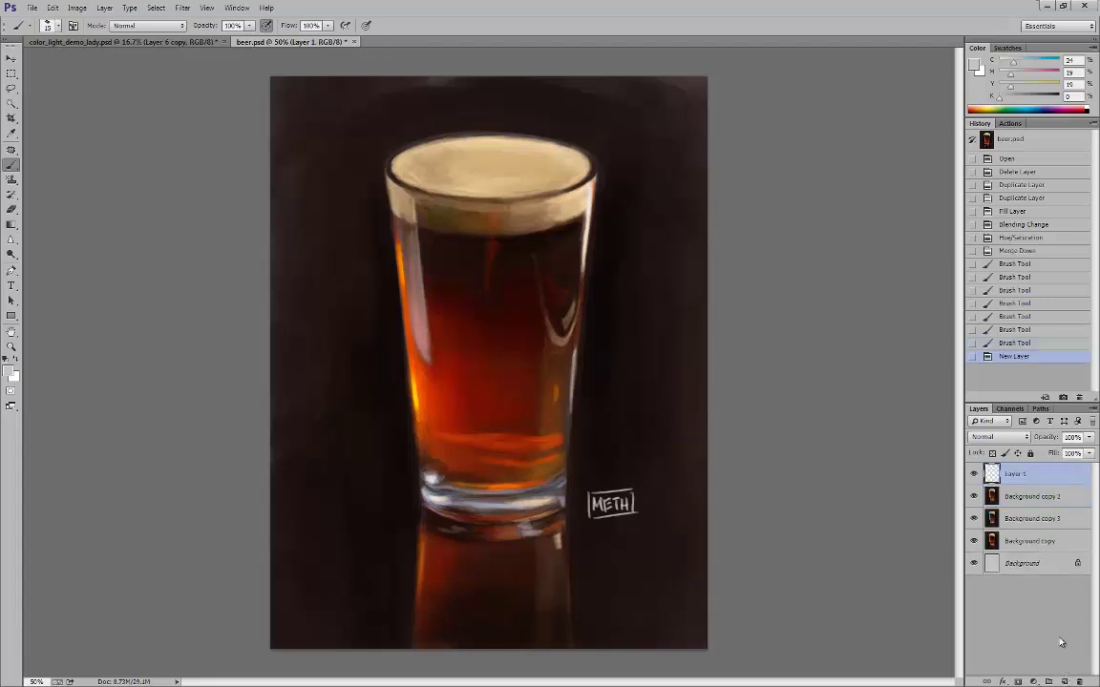
key(ctrl+plus)
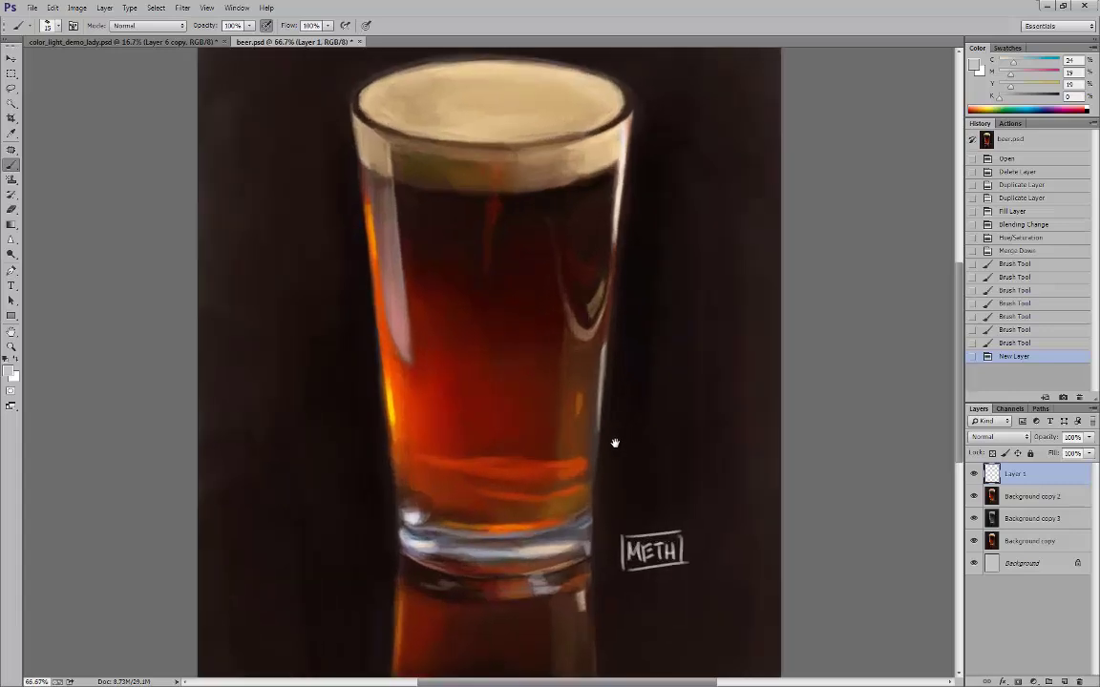
drag(614, 444, 657, 420)
key(ctrl+plus)
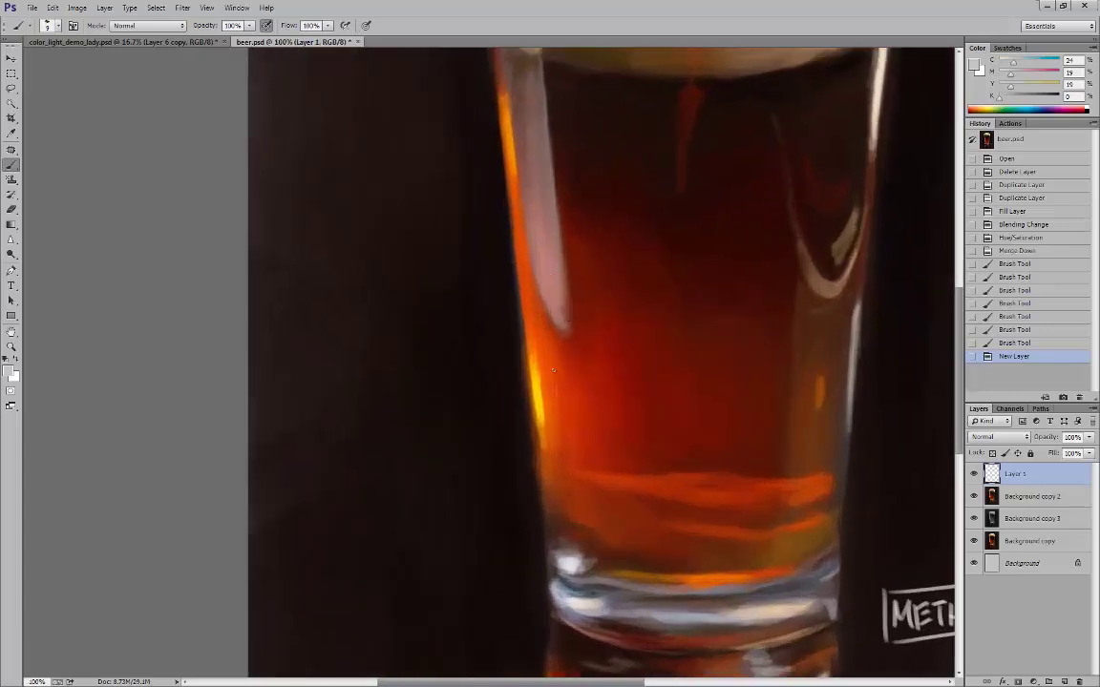
scroll(521, 390, up, 3)
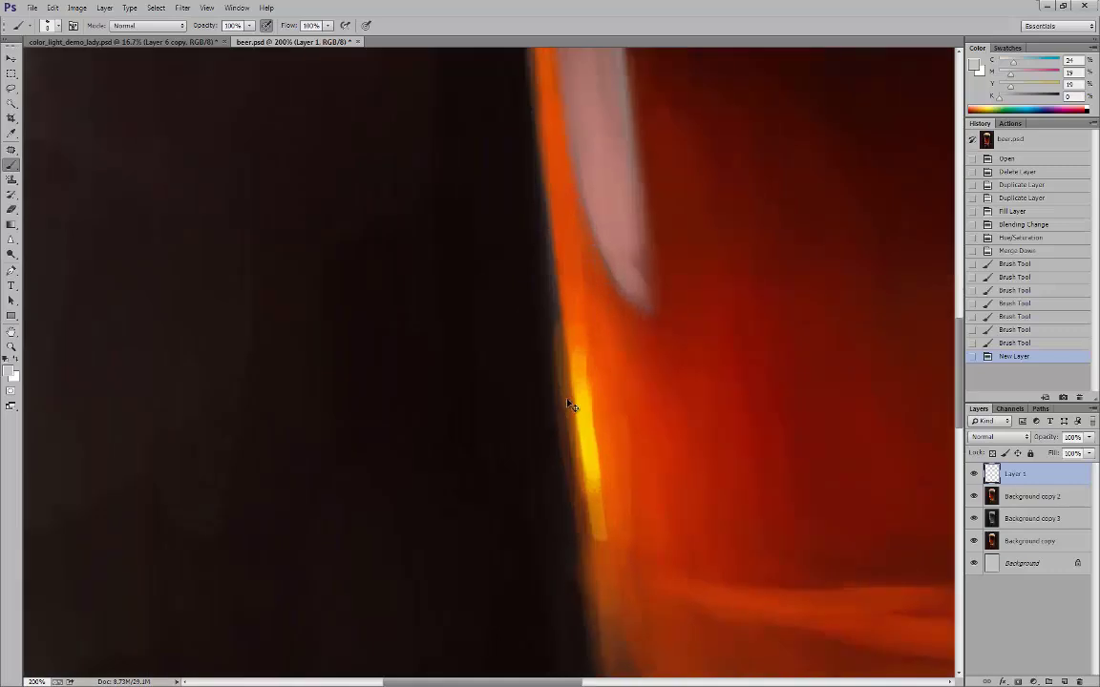
scroll(510, 358, down, 5)
Set the foreground color to pure red, RGB 255, 0, 0.
click(11, 371)
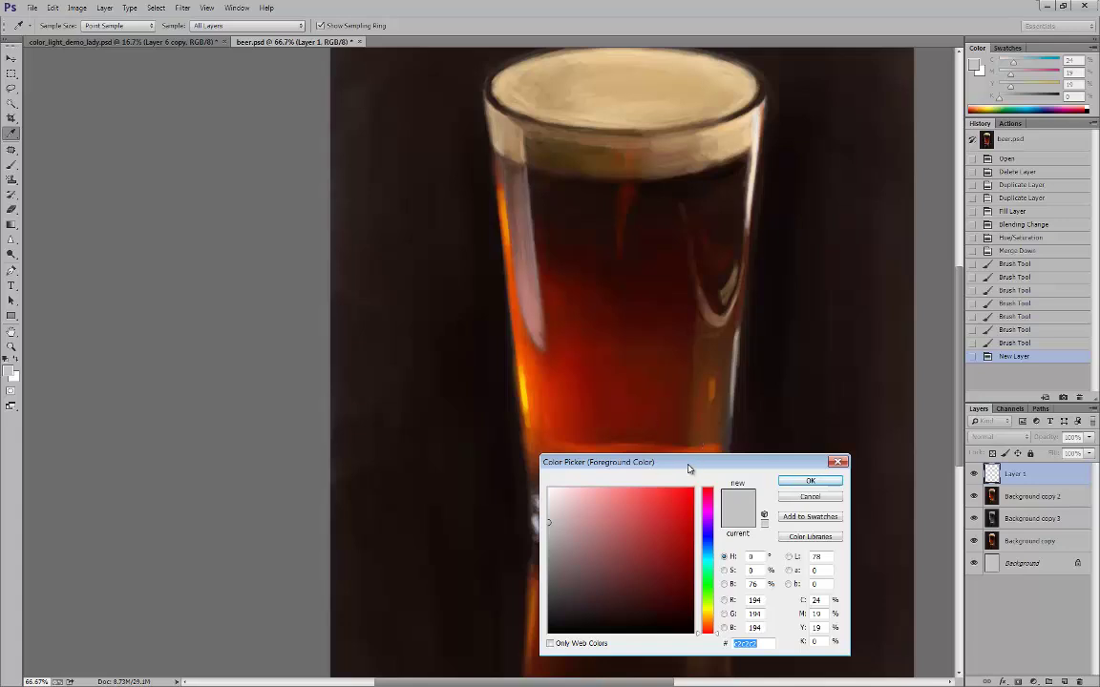
drag(688, 468, 727, 439)
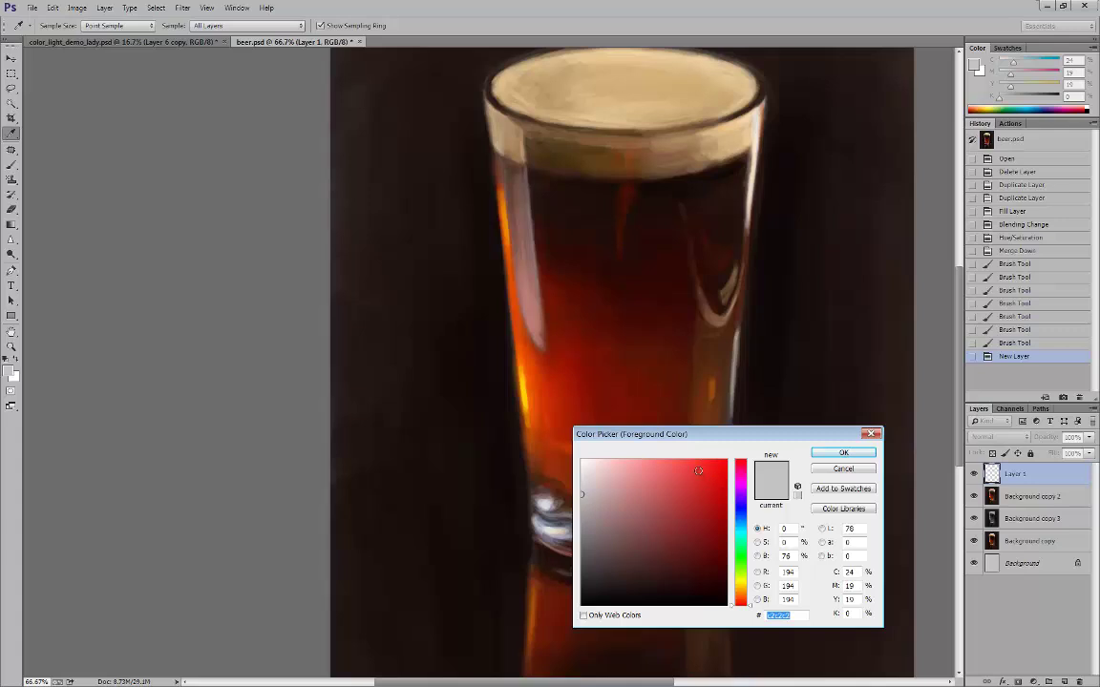
drag(721, 436, 704, 471)
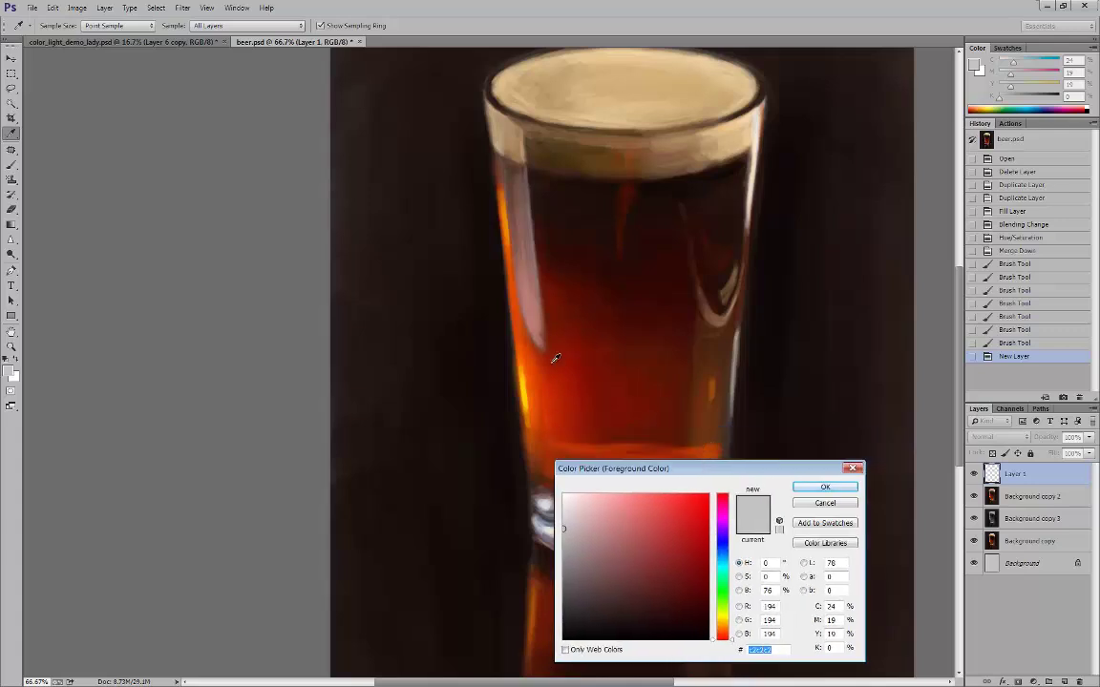
drag(693, 571, 709, 496)
click(825, 487)
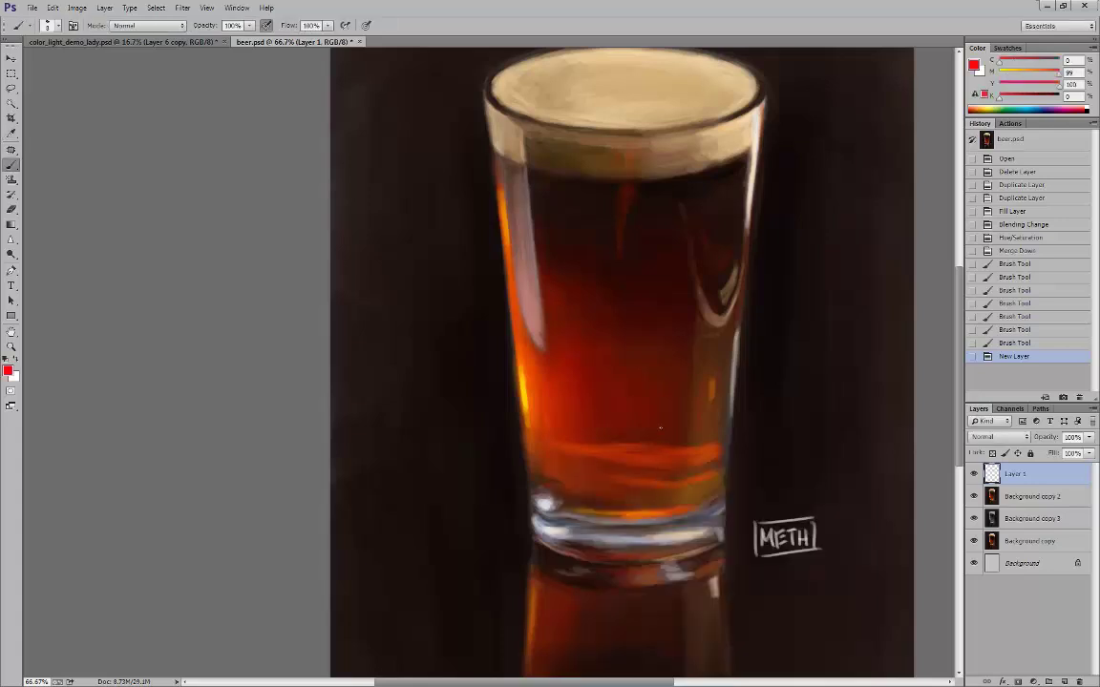
Enlarge the brush and paint two red swatches, one above the other, on the dark background left of the glass.
key(bracketright)
key(bracketright)
mouse_move(386, 277)
mouse_down()
mouse_move(420, 304)
mouse_move(451, 306)
mouse_up()
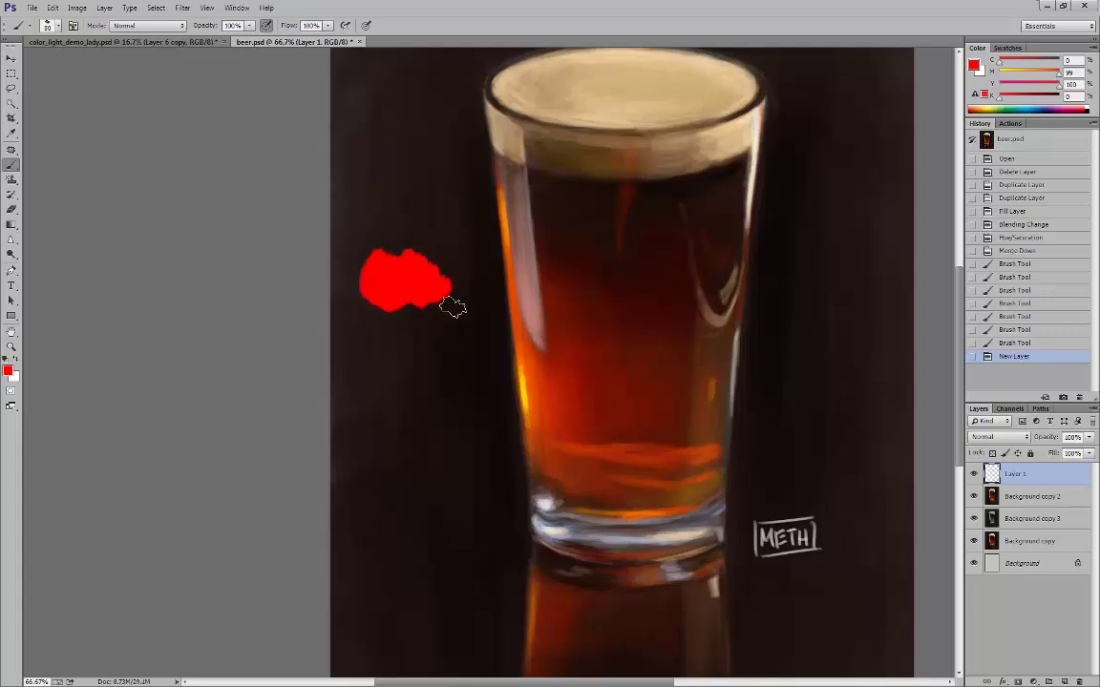
mouse_move(371, 351)
mouse_down()
mouse_move(419, 372)
mouse_move(454, 368)
mouse_up()
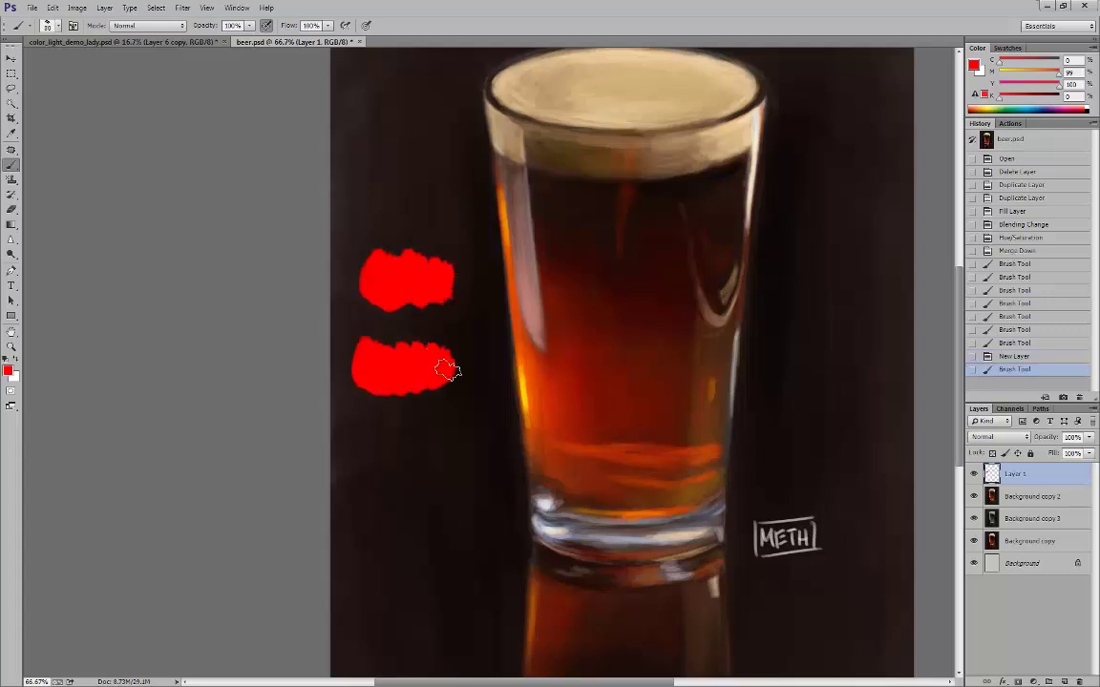
Blend the upper red swatch toward white and the lower red swatch toward black, building each gradient from left to right.
click(7, 370)
drag(601, 511, 546, 462)
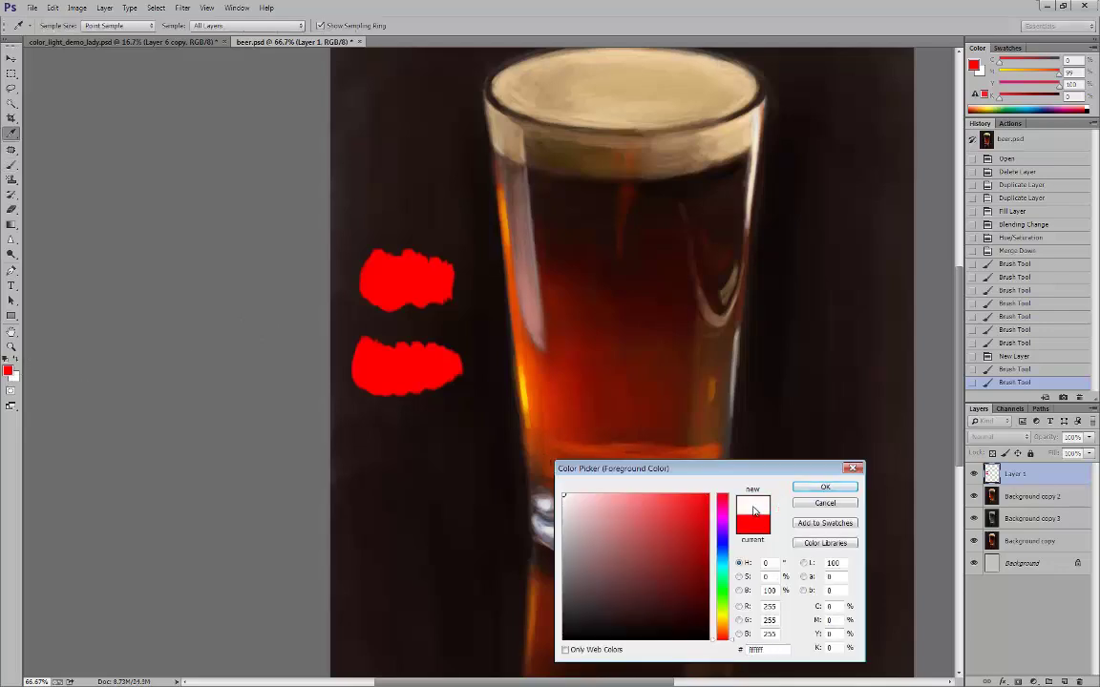
click(823, 489)
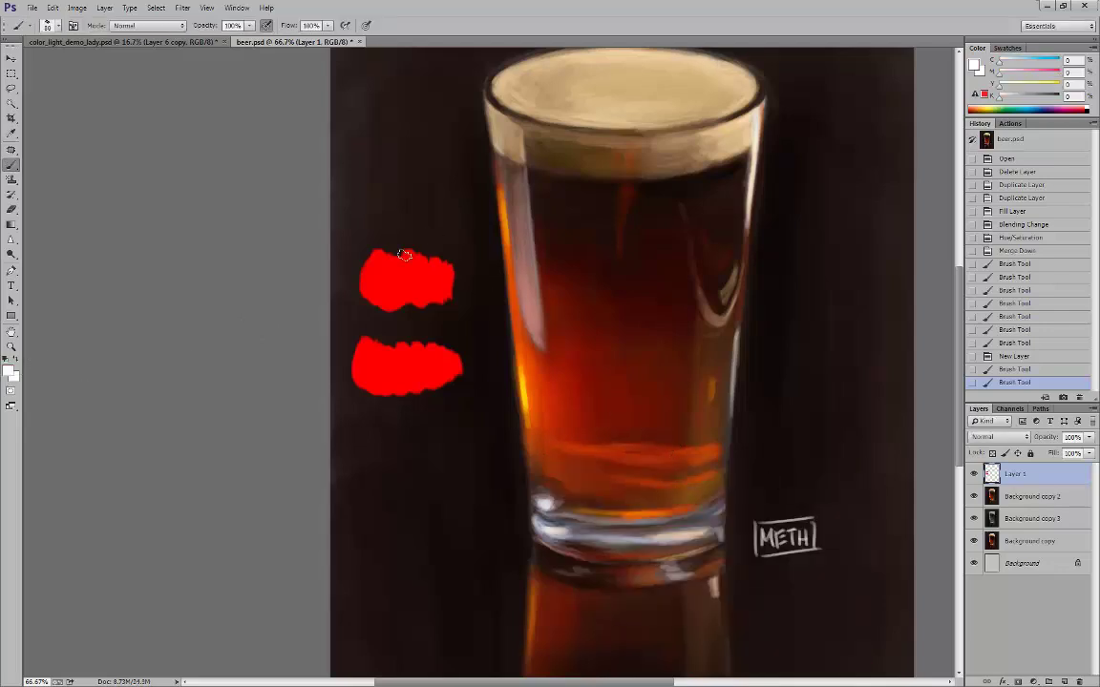
mouse_move(388, 279)
mouse_down()
mouse_move(415, 271)
mouse_move(420, 286)
mouse_move(444, 277)
mouse_move(386, 281)
mouse_move(402, 296)
mouse_move(426, 266)
mouse_move(441, 276)
mouse_move(439, 291)
mouse_move(383, 274)
mouse_move(401, 286)
mouse_move(442, 278)
mouse_move(411, 282)
mouse_up()
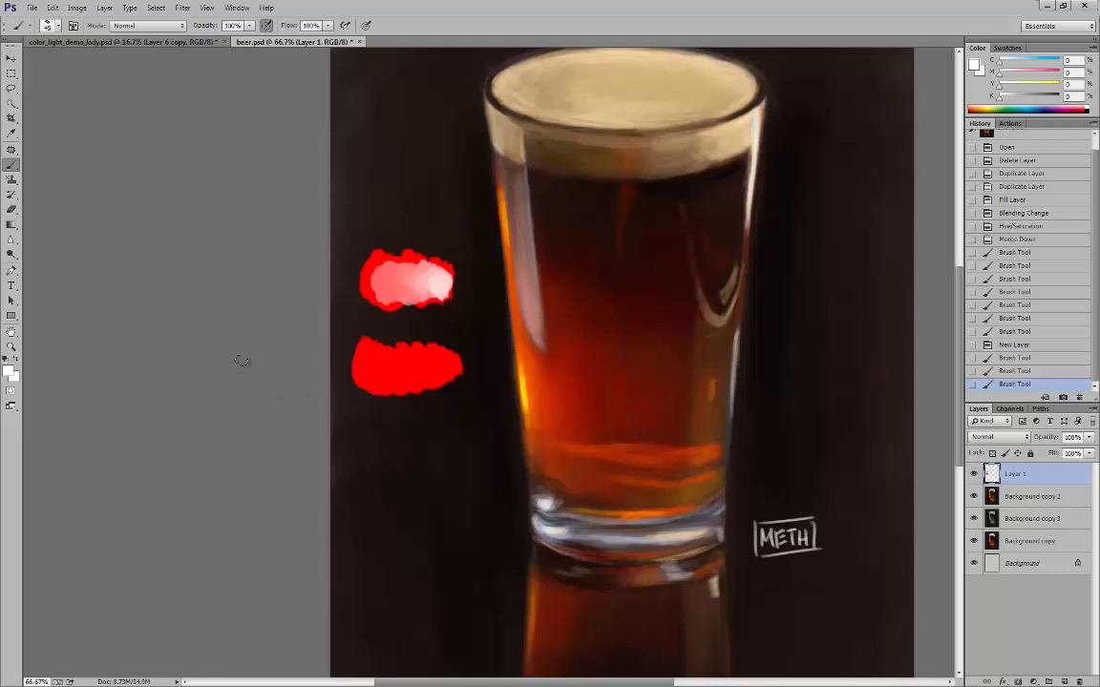
key(d)
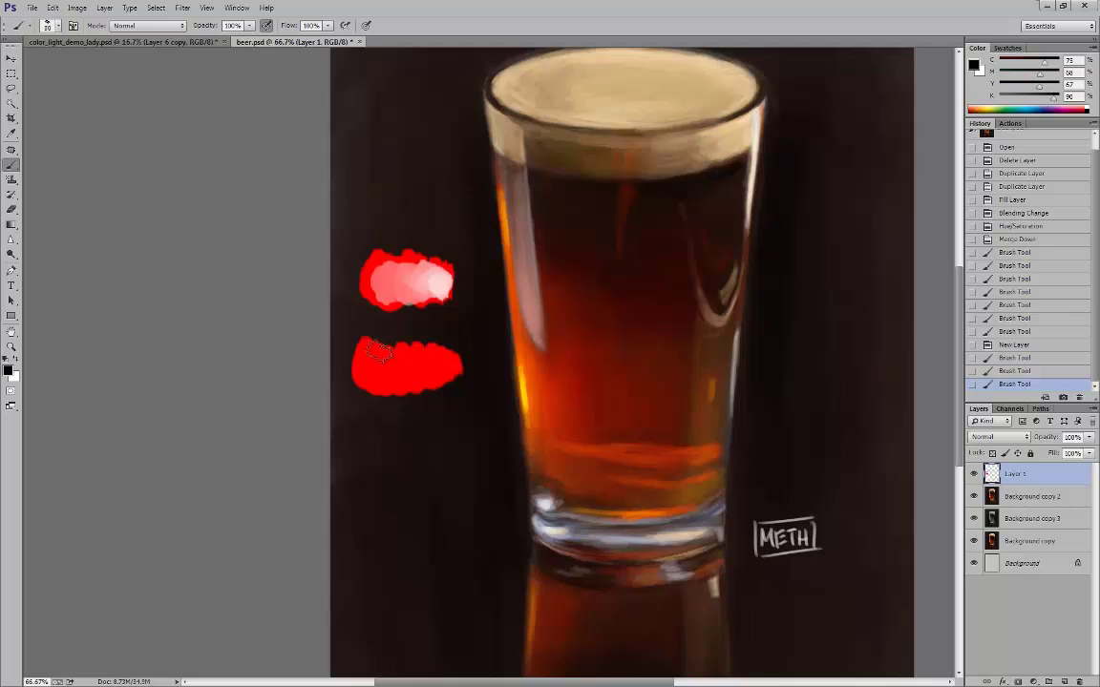
mouse_move(378, 351)
mouse_down()
mouse_move(413, 376)
mouse_move(422, 357)
mouse_move(430, 376)
mouse_move(440, 363)
mouse_move(449, 371)
mouse_move(444, 356)
mouse_move(415, 374)
mouse_move(364, 379)
mouse_move(394, 384)
mouse_move(413, 360)
mouse_move(454, 380)
mouse_up()
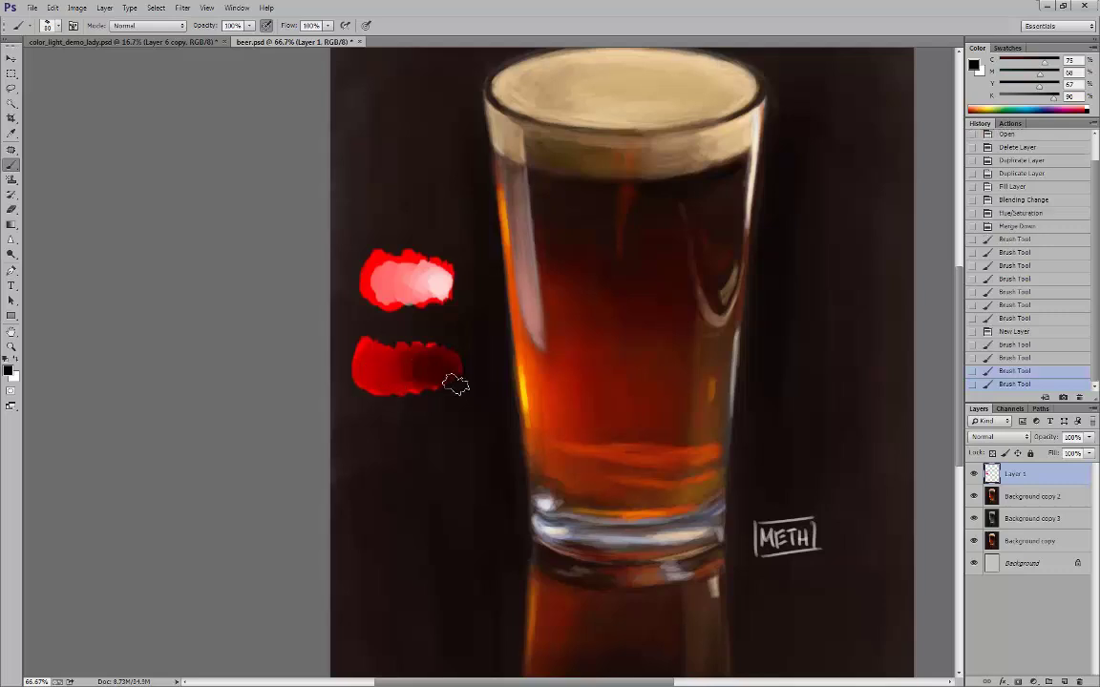
Sample the pure red from the upper swatch and paint a third red swatch below the other two.
alt+click(374, 252)
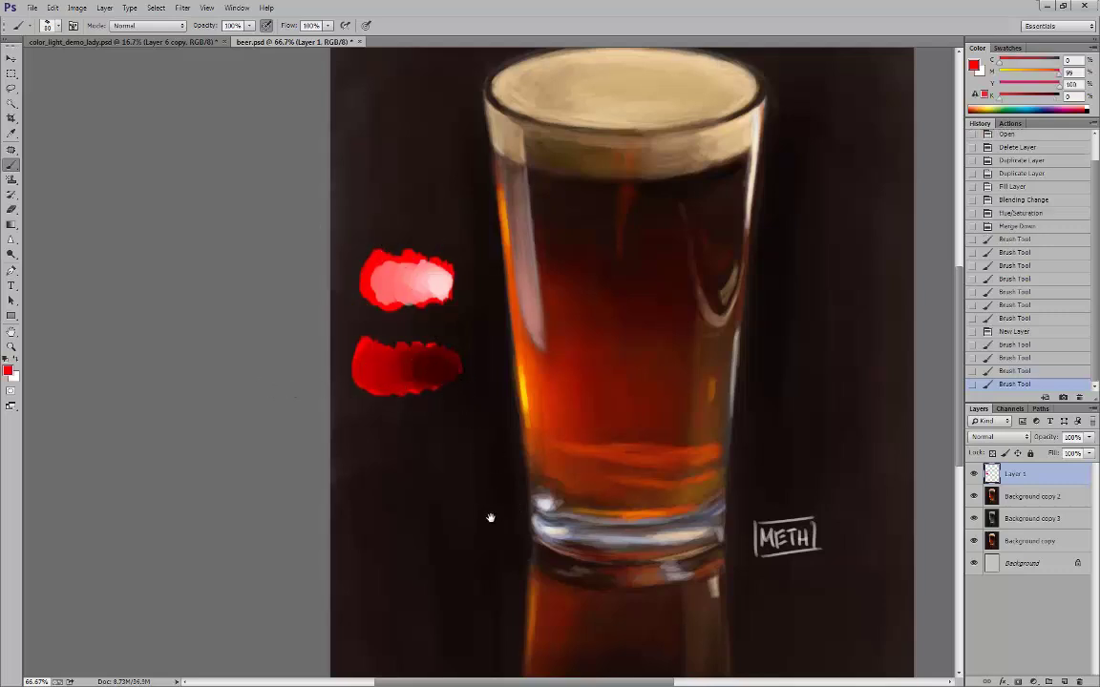
drag(491, 518, 487, 441)
mouse_move(385, 369)
mouse_down()
mouse_move(424, 392)
mouse_move(441, 370)
mouse_move(476, 390)
mouse_up()
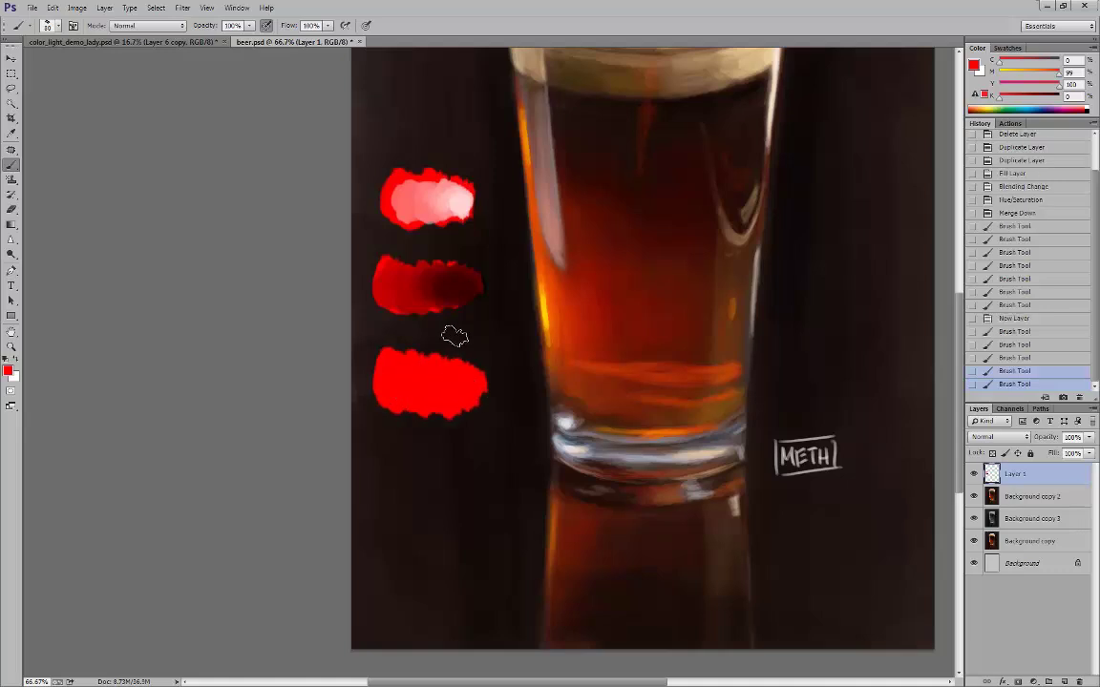
Set the foreground color to orange with hue 23° and blend it over the third red swatch, leaving its left edge red.
click(8, 372)
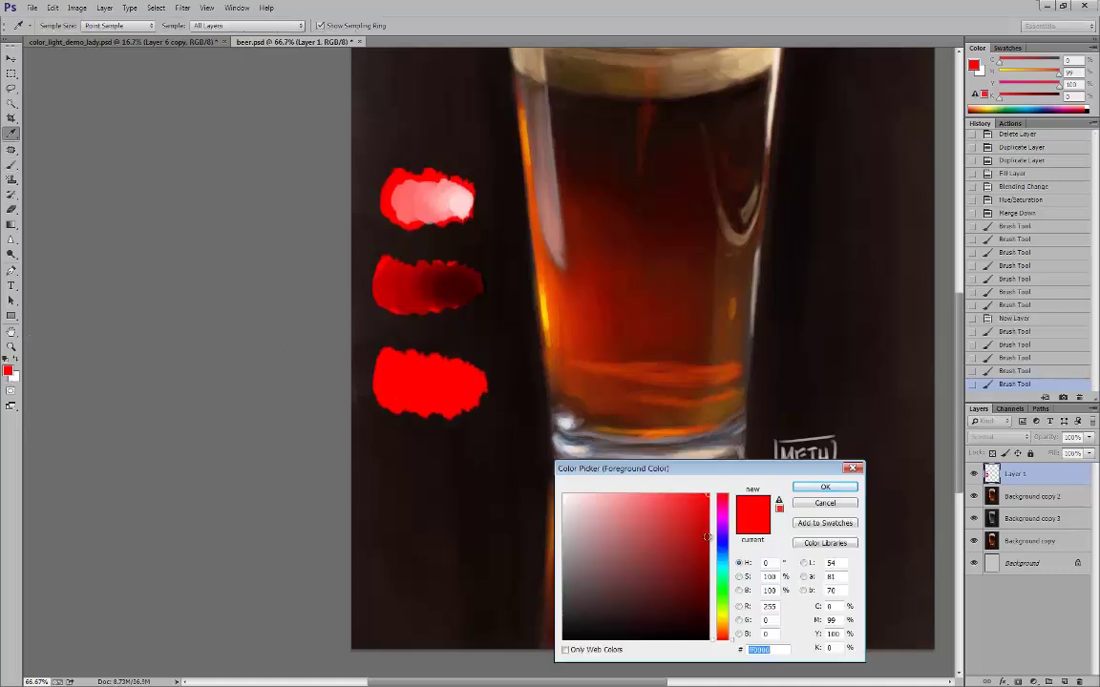
drag(733, 641, 723, 634)
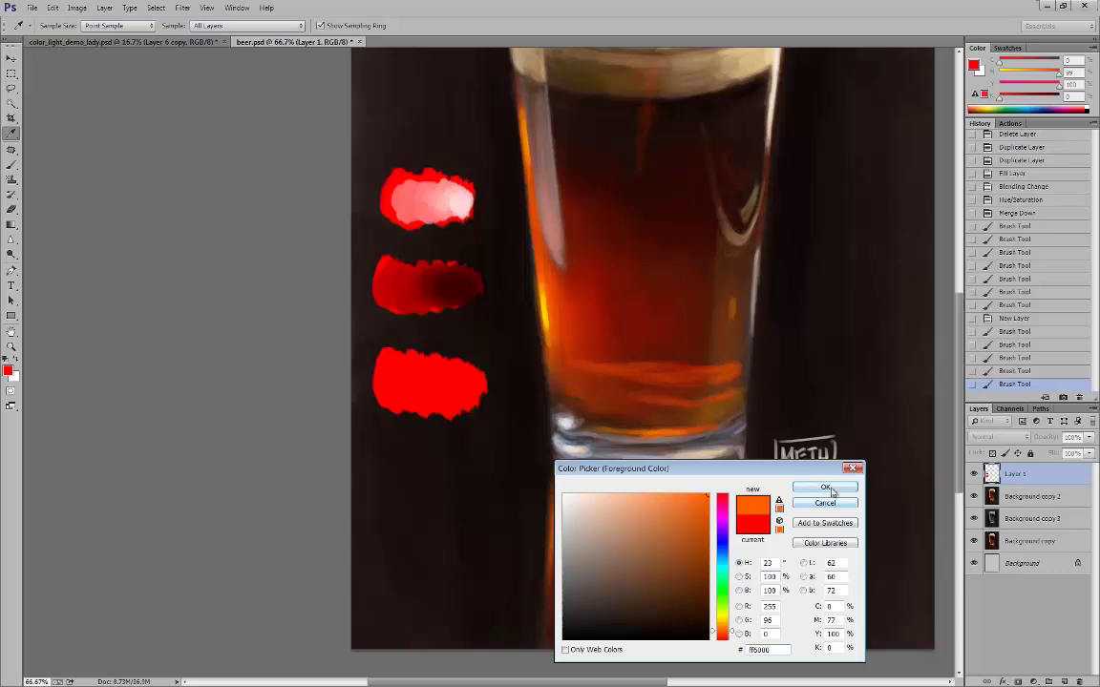
click(825, 487)
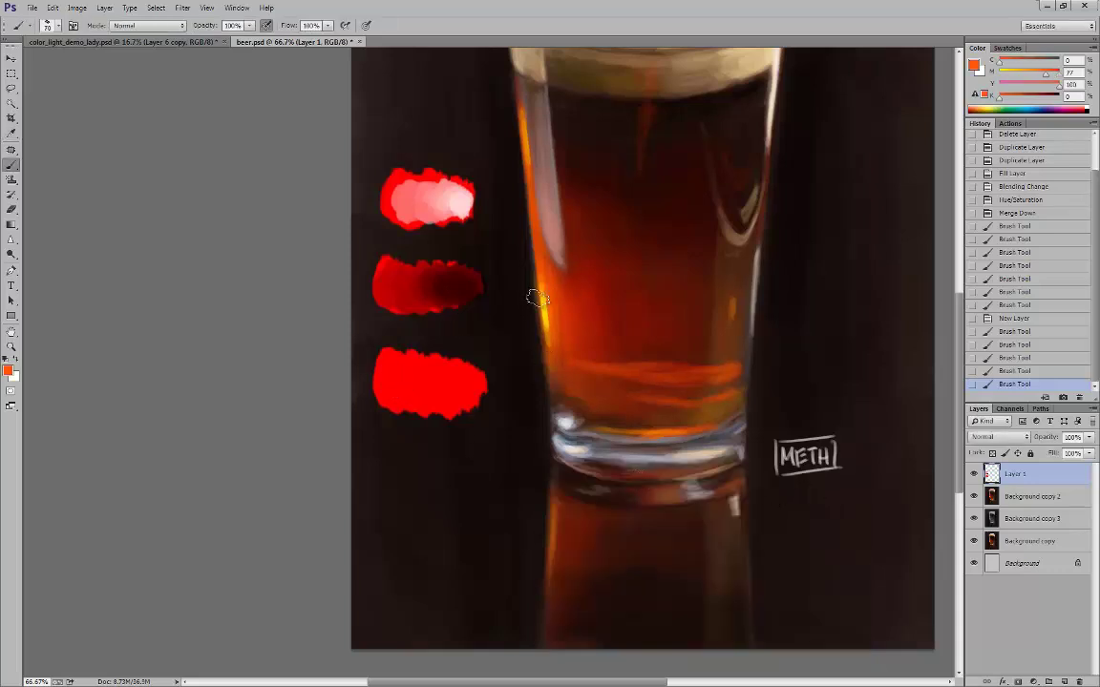
mouse_move(405, 377)
mouse_down()
mouse_move(468, 389)
mouse_move(456, 386)
mouse_up()
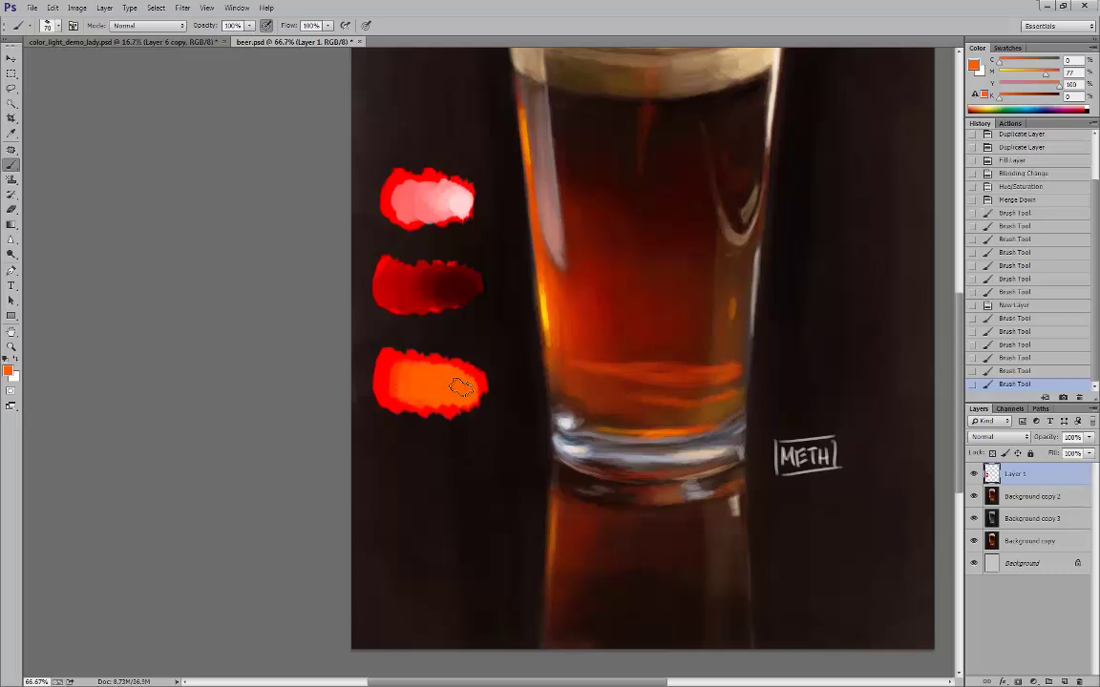
Set the foreground color to yellow with hue 55° and blend it over the right part of the red-orange swatch.
click(7, 372)
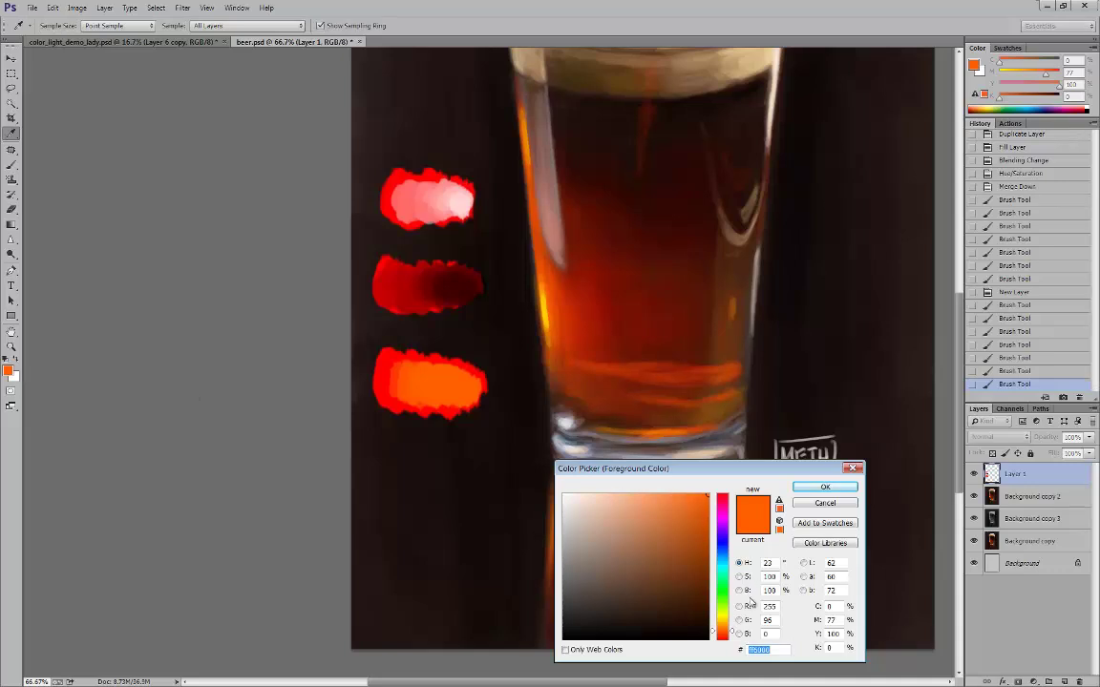
drag(722, 632, 723, 617)
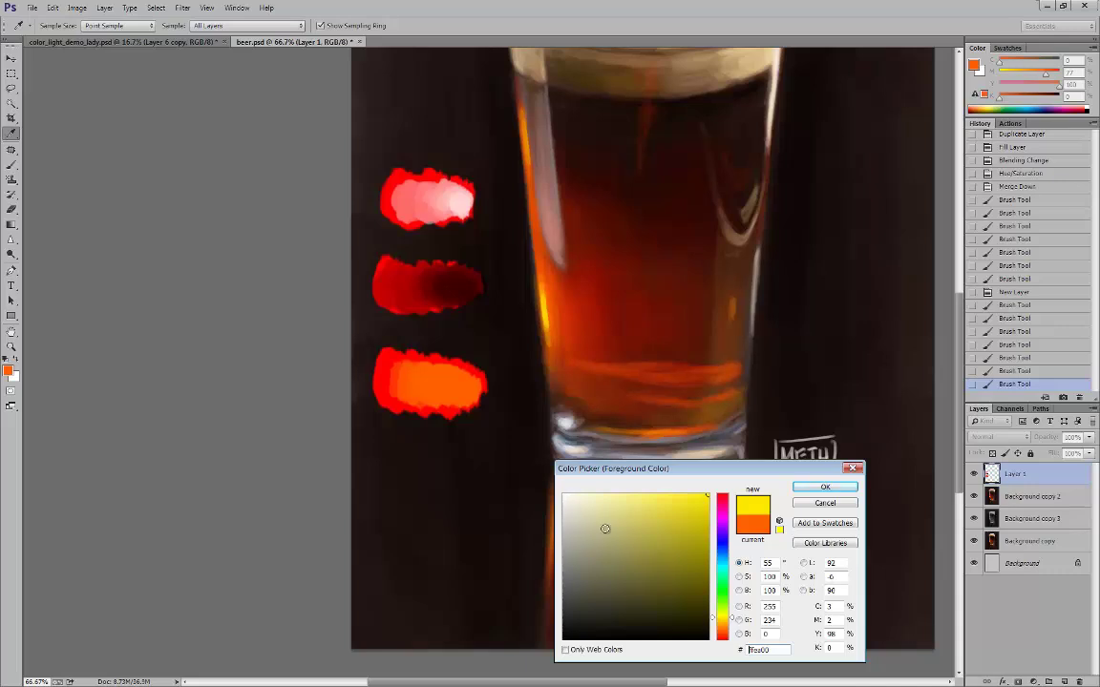
click(825, 487)
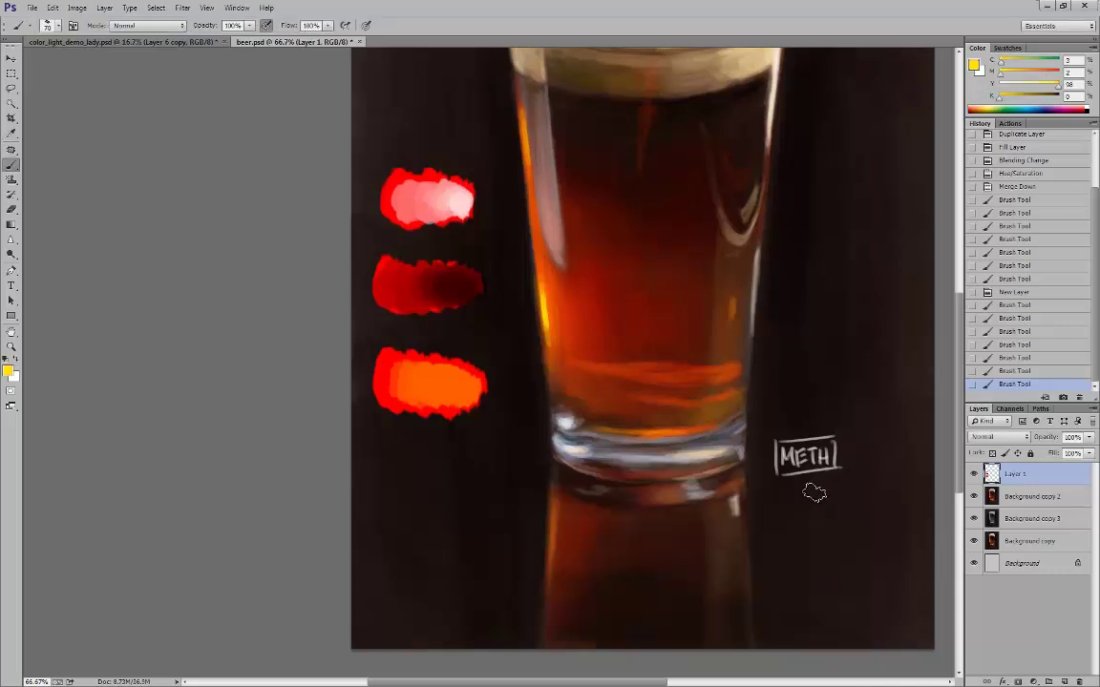
drag(429, 379, 462, 384)
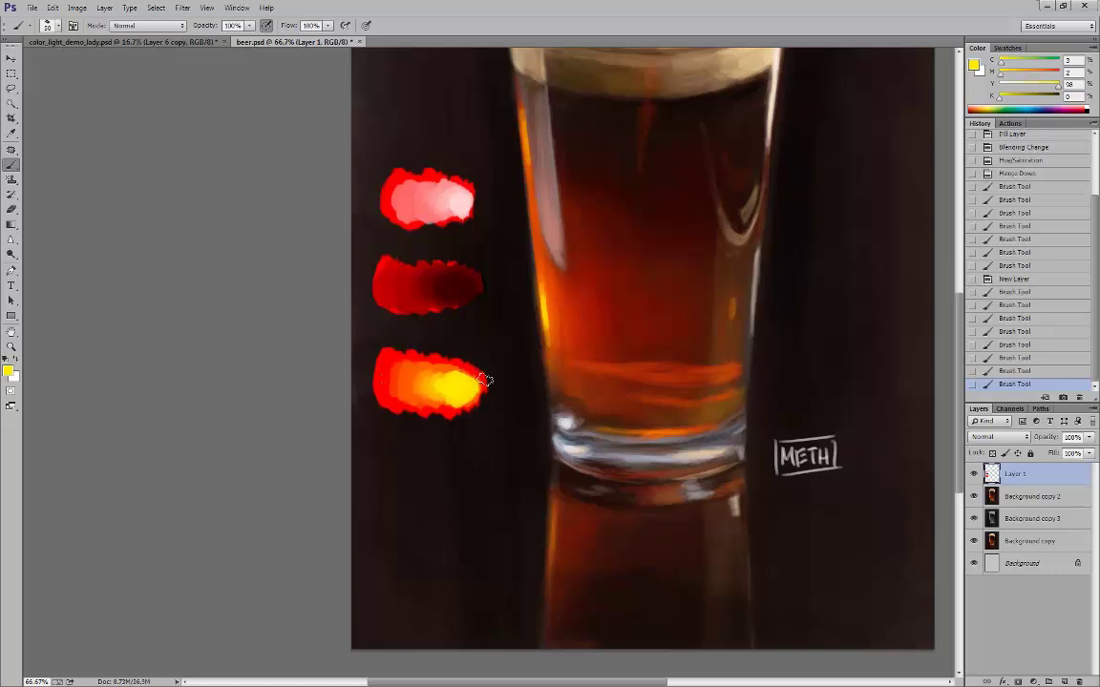
Set the foreground color to saturated blue with hue 232° and paint a fourth swatch below the red-to-yellow one.
drag(499, 427, 478, 439)
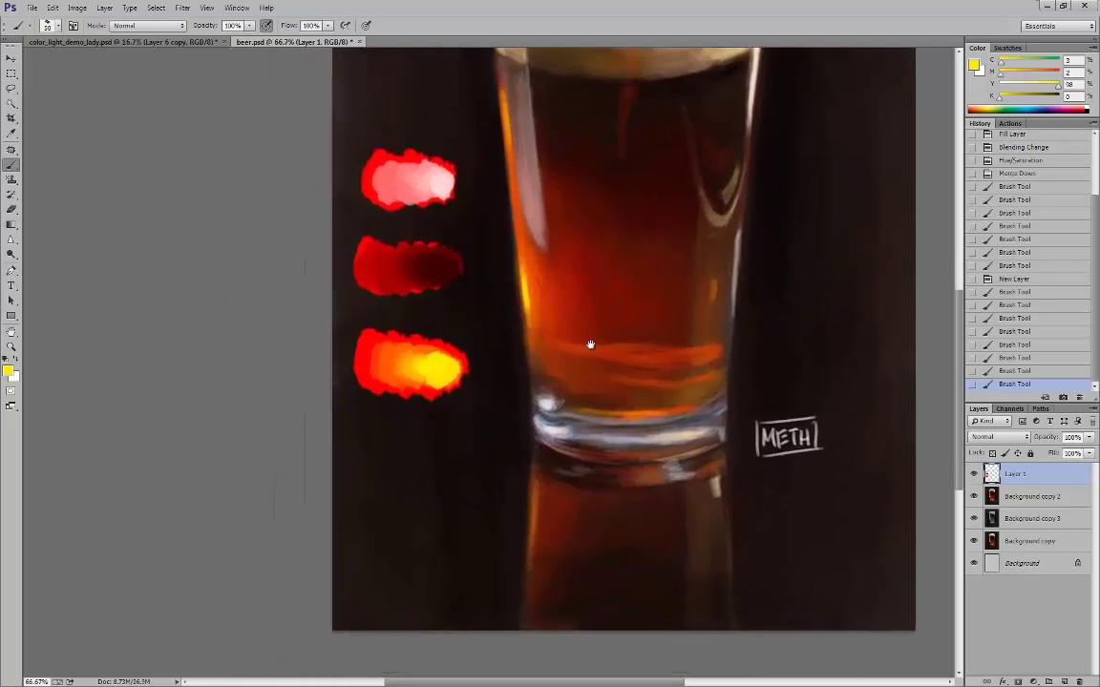
drag(590, 344, 421, 366)
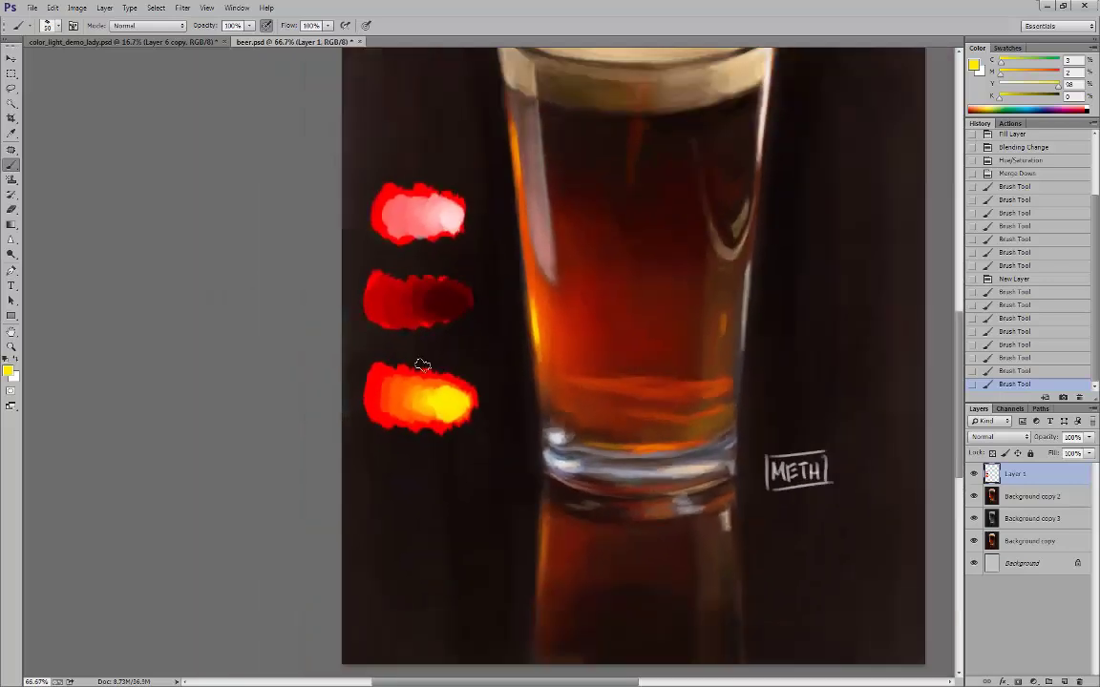
click(9, 371)
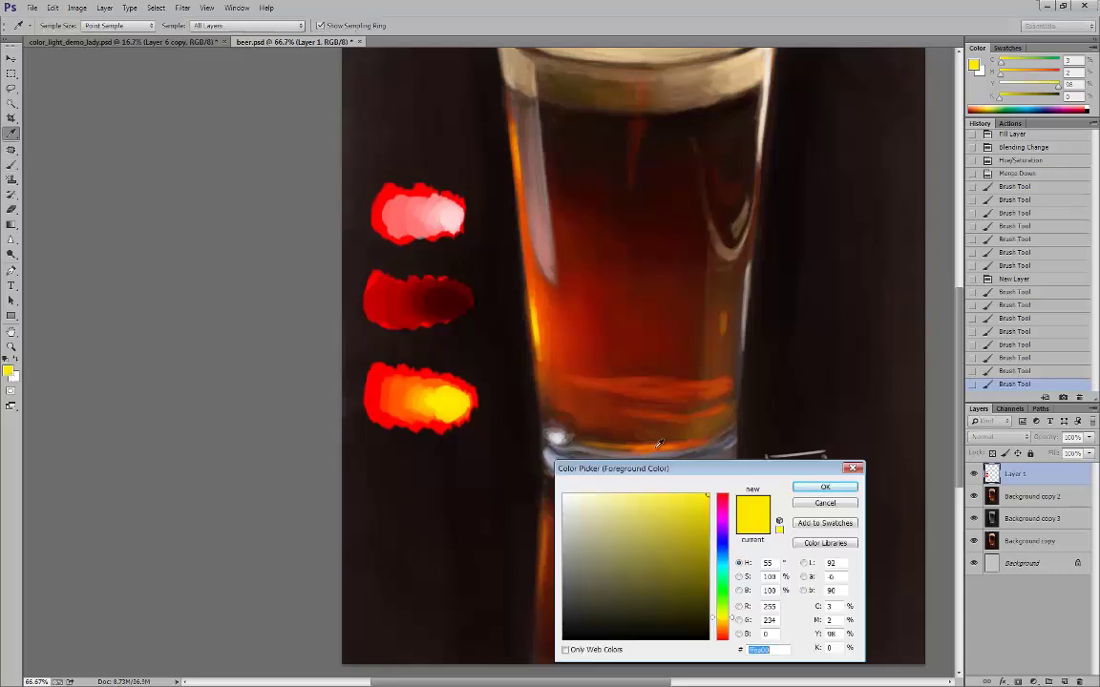
click(723, 551)
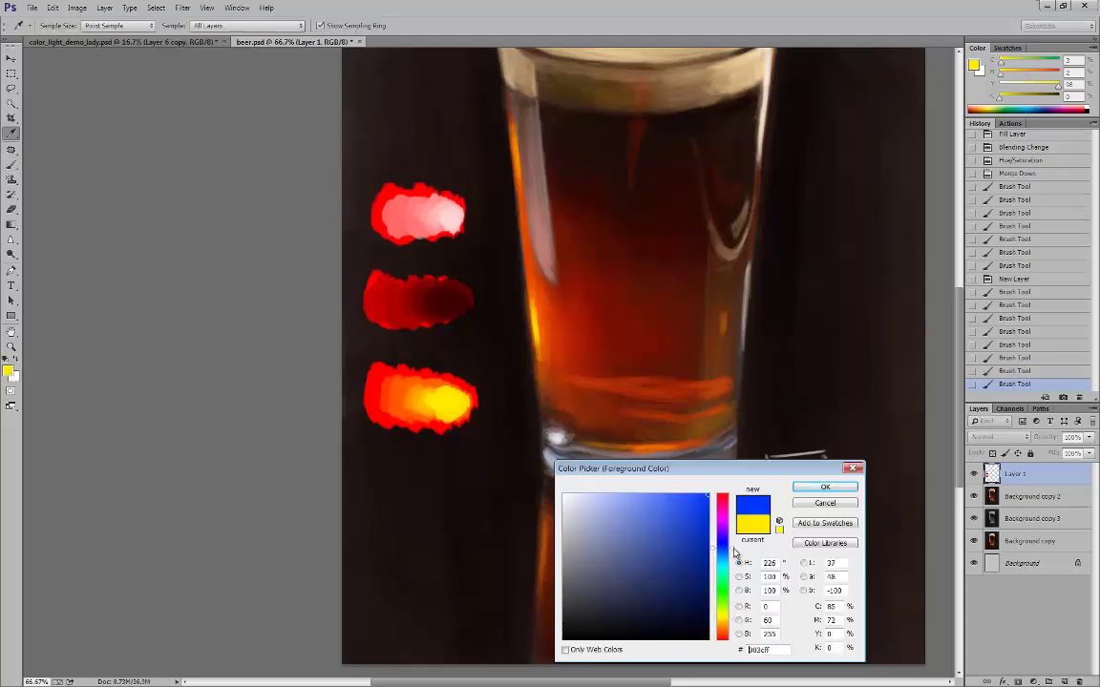
click(824, 487)
mouse_move(377, 475)
mouse_down()
mouse_move(372, 503)
mouse_move(381, 474)
mouse_move(384, 493)
mouse_move(411, 512)
mouse_move(430, 487)
mouse_move(468, 504)
mouse_up()
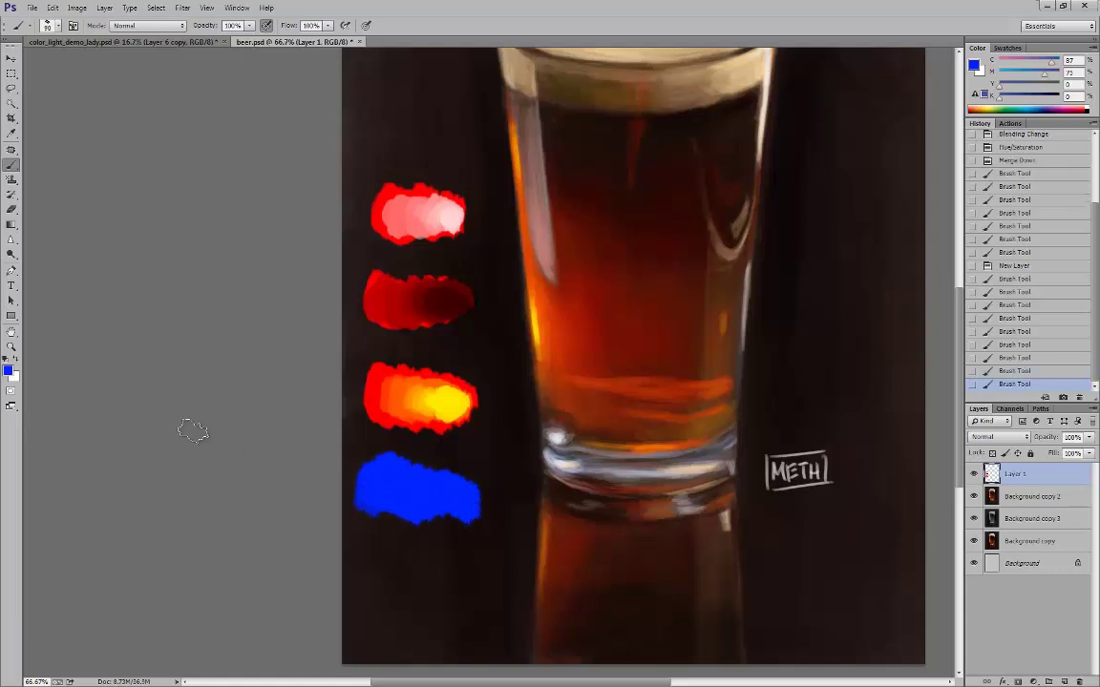
Set the foreground color to light blue with hue 200° and blend it over the blue swatch toward its right end.
click(7, 370)
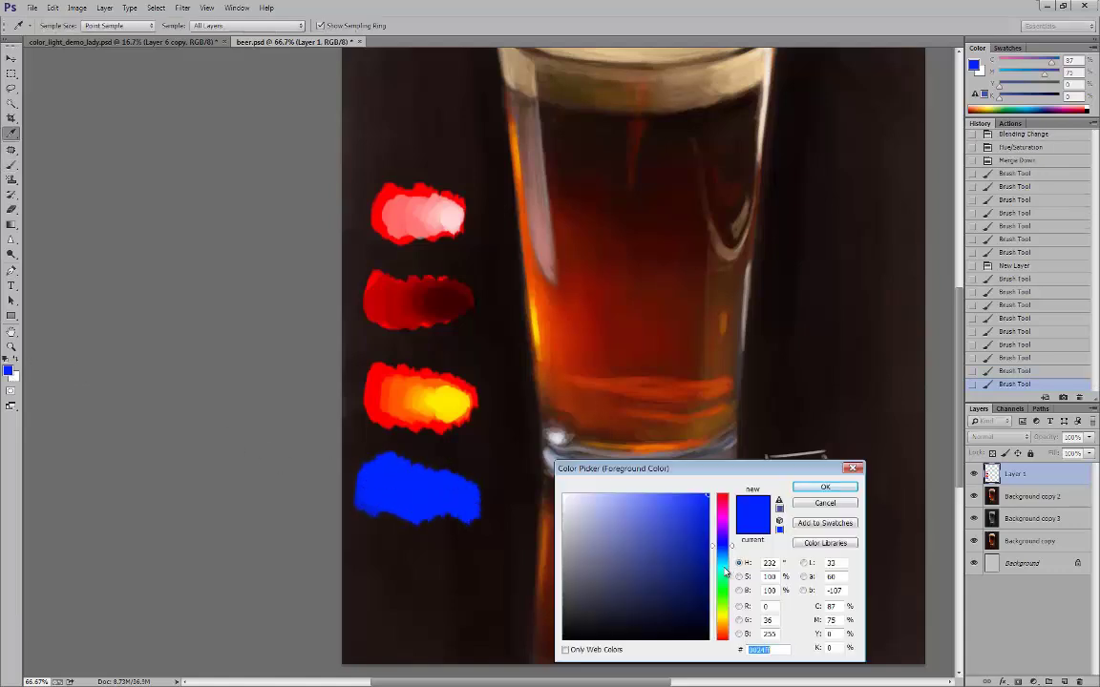
drag(722, 556, 727, 560)
click(807, 490)
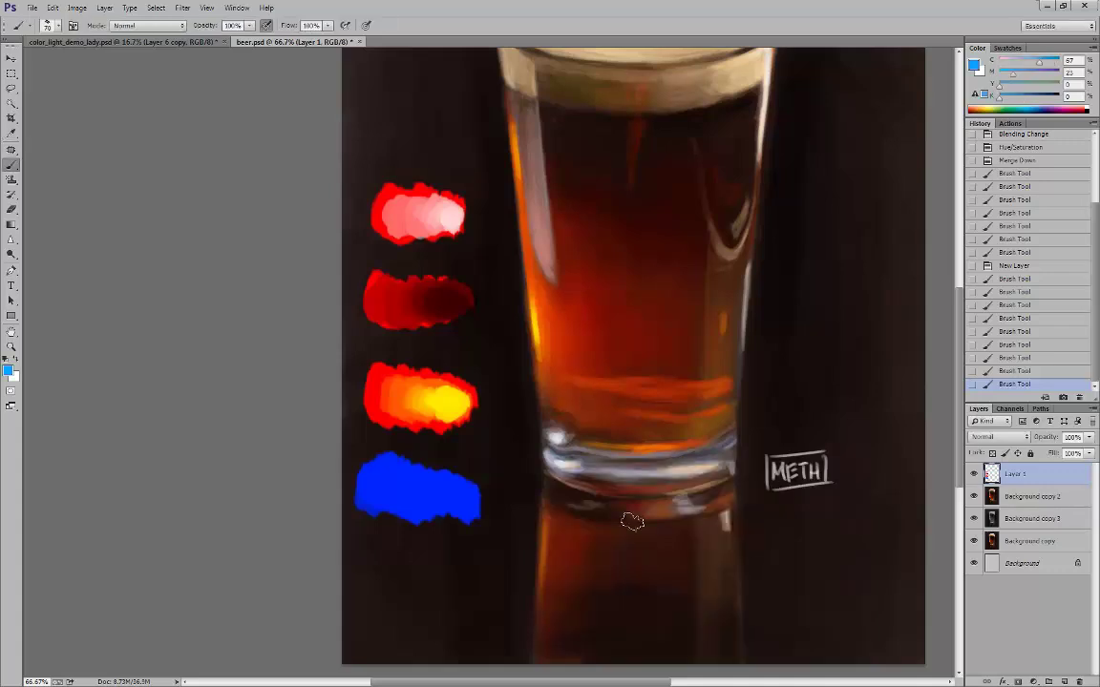
mouse_move(400, 492)
mouse_down()
mouse_move(438, 488)
mouse_move(468, 495)
mouse_up()
Set the foreground color to bright cyan and blend it over the right part of the blue swatch.
click(8, 371)
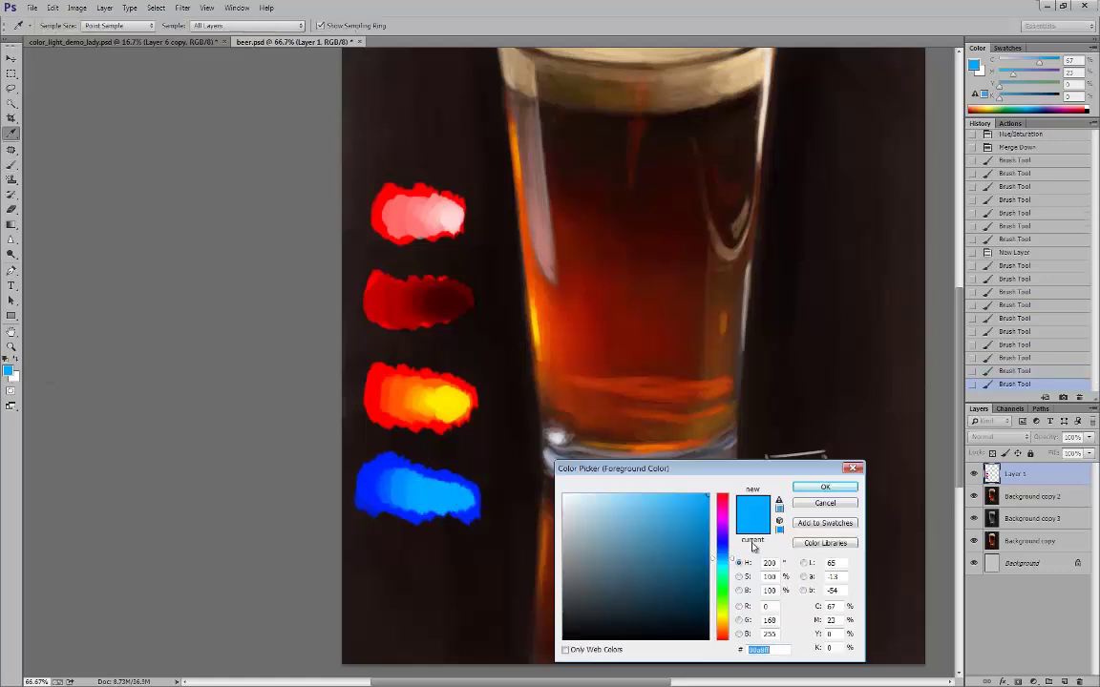
drag(726, 566, 728, 571)
click(827, 487)
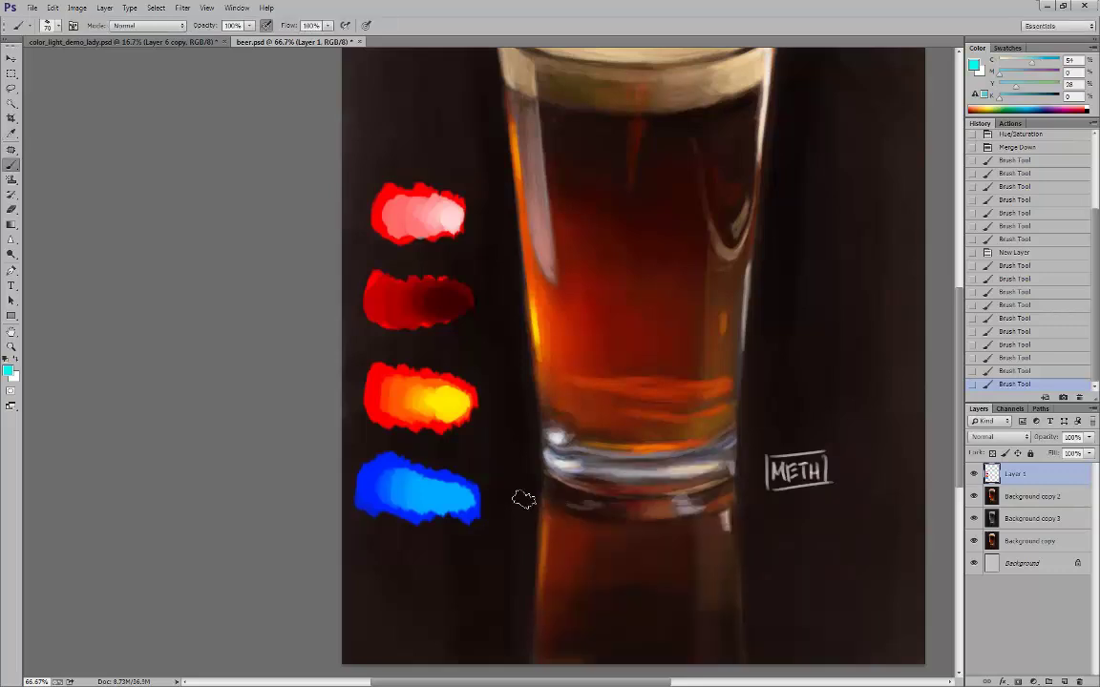
mouse_move(410, 495)
mouse_down()
mouse_move(452, 497)
mouse_move(405, 493)
mouse_up()
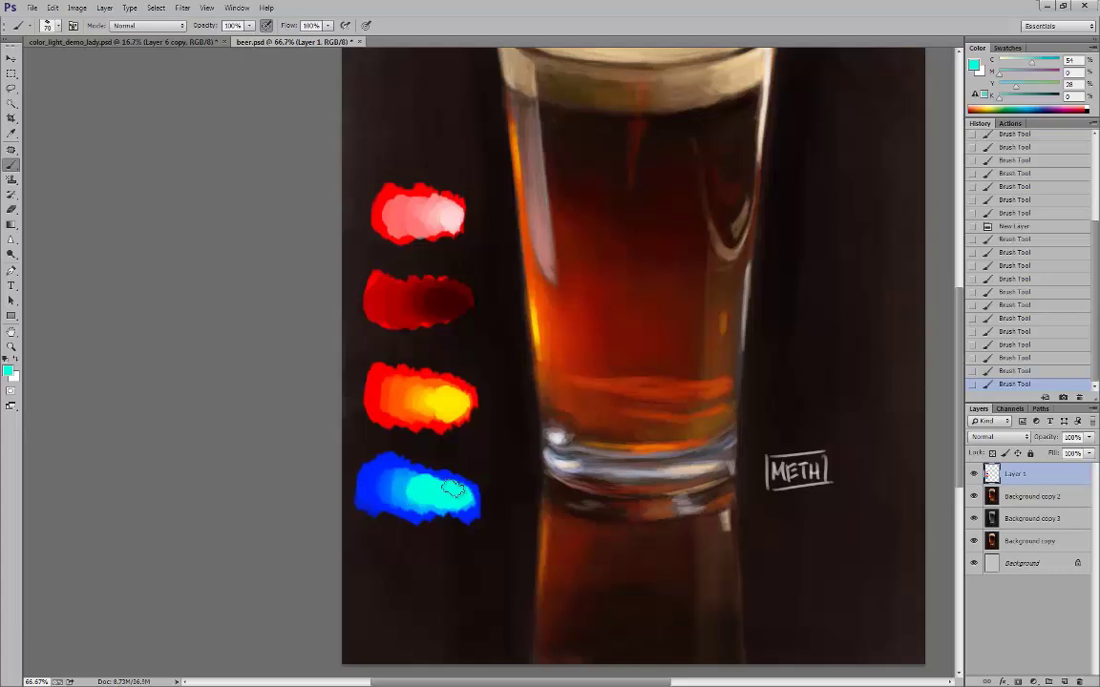
Set the foreground color to pale cyan with hue 172° and saturation 13%, and paint a highlight at the blue swatch's right end.
click(9, 370)
drag(644, 514, 581, 494)
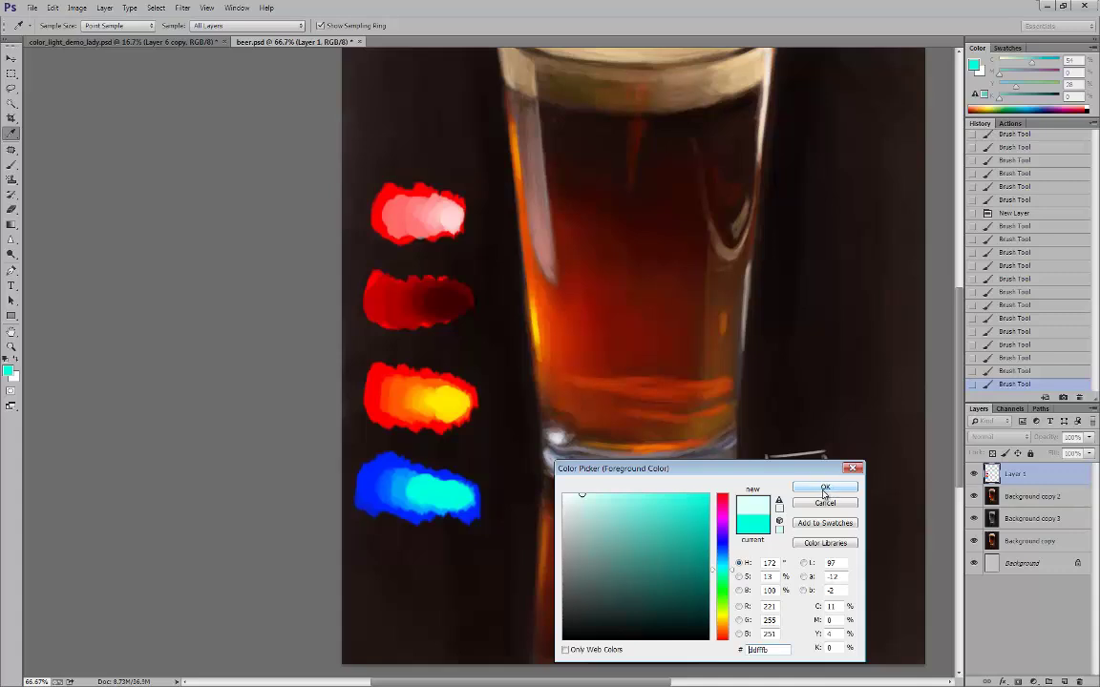
click(823, 487)
key(b)
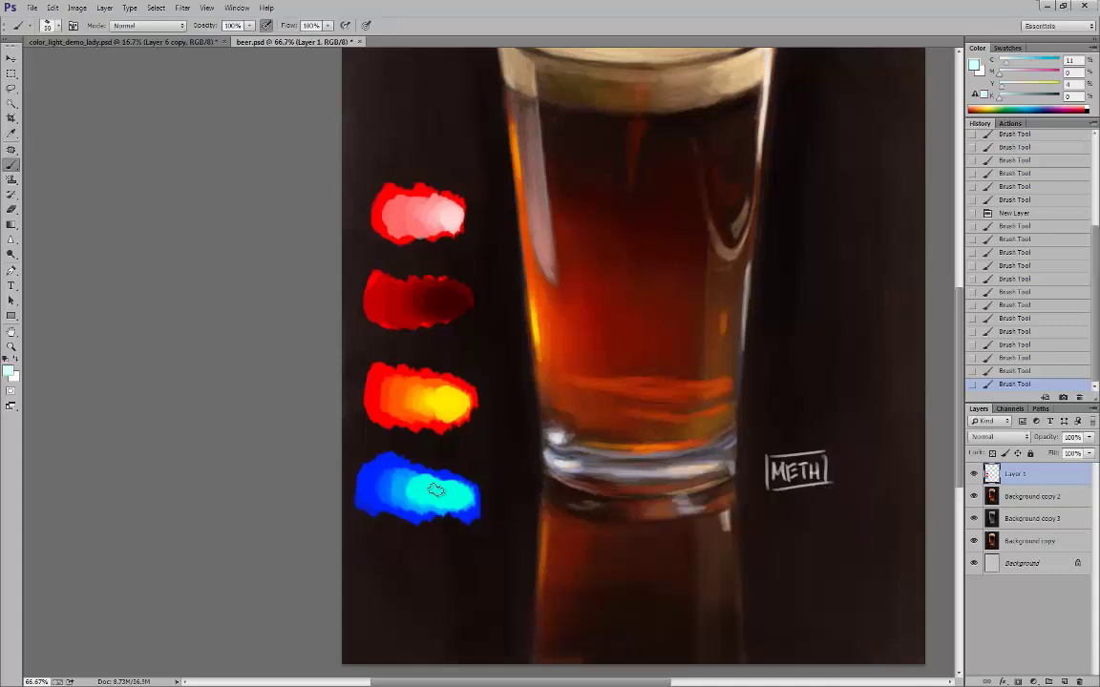
mouse_move(435, 488)
mouse_down()
mouse_move(470, 491)
mouse_move(480, 398)
mouse_up()
key(h)
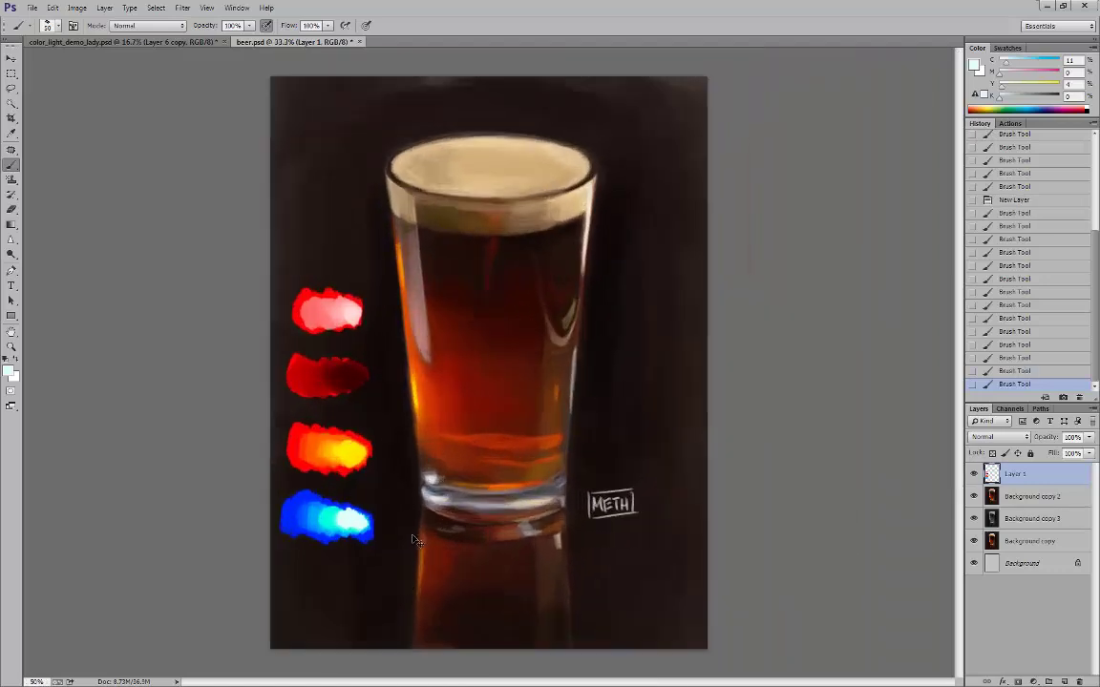
key(ctrl+plus)
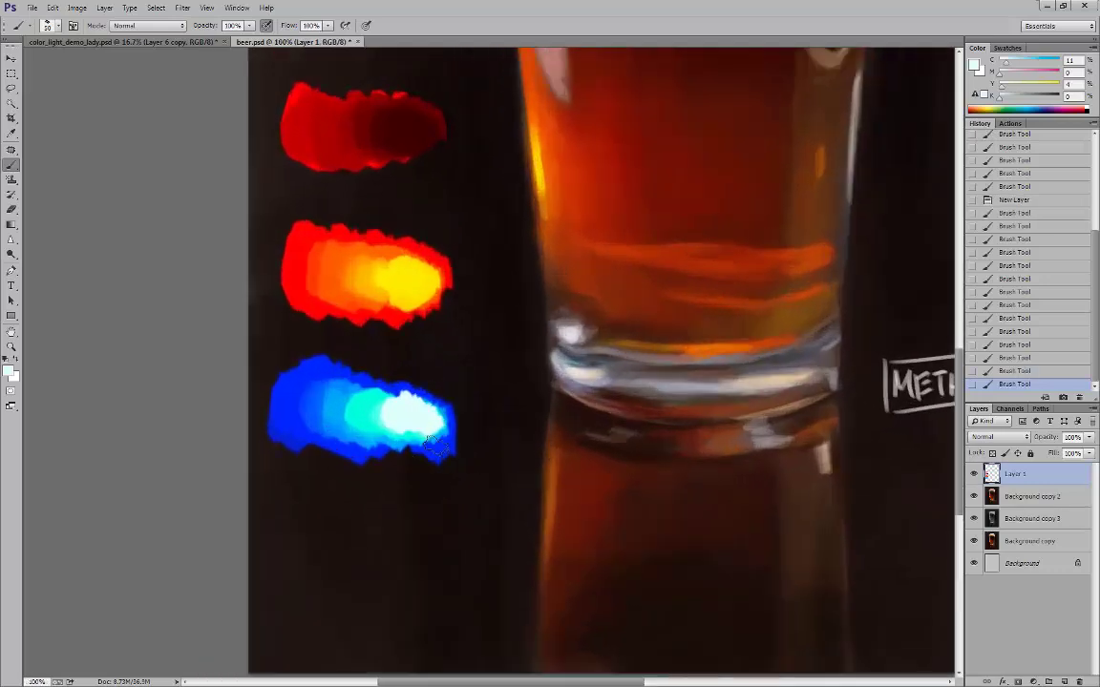
mouse_move(415, 429)
mouse_down()
mouse_move(383, 420)
mouse_move(394, 438)
mouse_move(437, 426)
mouse_up()
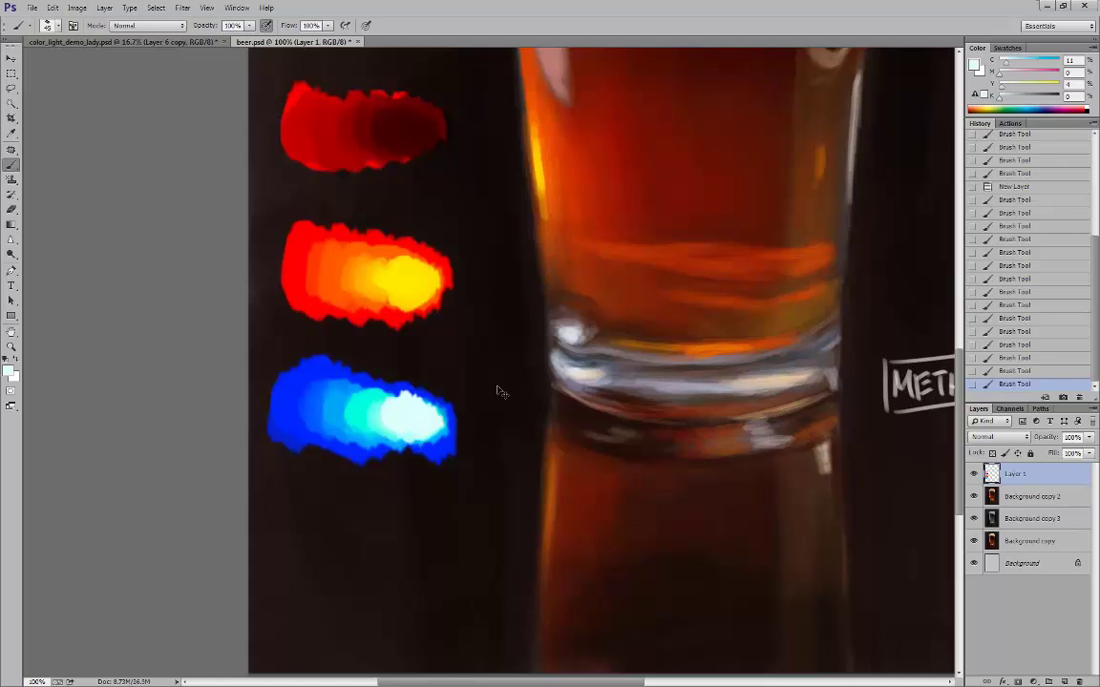
key(ctrl+minus)
key(ctrl+minus)
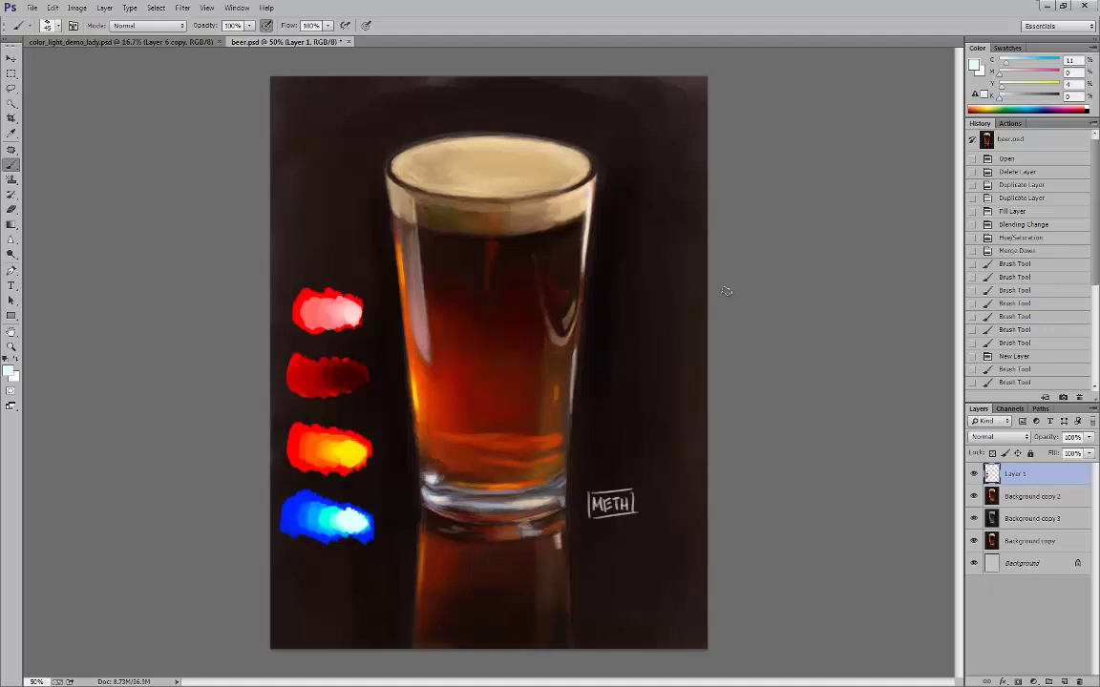
Sample the pure red from the red-to-yellow swatch and paint a new red swatch near the canvas's upper-left corner, above the others.
alt+click(291, 434)
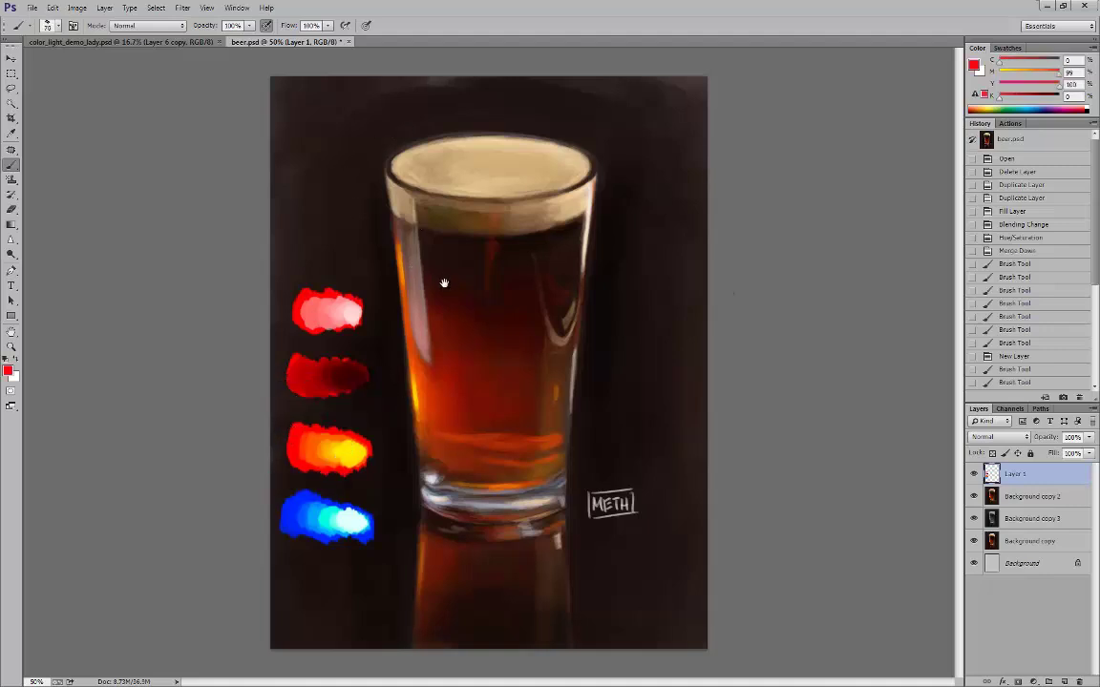
key(ctrl+plus)
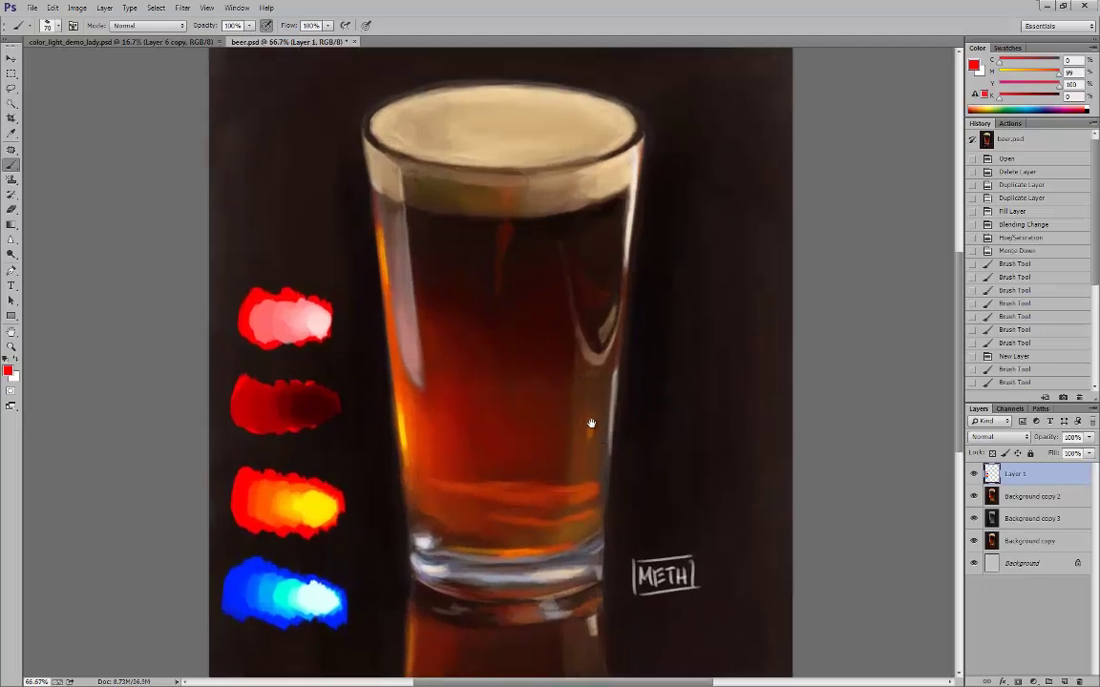
scroll(594, 422, up, 3)
mouse_move(282, 162)
mouse_down()
mouse_move(295, 175)
mouse_move(327, 162)
mouse_move(339, 184)
mouse_up()
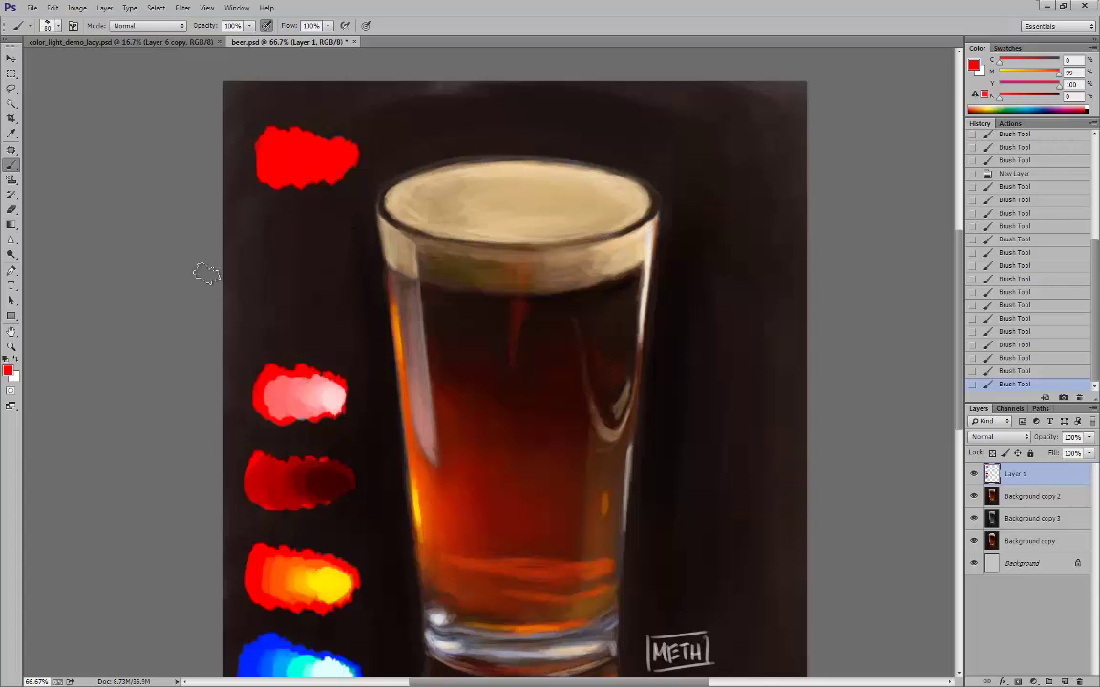
Try darkening the new red swatch with black brush strokes, and undo the last stroke.
key(d)
drag(265, 160, 361, 162)
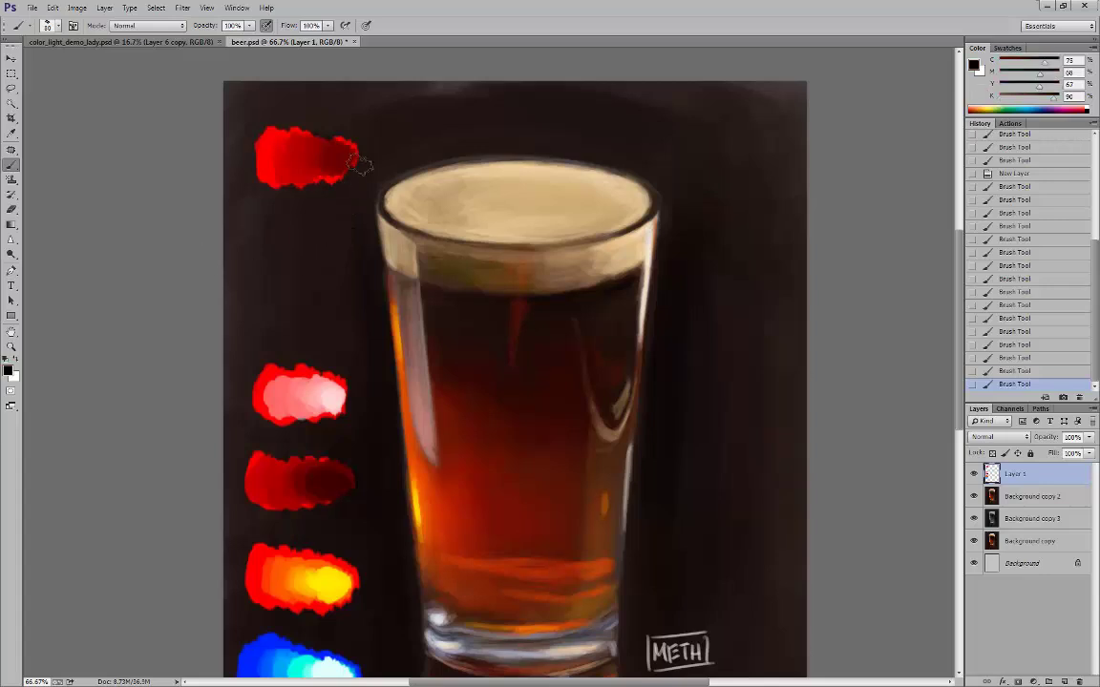
key(ctrl+z)
Set the foreground color to dark purple with hue 306° and brightness 30%, and blend it over the new red swatch.
click(12, 372)
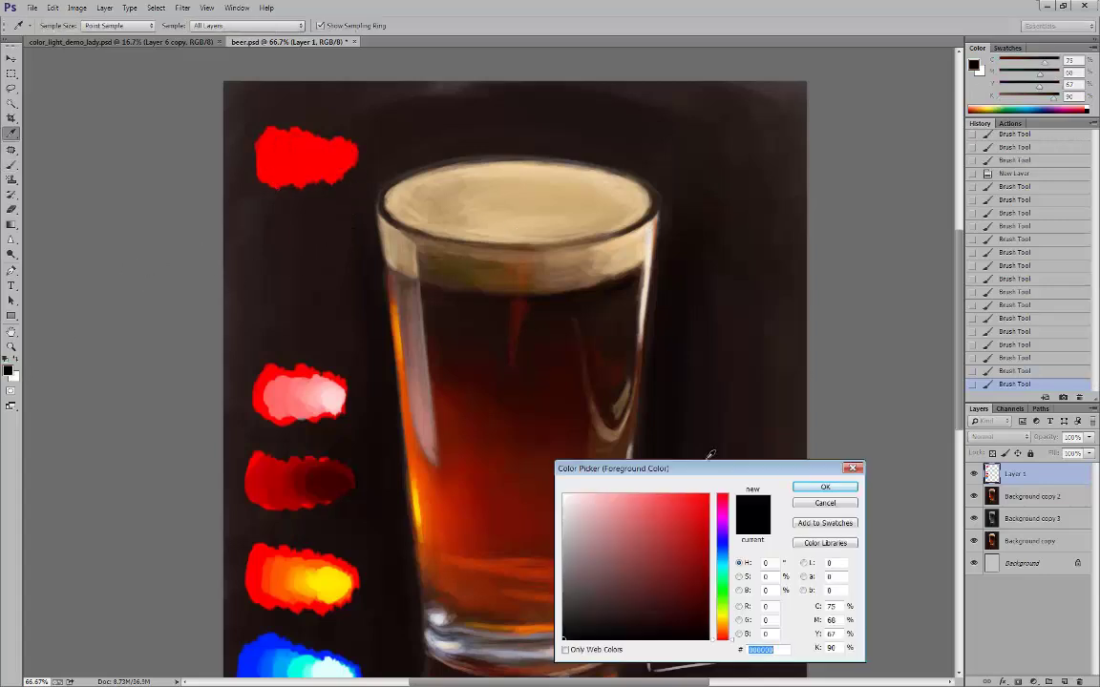
click(723, 501)
click(691, 550)
click(723, 515)
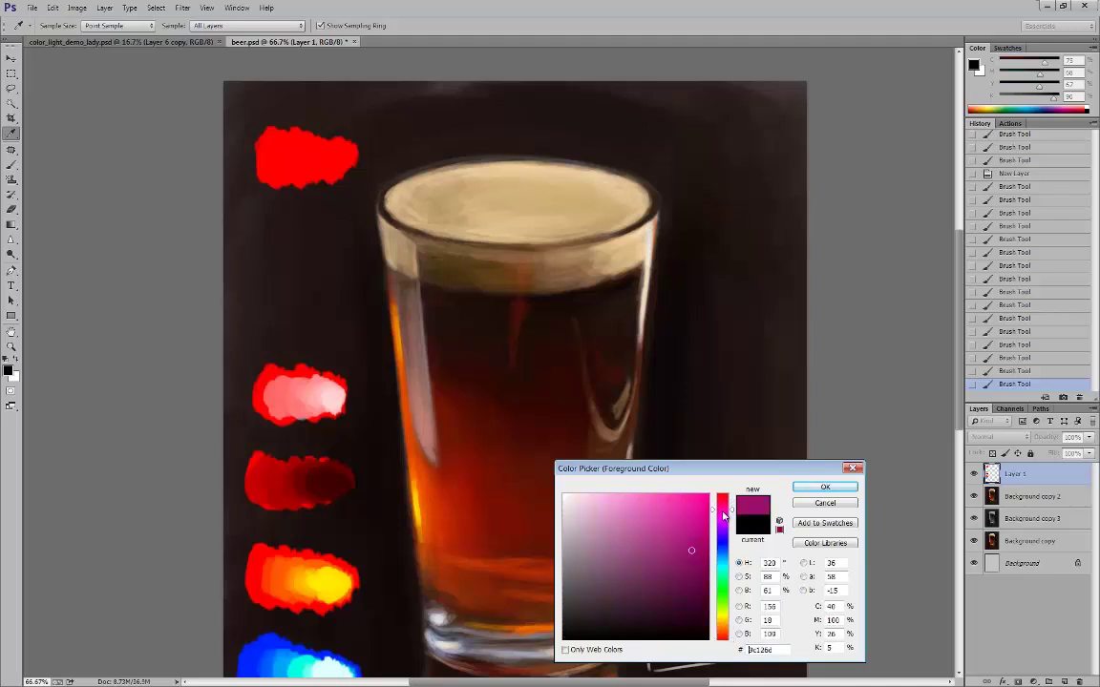
mouse_move(691, 551)
mouse_down()
mouse_move(682, 592)
mouse_move(667, 591)
mouse_move(675, 596)
mouse_up()
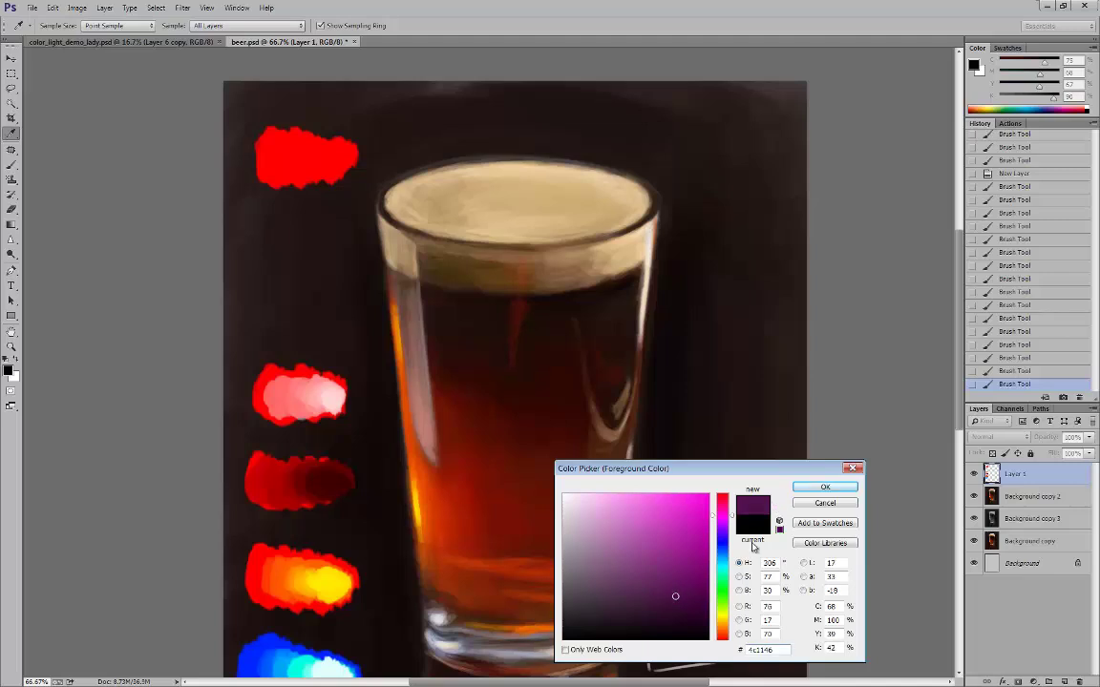
click(825, 487)
key(b)
mouse_move(284, 174)
mouse_down()
mouse_move(275, 155)
mouse_move(284, 151)
mouse_move(343, 160)
mouse_up()
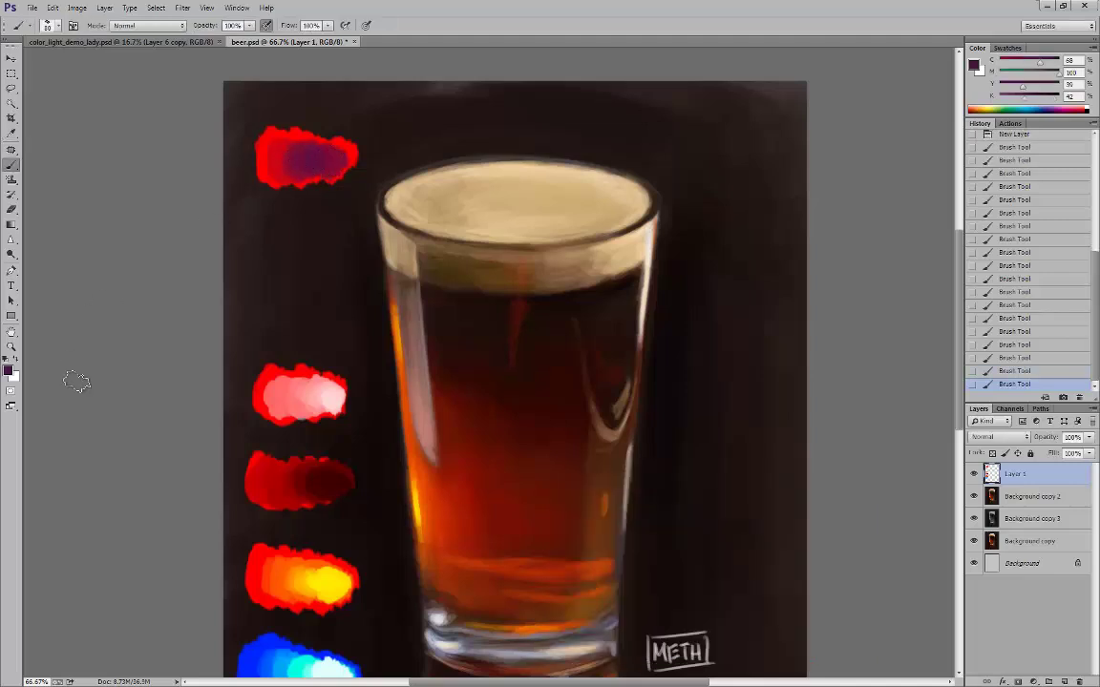
Set the foreground color to lighter purple a52d98, undo the dark purple strokes, and blend the lighter purple over the uppermost red swatch's right part.
click(8, 372)
click(669, 545)
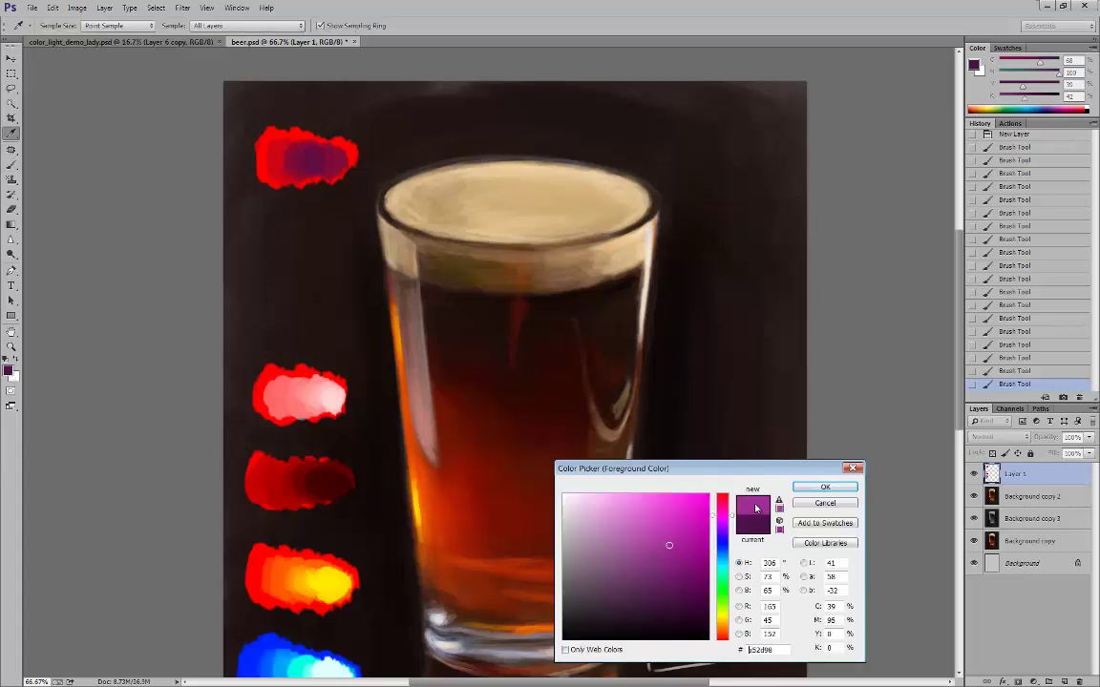
key(Return)
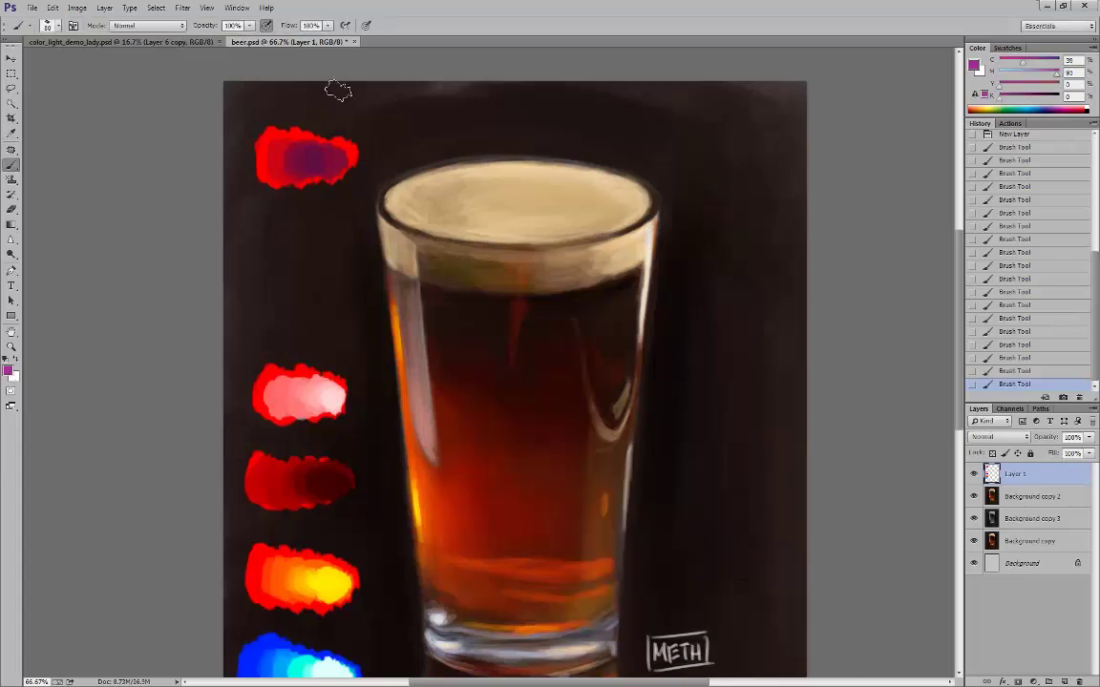
key(ctrl+alt+z)
key(ctrl+alt+z)
key(ctrl+alt+z)
drag(286, 152, 343, 153)
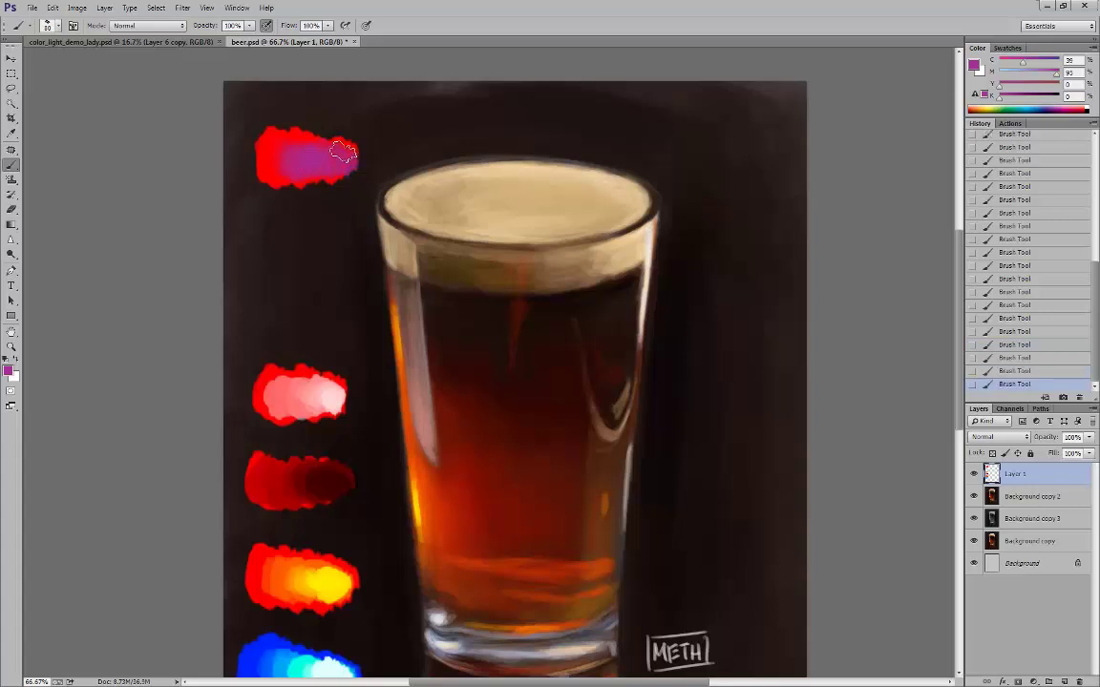
Set the foreground color to blue-violet with hue 251° and blend it over the right end of the red-to-purple swatch.
click(8, 370)
click(722, 537)
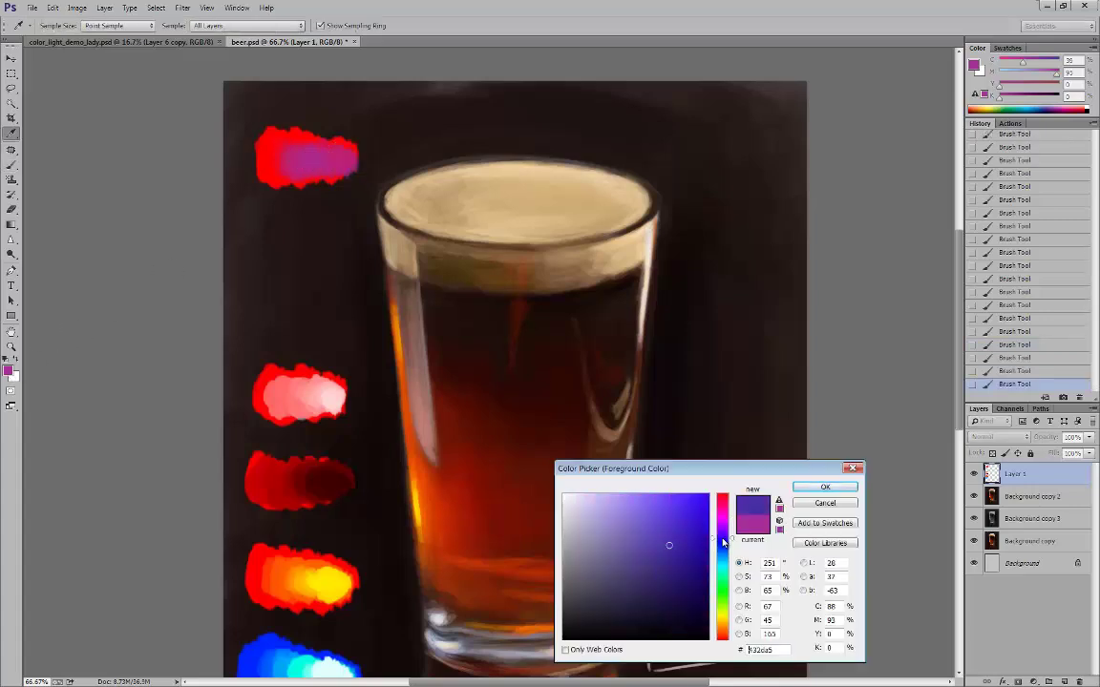
click(825, 486)
mouse_move(326, 171)
mouse_down()
mouse_move(363, 167)
mouse_move(336, 165)
mouse_up()
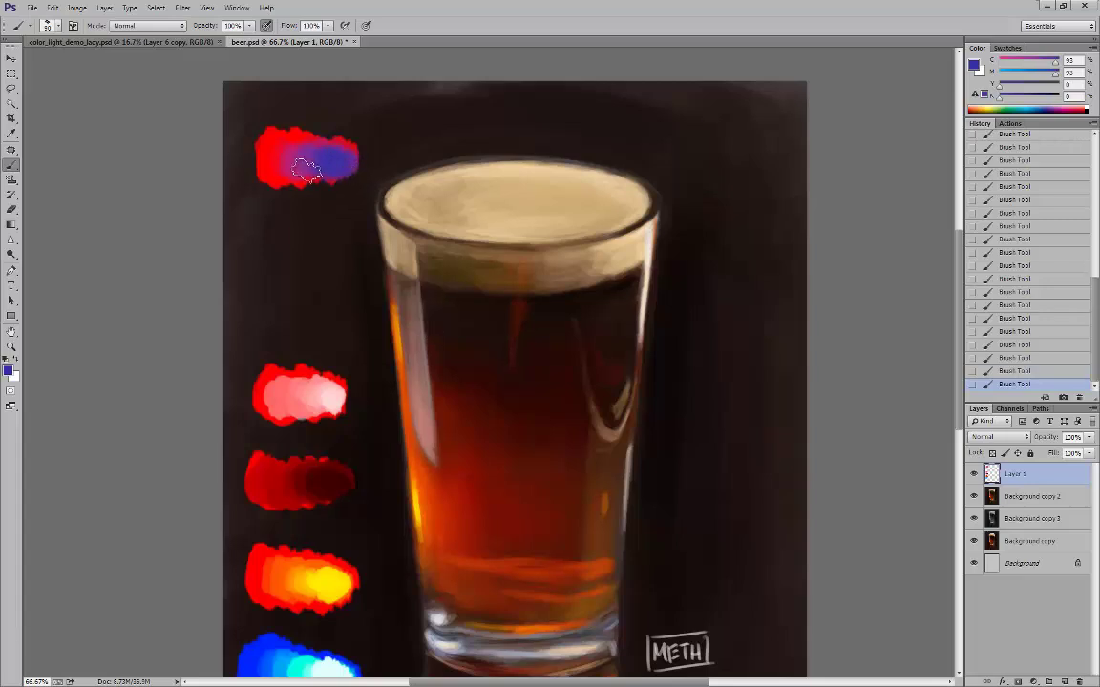
Sample red and magenta from the uppermost swatch and smooth its transition from red to blue-violet.
alt+click(258, 145)
drag(258, 145, 336, 159)
alt+click(298, 153)
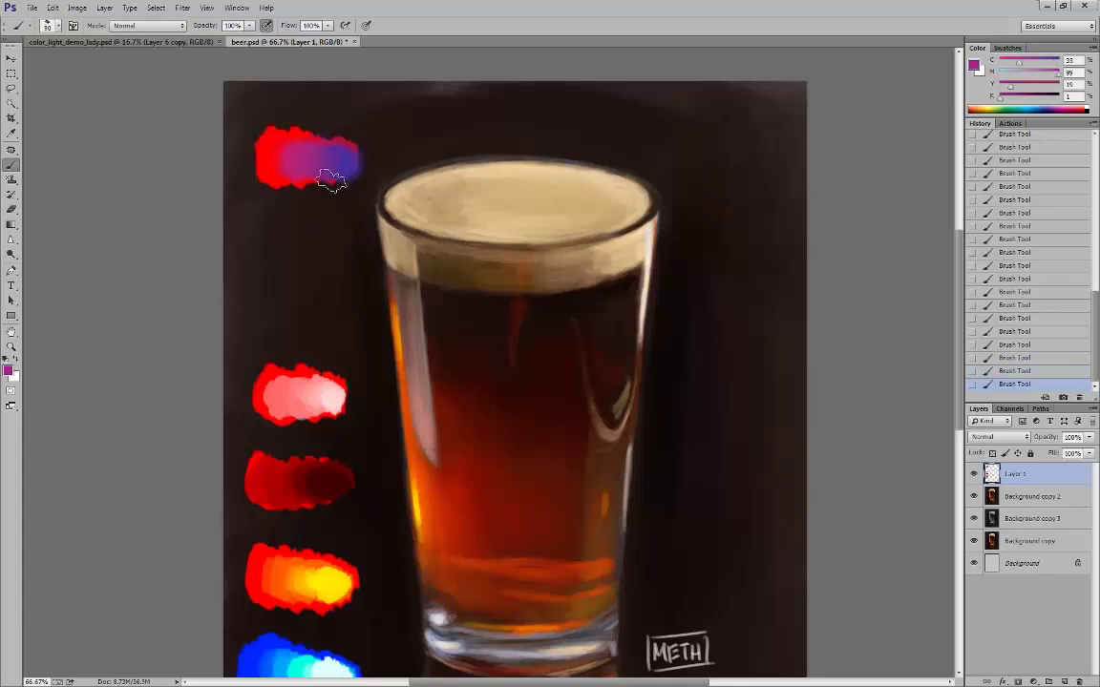
alt+click(267, 145)
drag(292, 161, 325, 164)
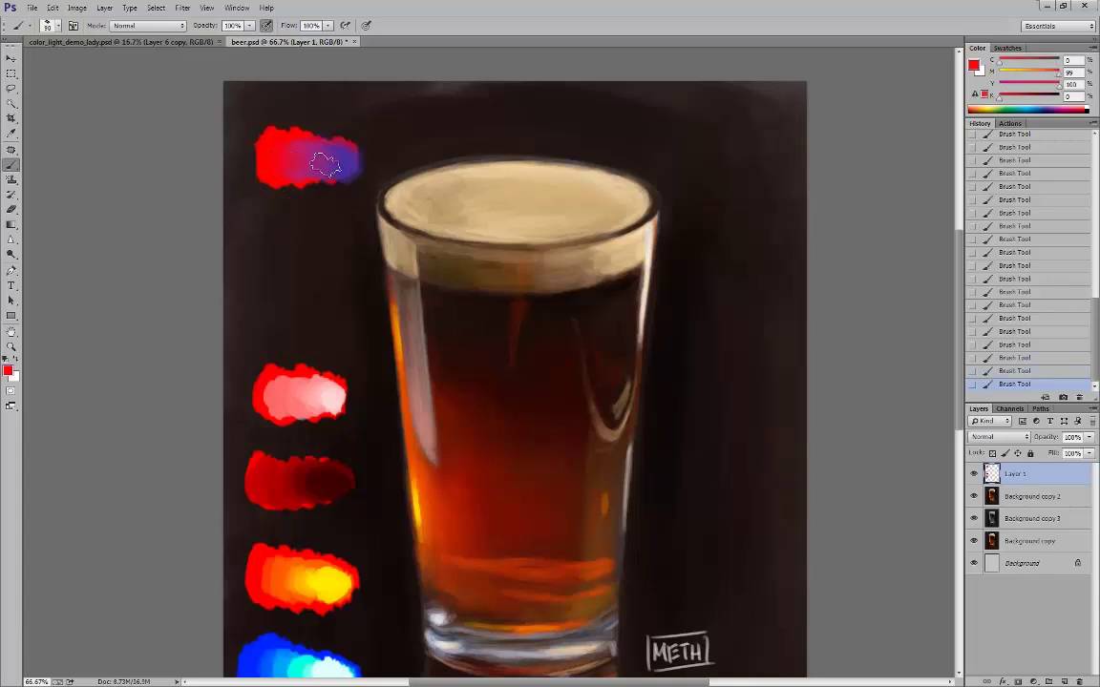
Extend the uppermost swatch's right end with sampled blue-violet and blend sampled purple over it.
scroll(326, 172, down, 1)
scroll(488, 448, up, 2)
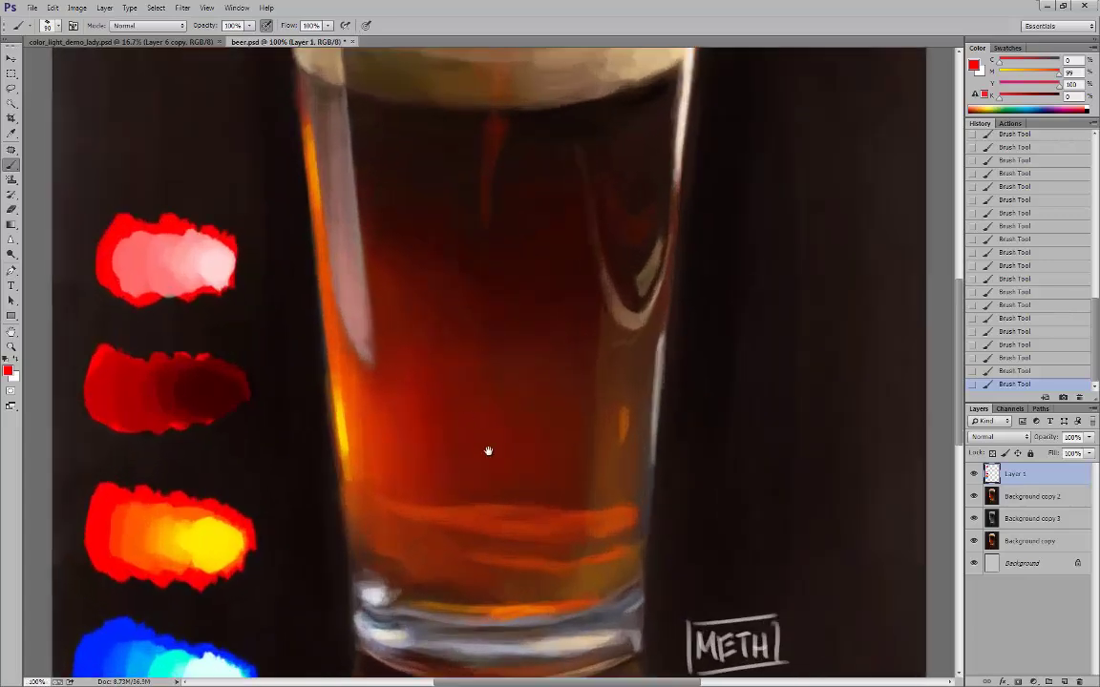
drag(485, 408, 491, 399)
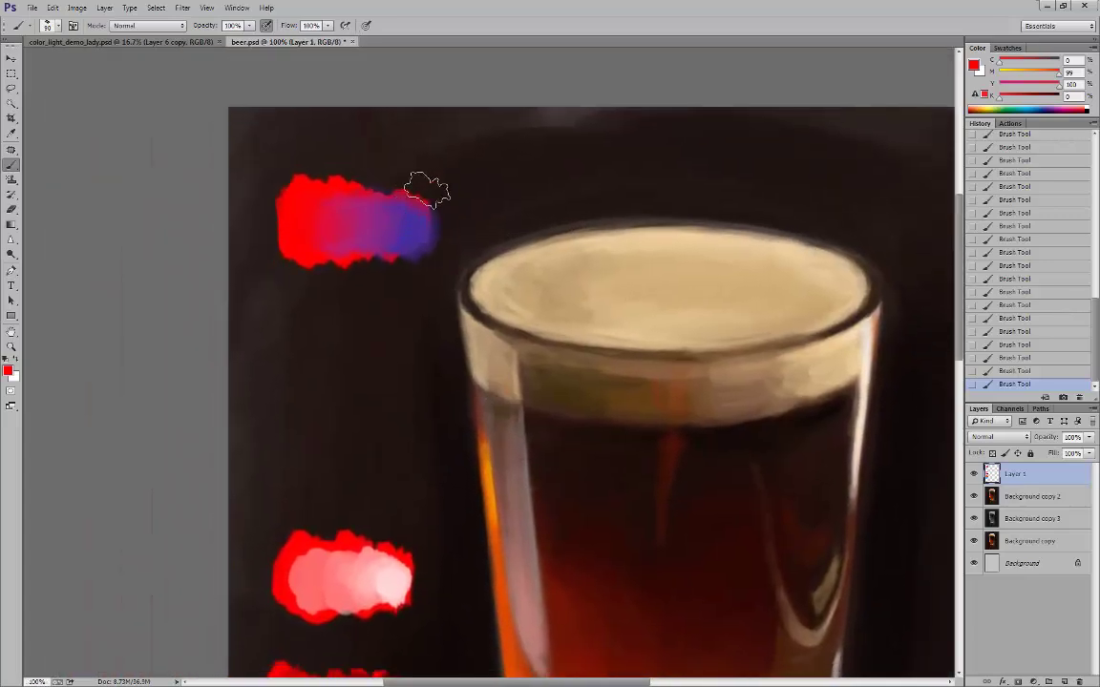
alt+click(367, 202)
mouse_move(377, 204)
mouse_down()
mouse_move(437, 211)
mouse_move(429, 215)
mouse_up()
alt+click(336, 212)
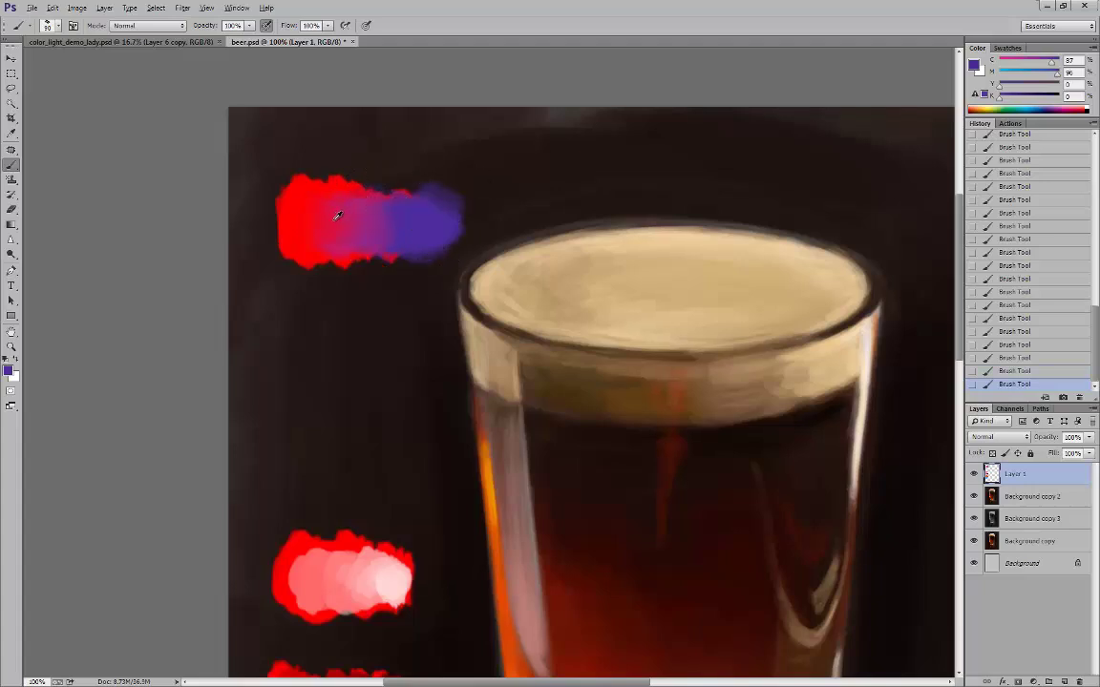
alt+click(368, 216)
mouse_move(369, 216)
mouse_down()
mouse_move(411, 219)
mouse_move(420, 241)
mouse_move(442, 211)
mouse_move(398, 210)
mouse_move(429, 213)
mouse_move(425, 238)
mouse_move(449, 191)
mouse_up()
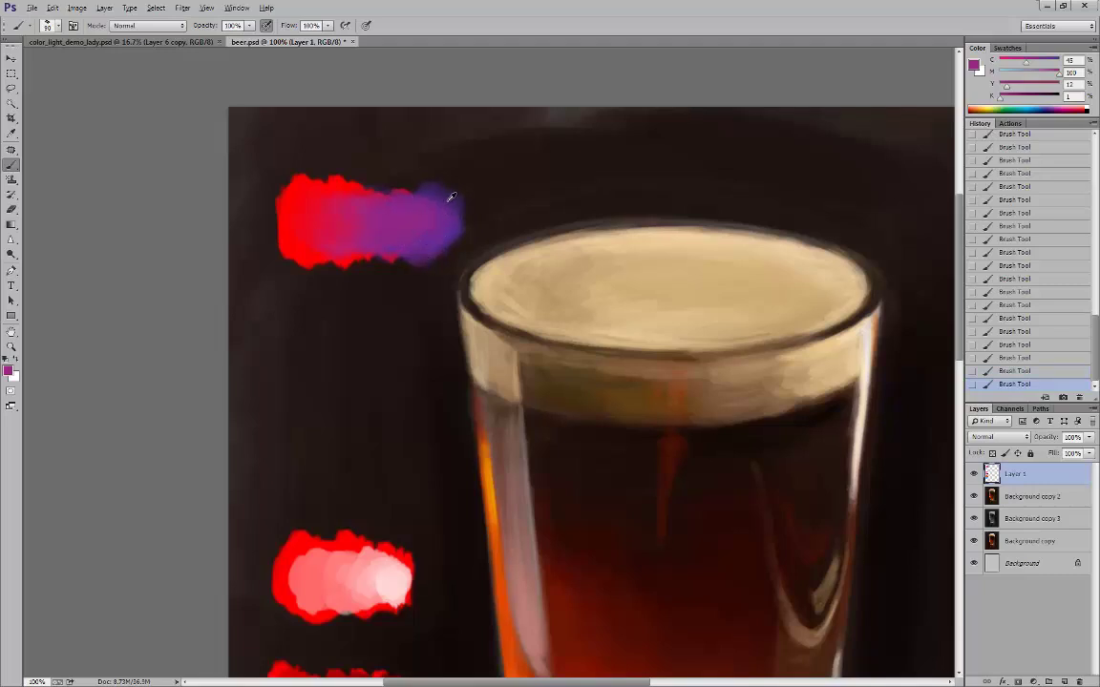
alt+click(440, 215)
key(ctrl+minus)
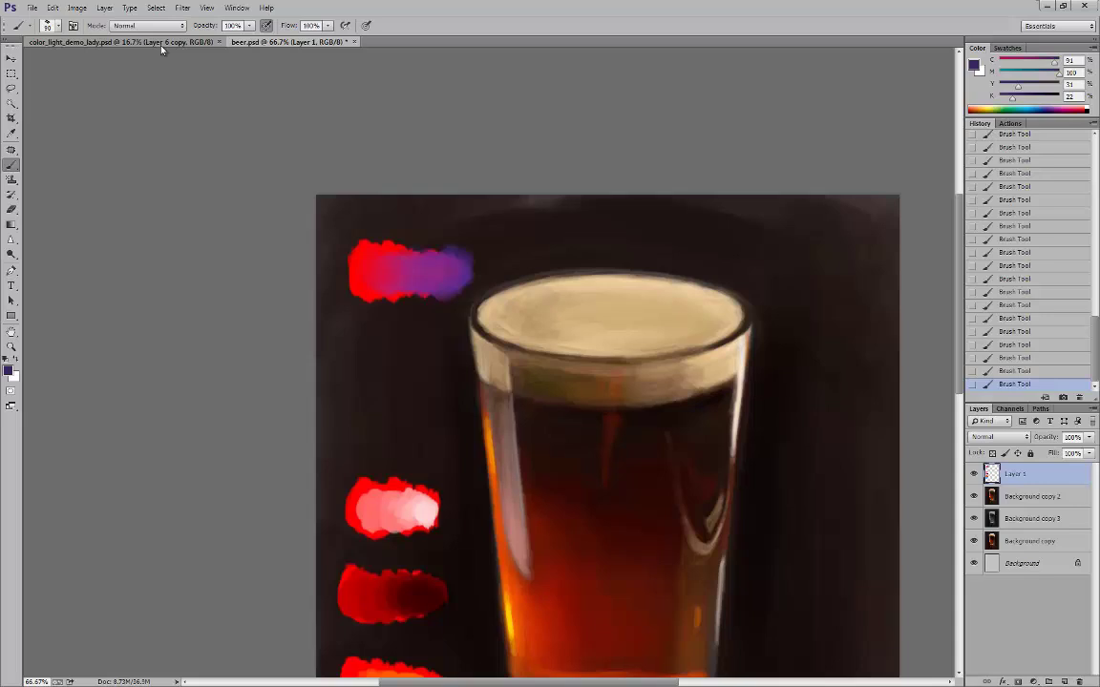
key(ctrl+minus)
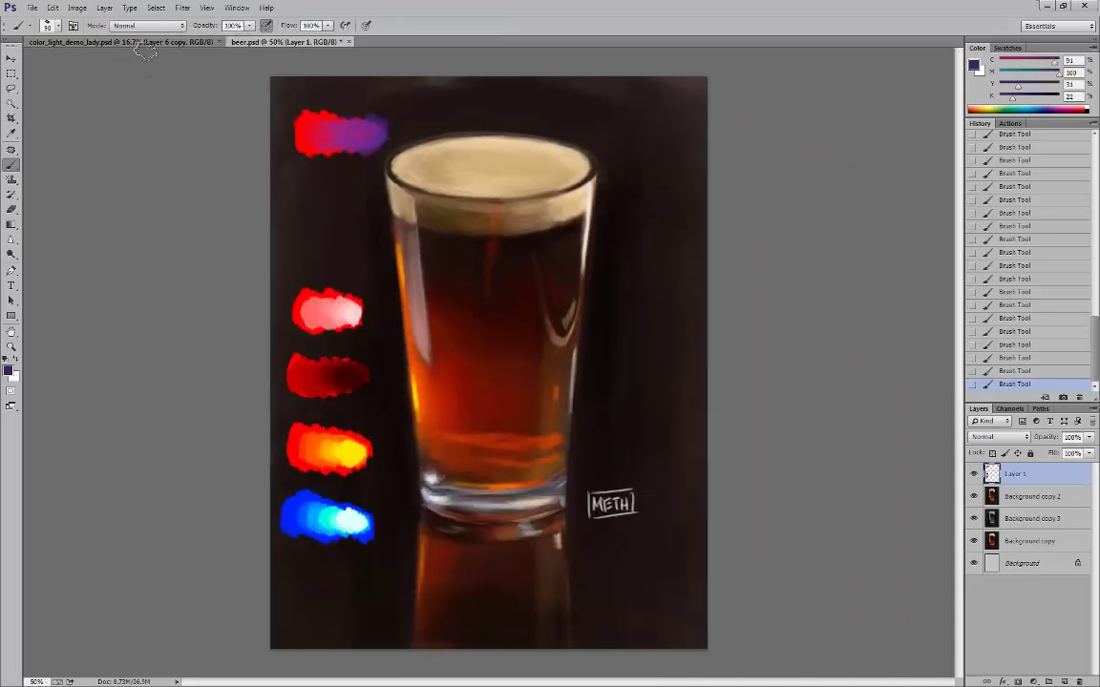
Switch to the color_light_demo_lady.psd document and hide the Layer 6 copy 2 and Layer 6 copy layers.
click(130, 41)
key(ctrl+plus)
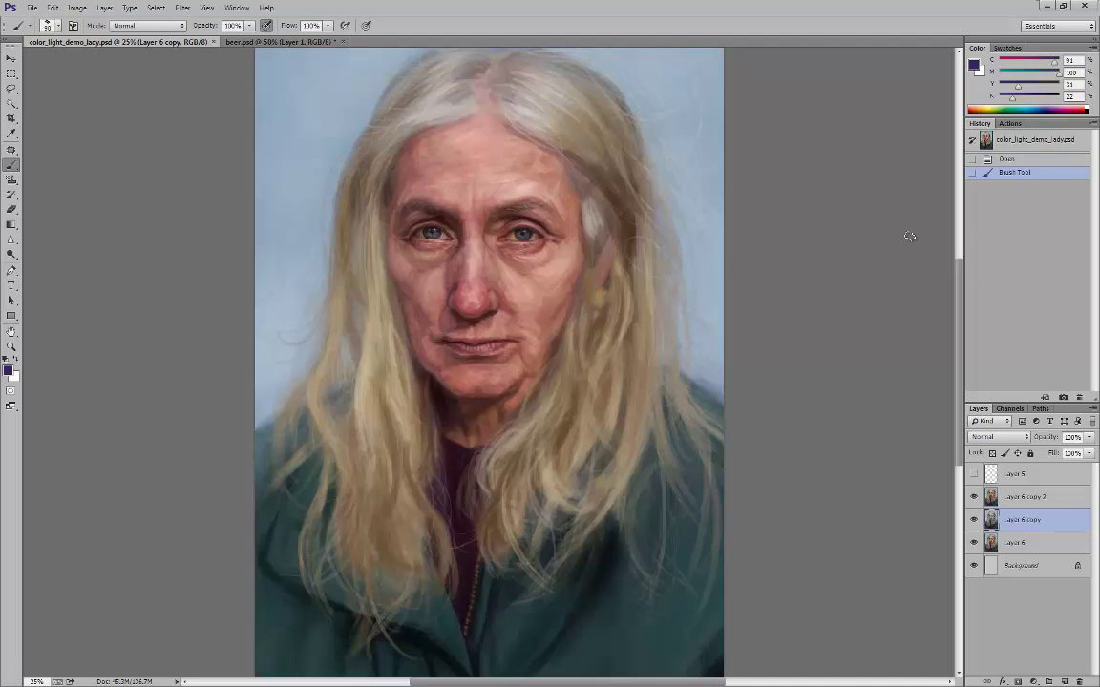
key(ctrl+minus)
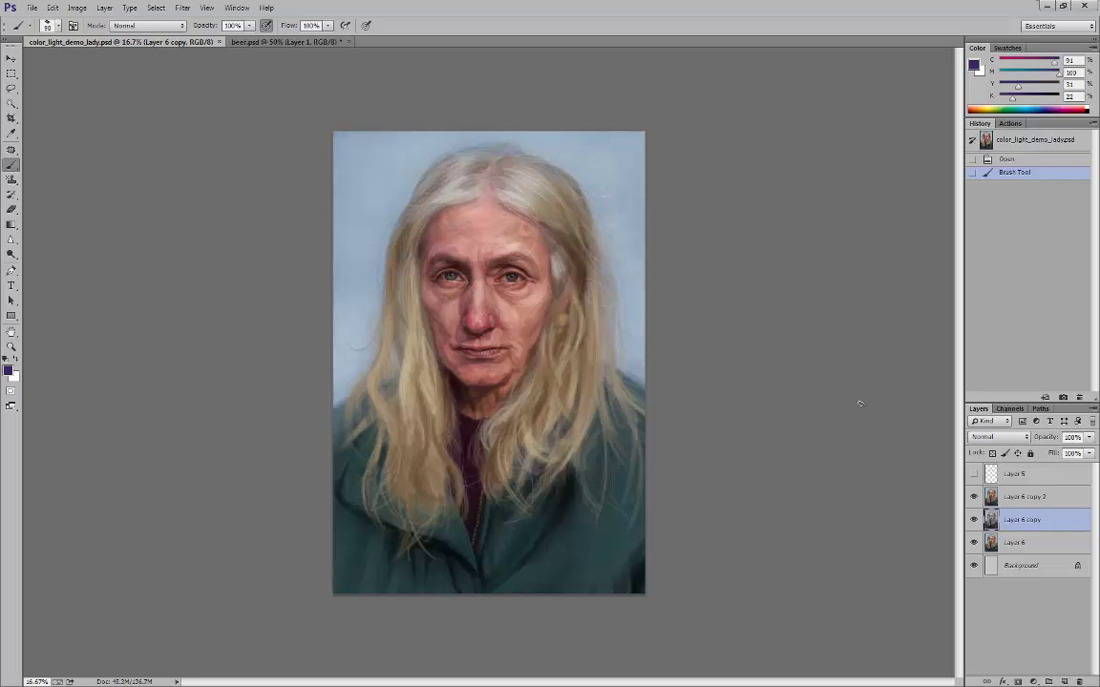
key(ctrl+plus)
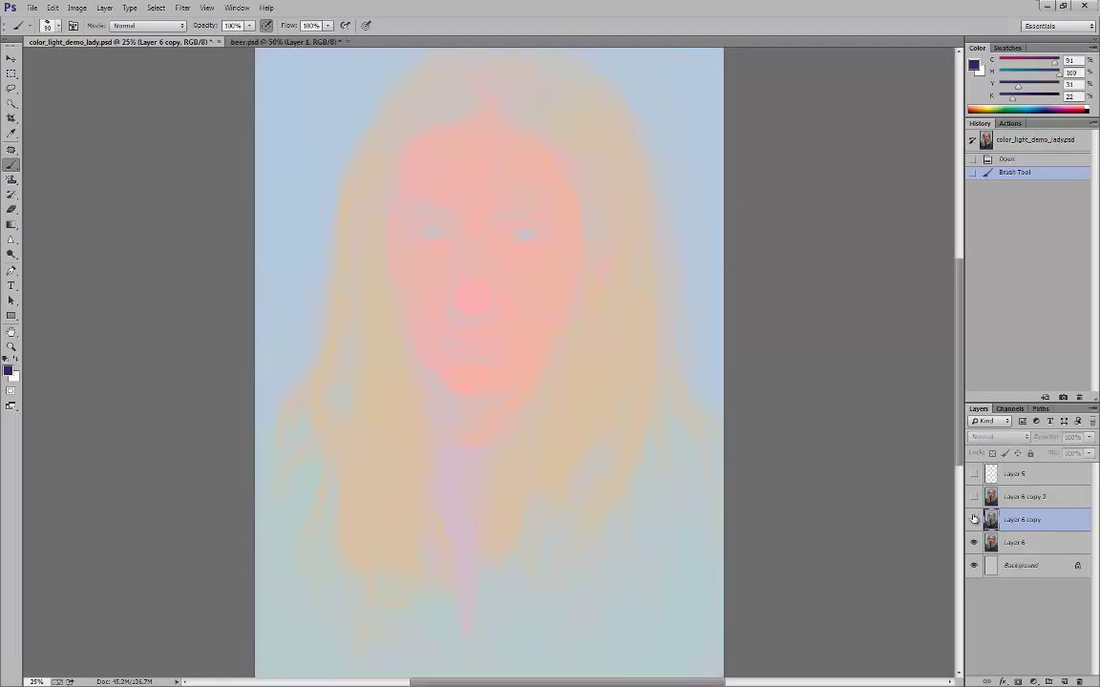
drag(974, 498, 974, 519)
key(ctrl+minus)
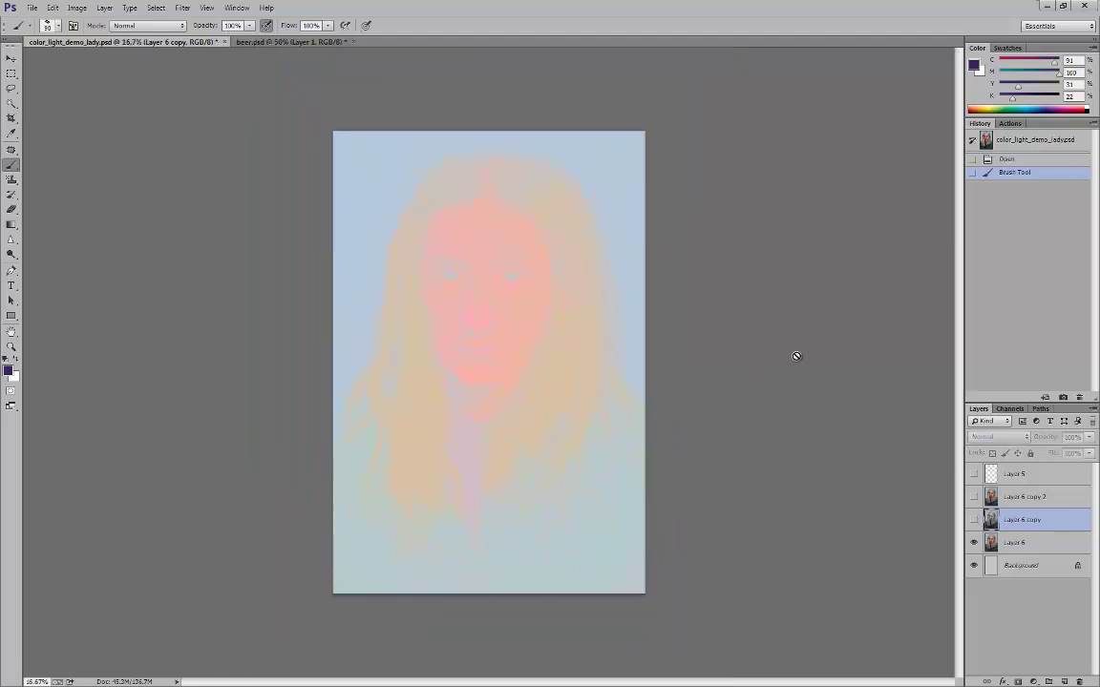
key(ctrl+plus)
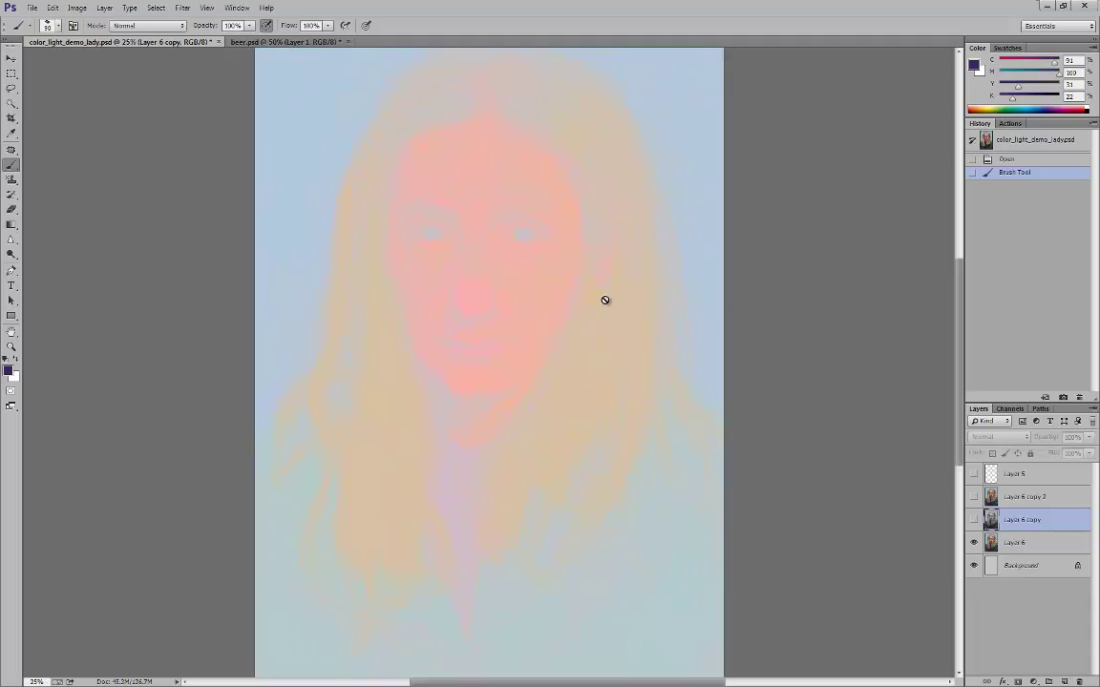
key(ctrl+minus)
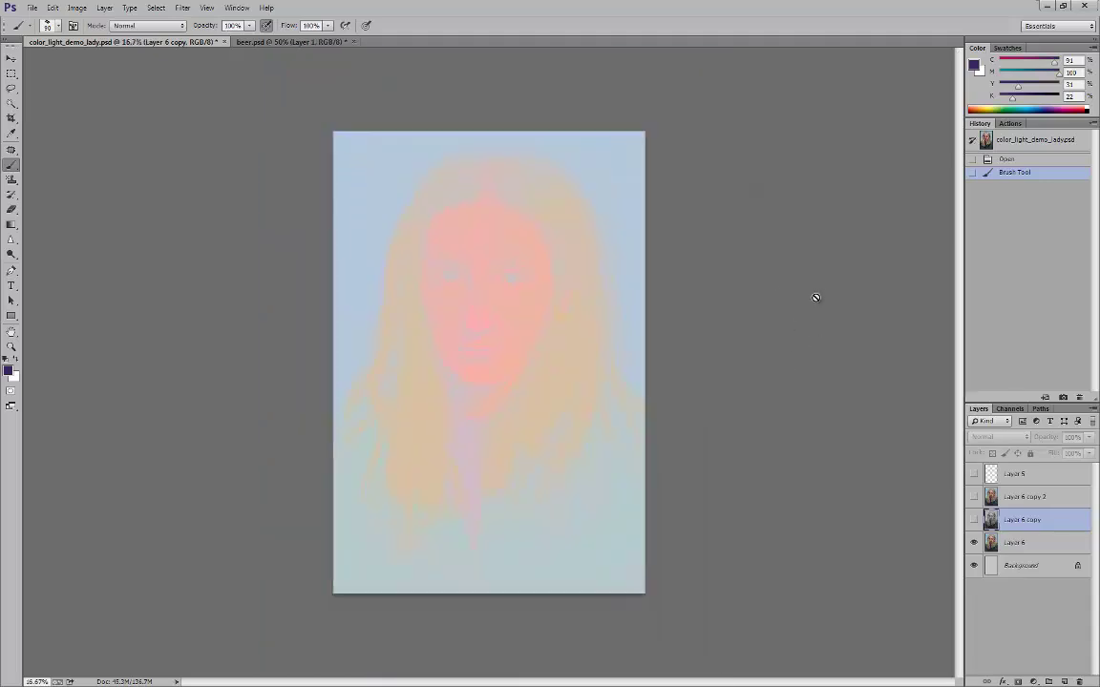
Show the Layer 6 copy layer of the portrait.
click(974, 519)
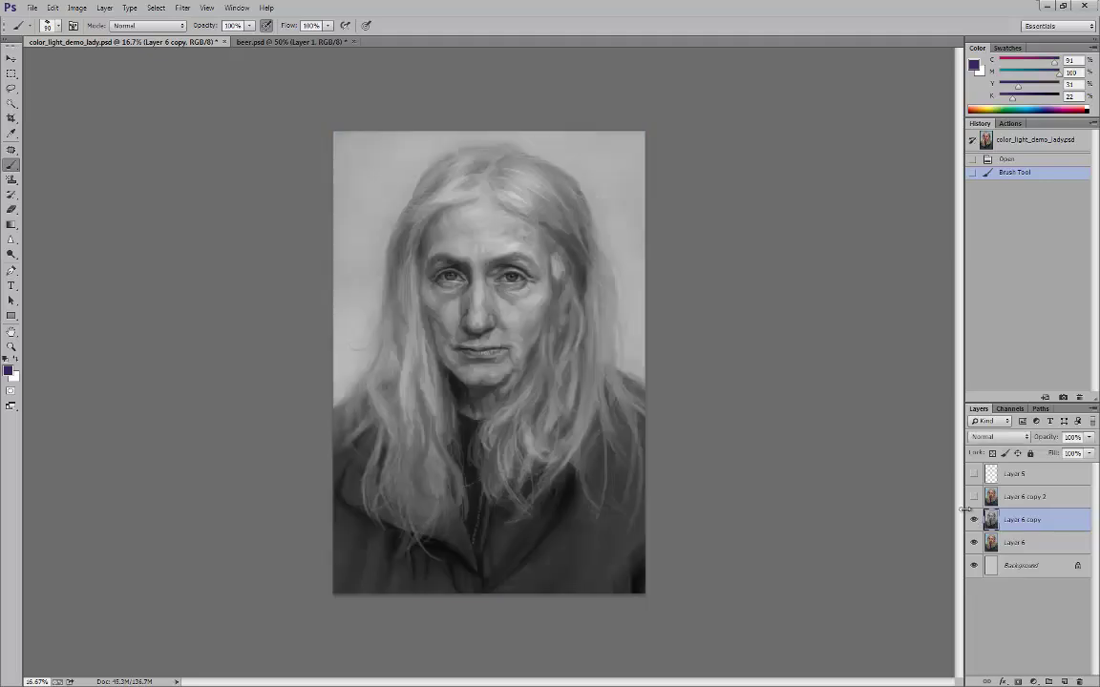
key(ctrl+plus)
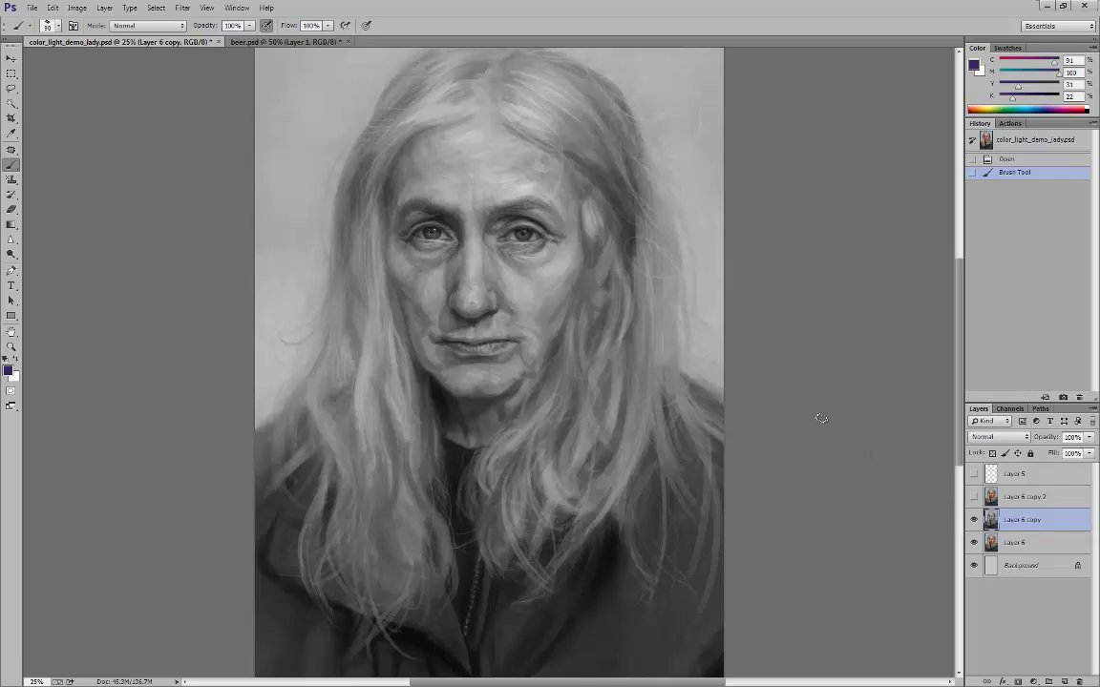
Show the Layer 6 copy 2 layer of the portrait.
click(973, 497)
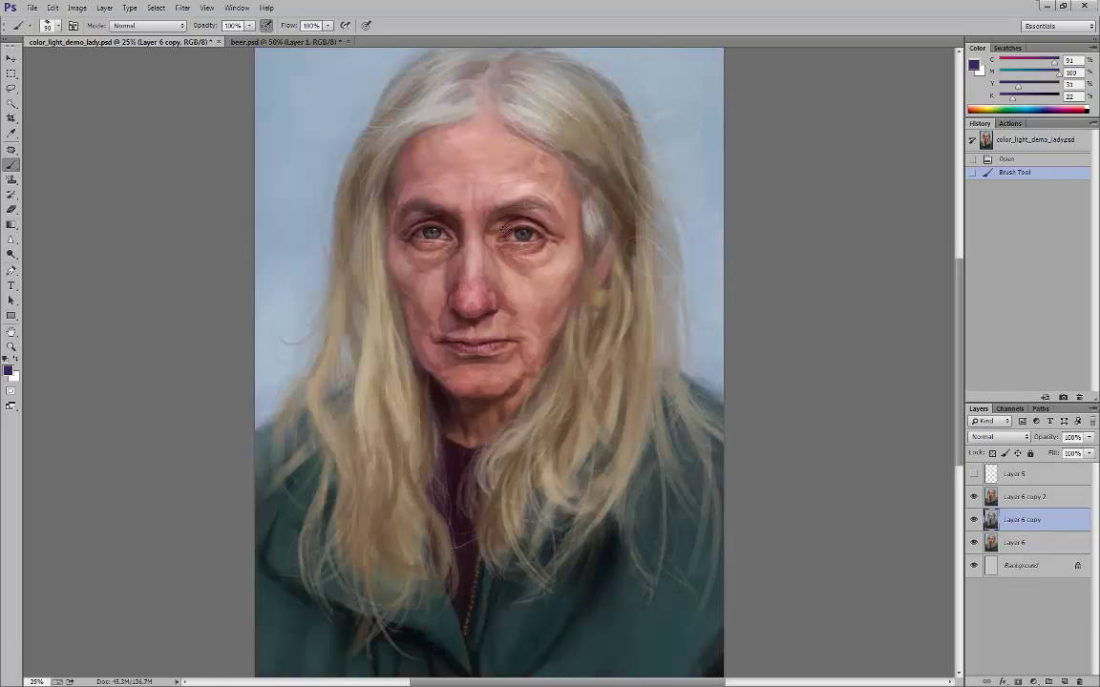
key(ctrl+minus)
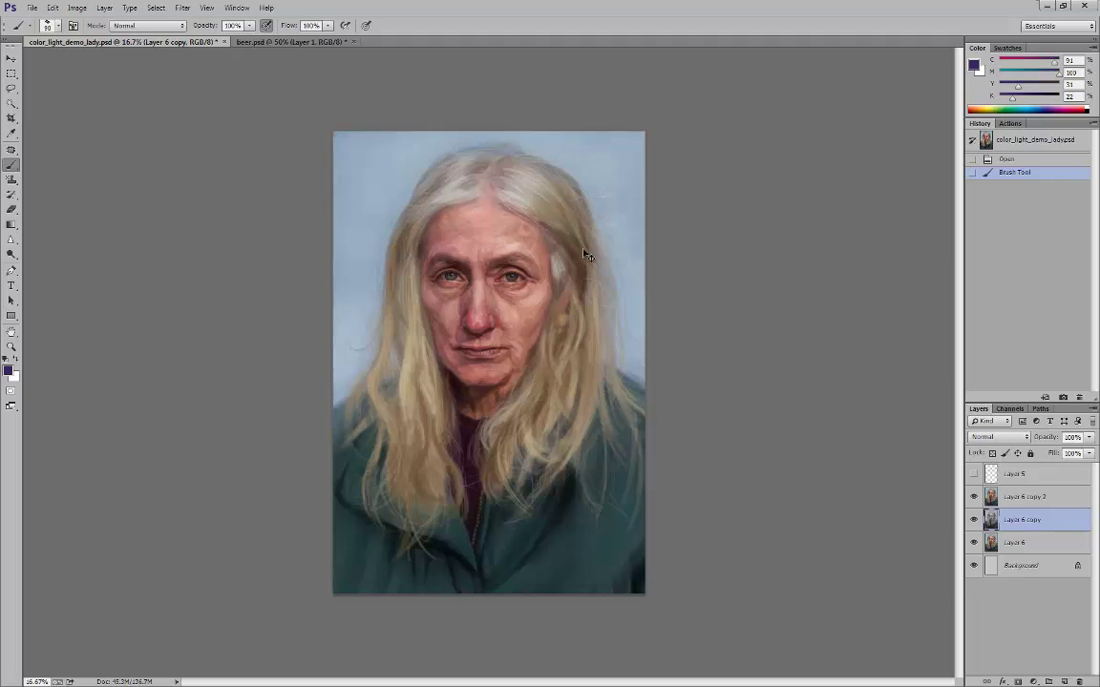
Compare the skin color variations across the portrait's face up close and at full-head view.
key(ctrl+plus)
key(ctrl+plus)
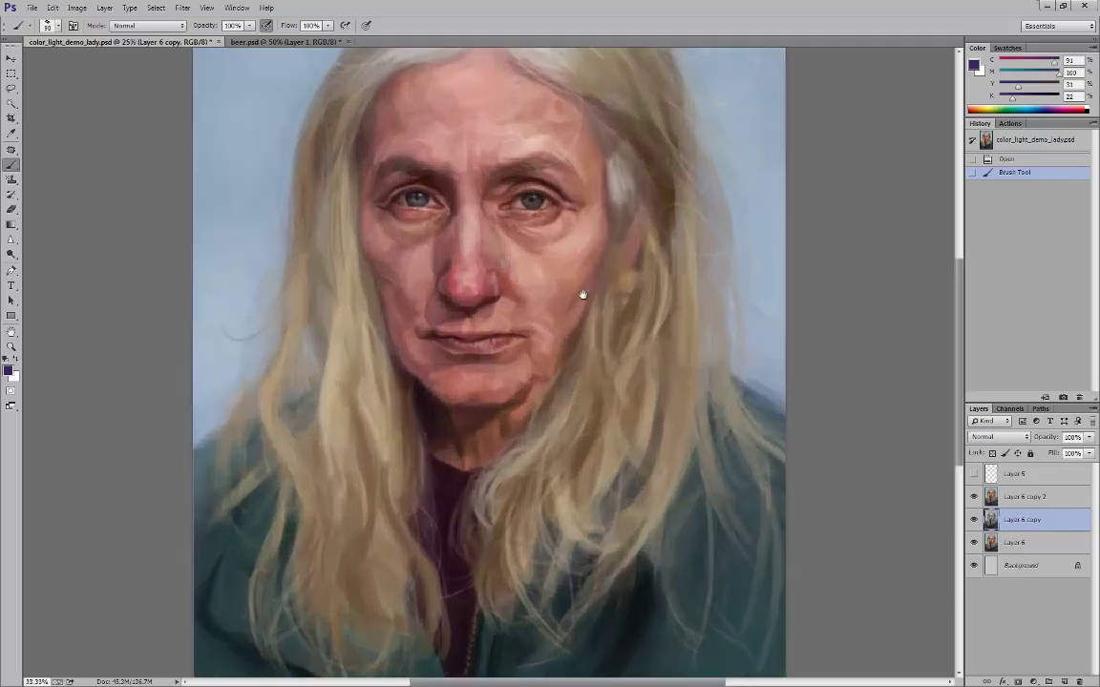
click(531, 234)
key(ctrl+plus)
drag(592, 287, 610, 423)
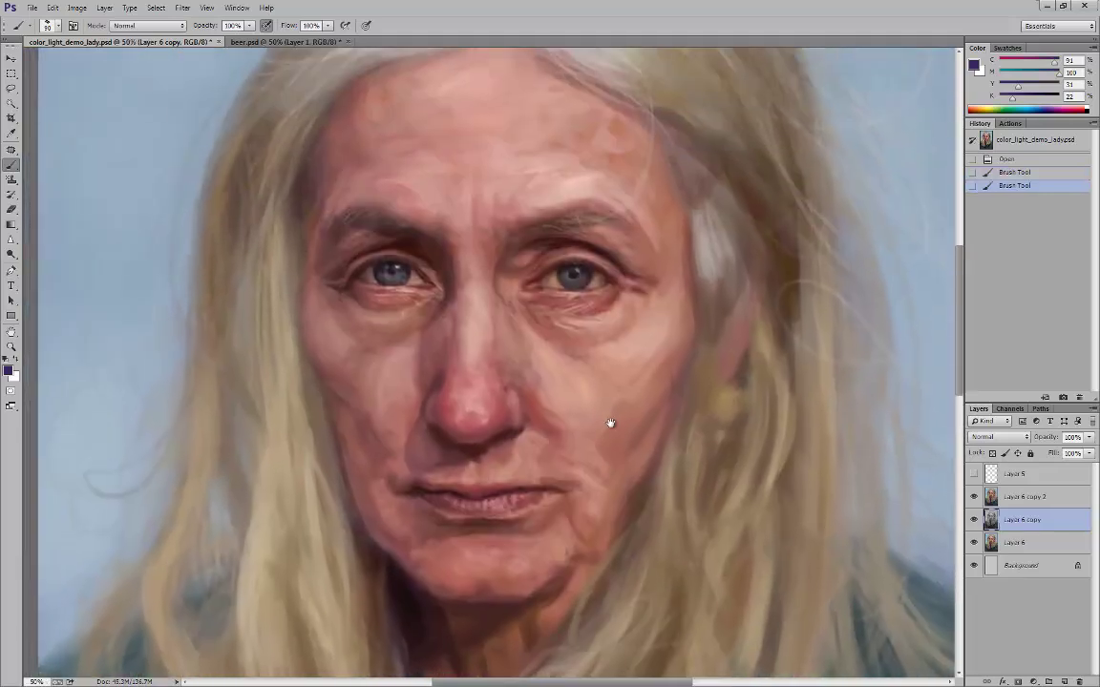
key(ctrl+minus)
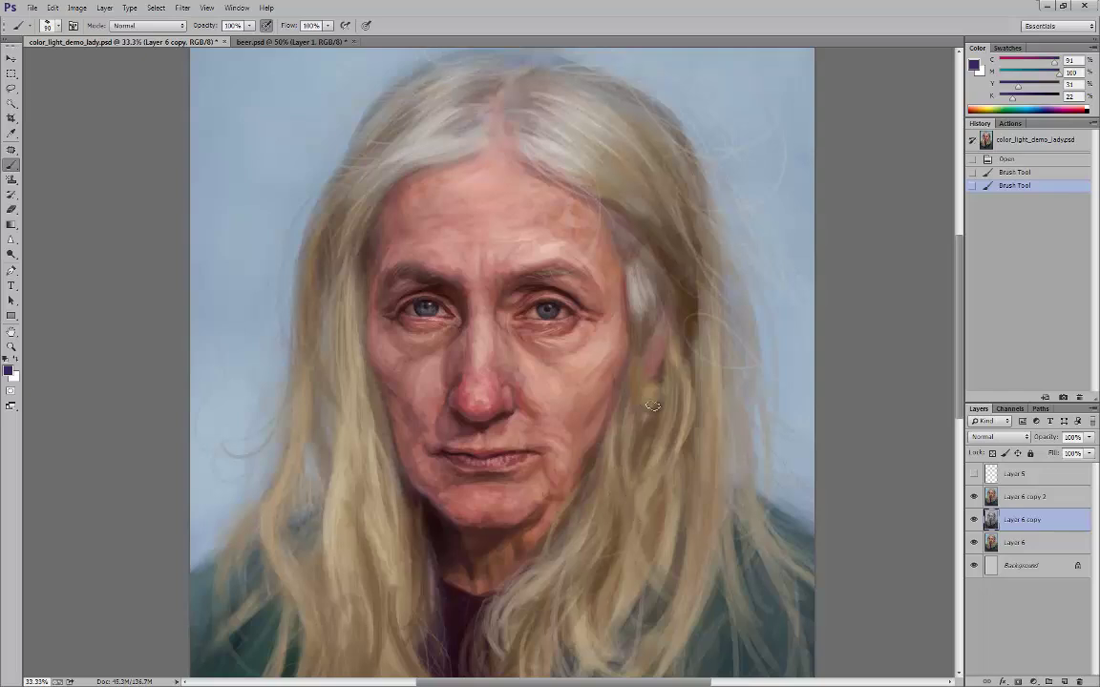
key(ctrl+minus)
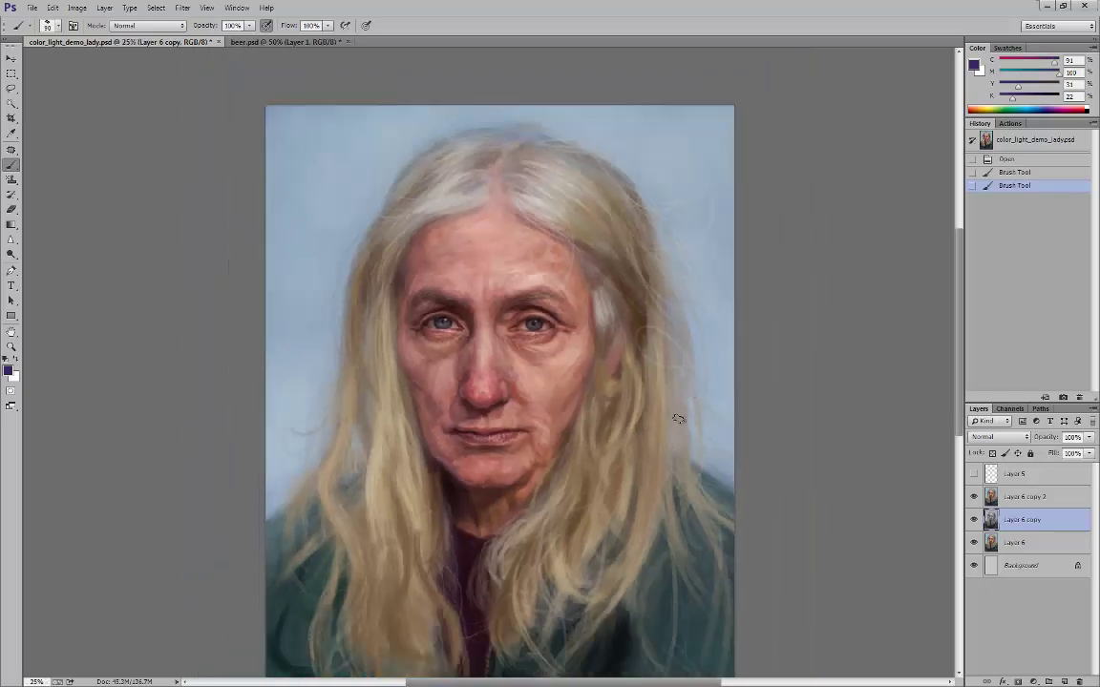
drag(644, 421, 711, 417)
key(ctrl+plus)
key(ctrl+plus)
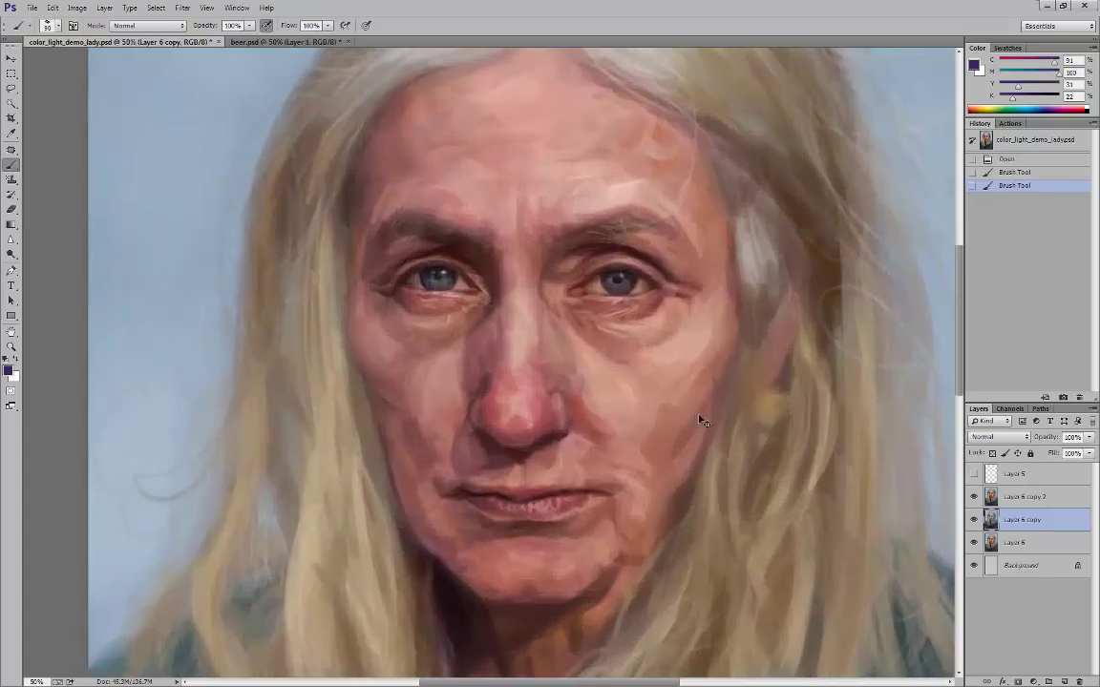
key(ctrl+minus)
key(ctrl+minus)
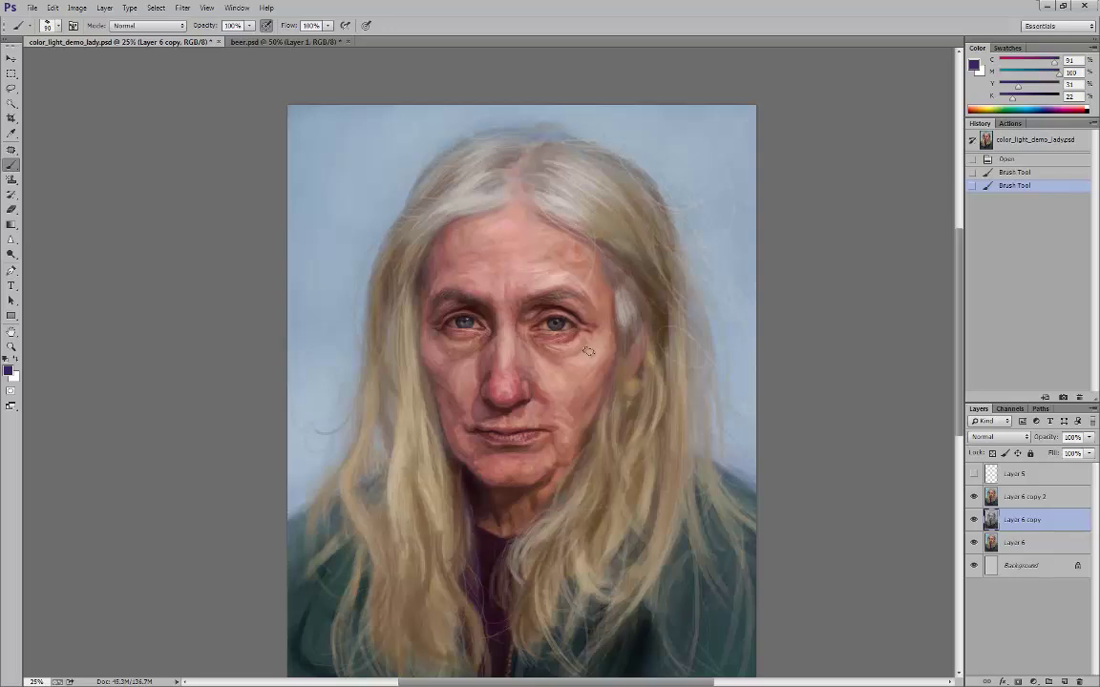
Select the Layer 6 copy 2 layer and examine the colors around the eyes and nose up close.
key(alt+bracketright)
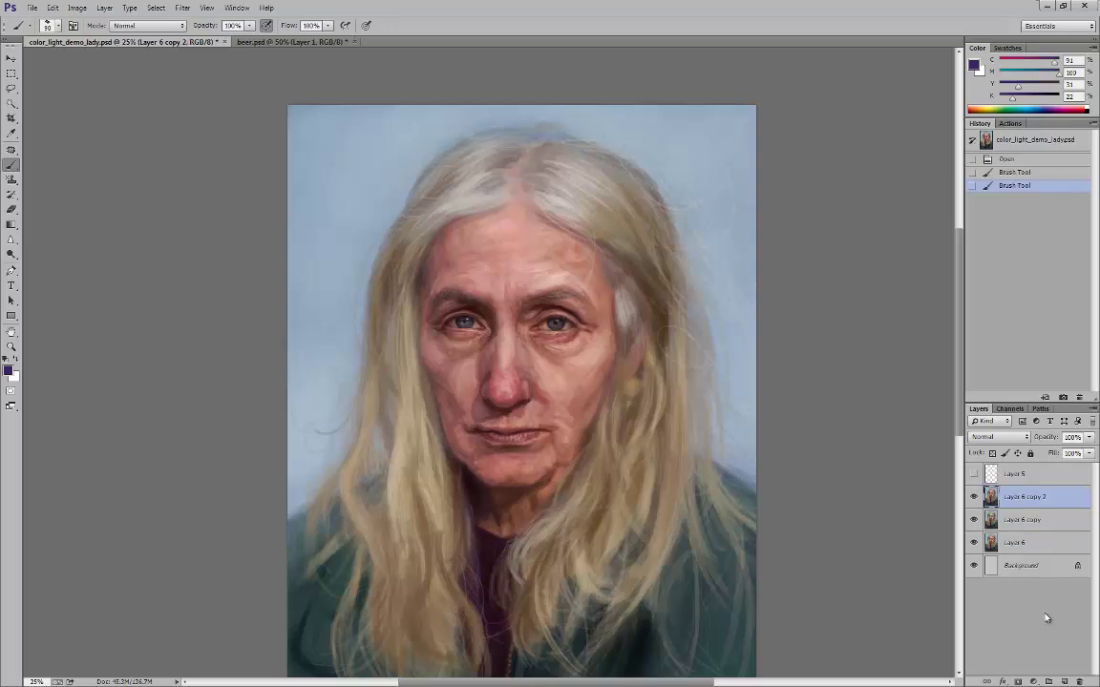
key(ctrl+plus)
key(ctrl+plus)
key(ctrl+plus)
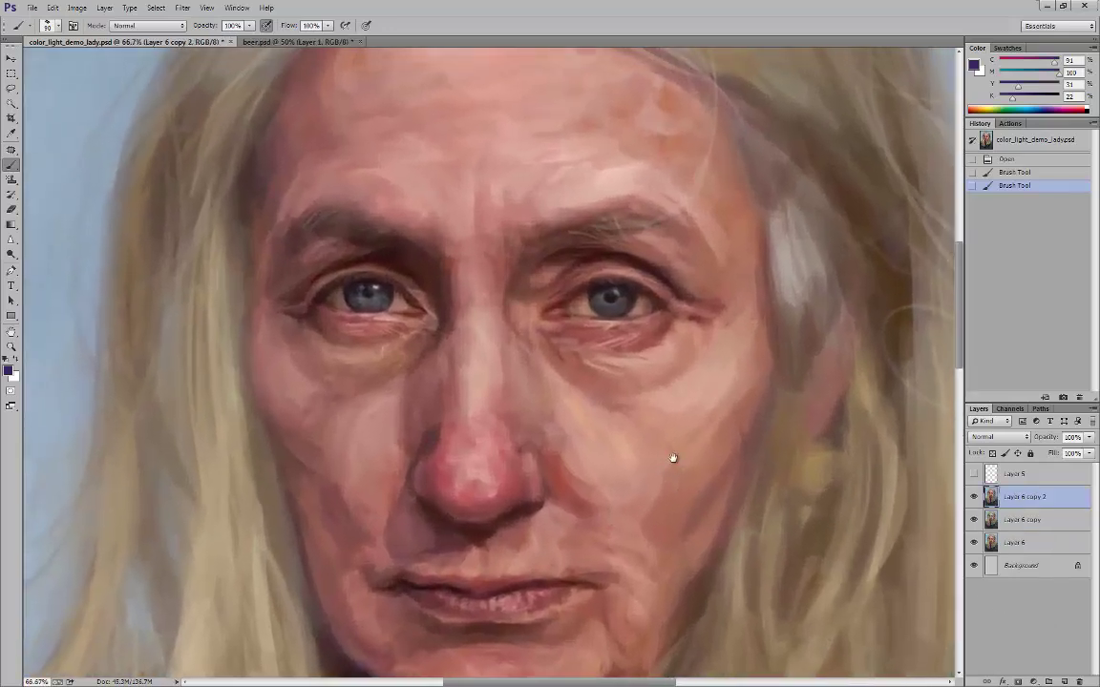
key(ctrl+plus)
key(ctrl+plus)
key(ctrl+plus)
key(ctrl+1)
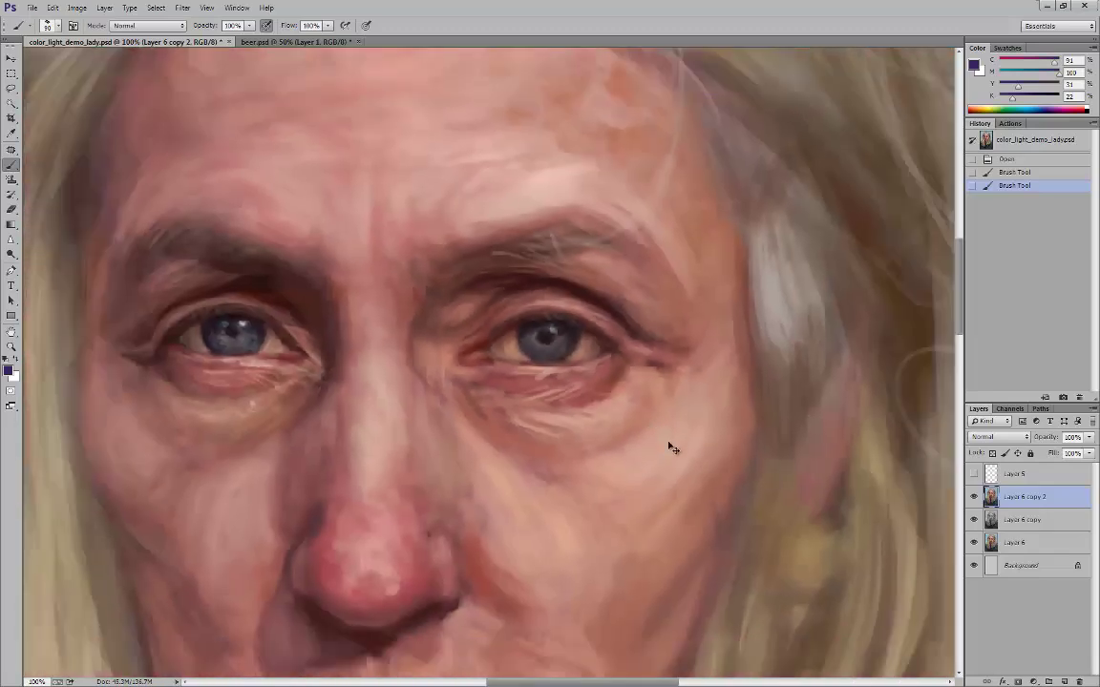
key(ctrl+minus)
key(ctrl+minus)
key(ctrl+minus)
key(ctrl+minus)
scroll(644, 472, down, 3)
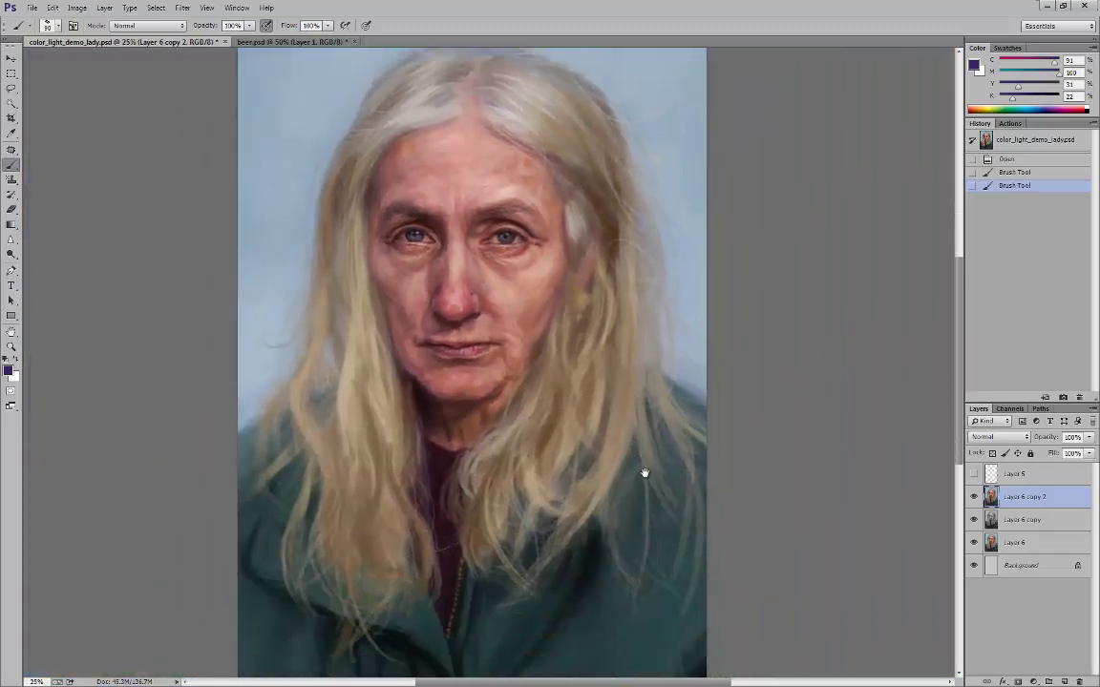
key(ctrl+minus)
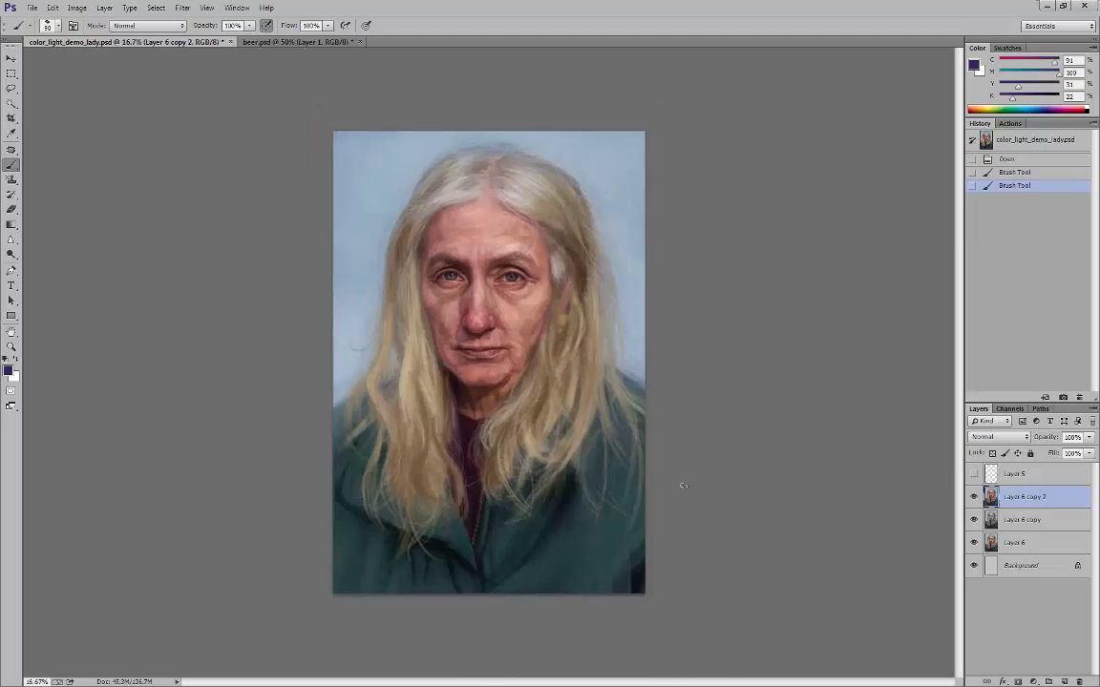
Try a dab of dark purple on the cheek beside the nose with a smaller brush, undo it, and select Layer 6 copy.
key(ctrl+plus)
key(ctrl+plus)
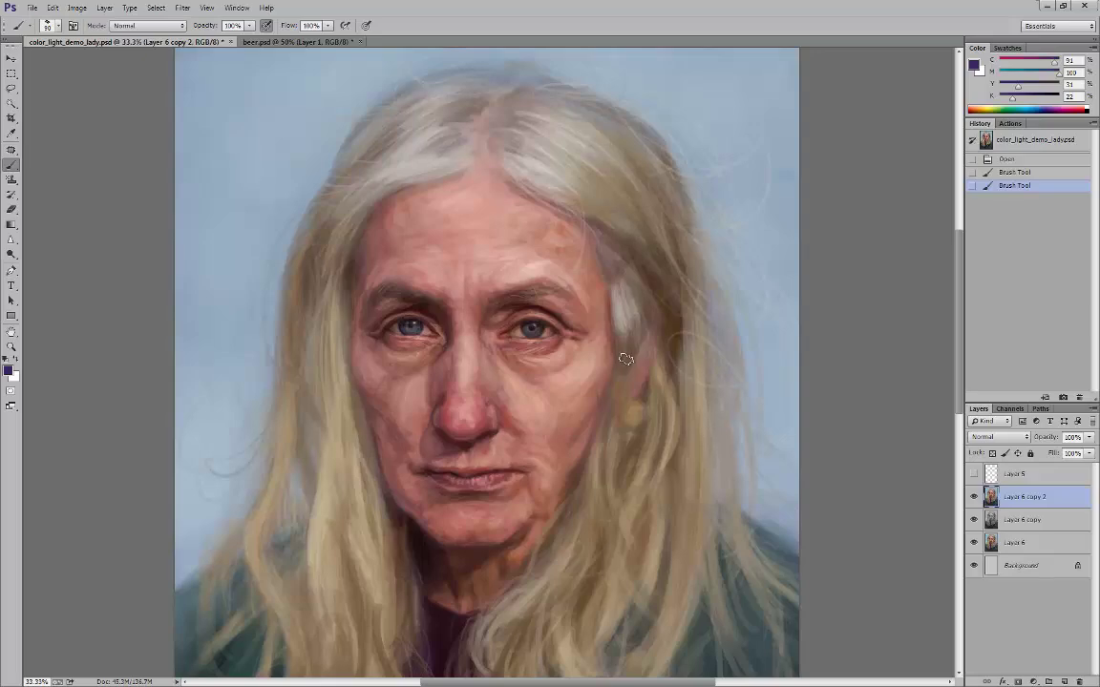
key(ctrl+plus)
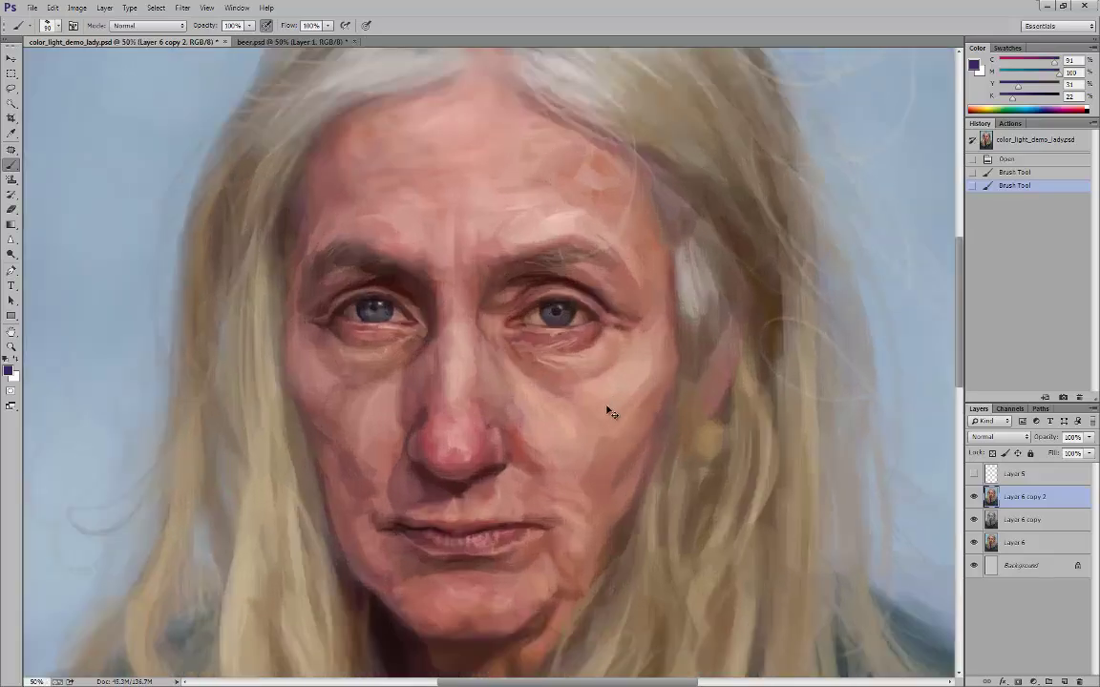
key(ctrl+plus)
drag(594, 417, 614, 289)
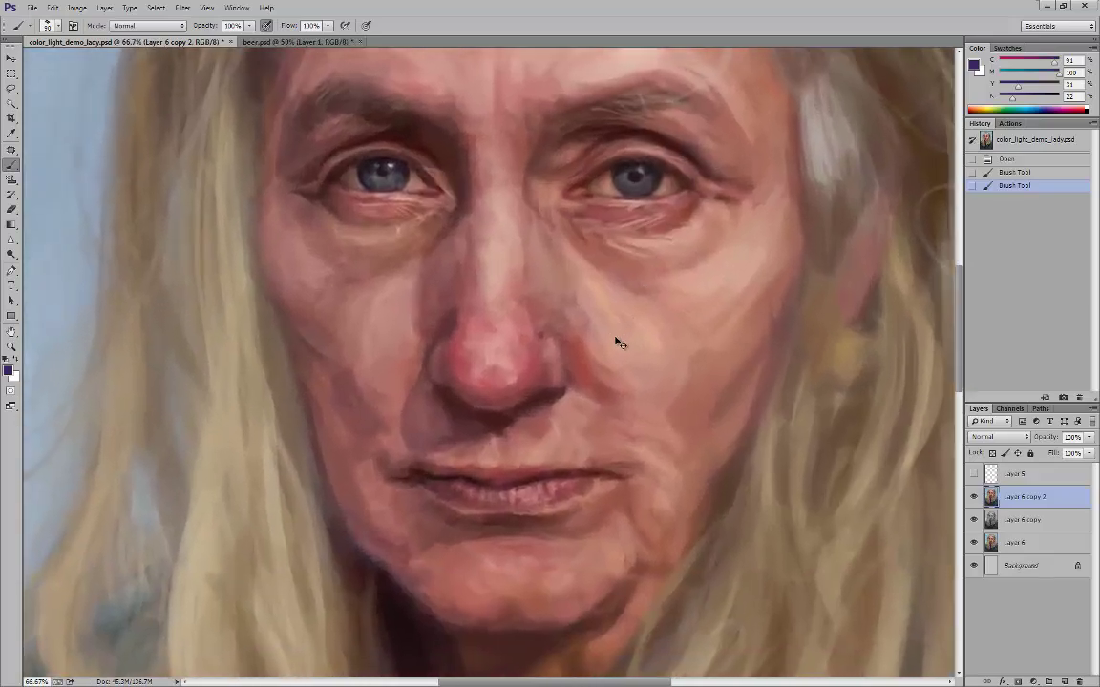
key(ctrl+plus)
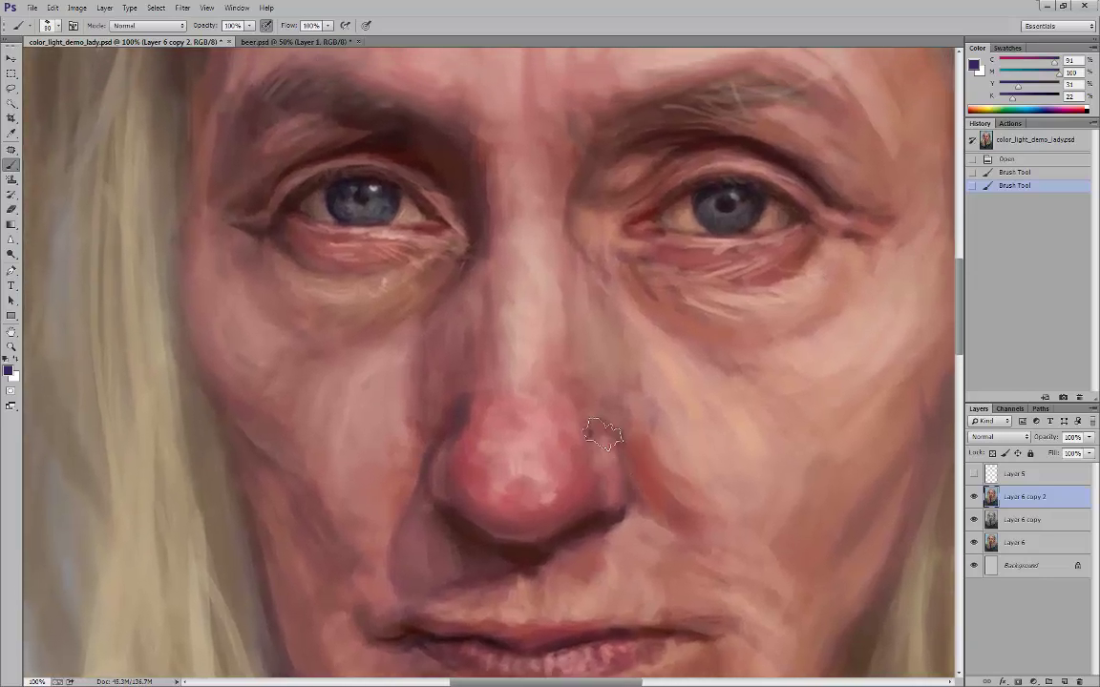
key(bracketleft)
key(bracketleft)
key(bracketleft)
key(bracketleft)
key(bracketleft)
click(723, 454)
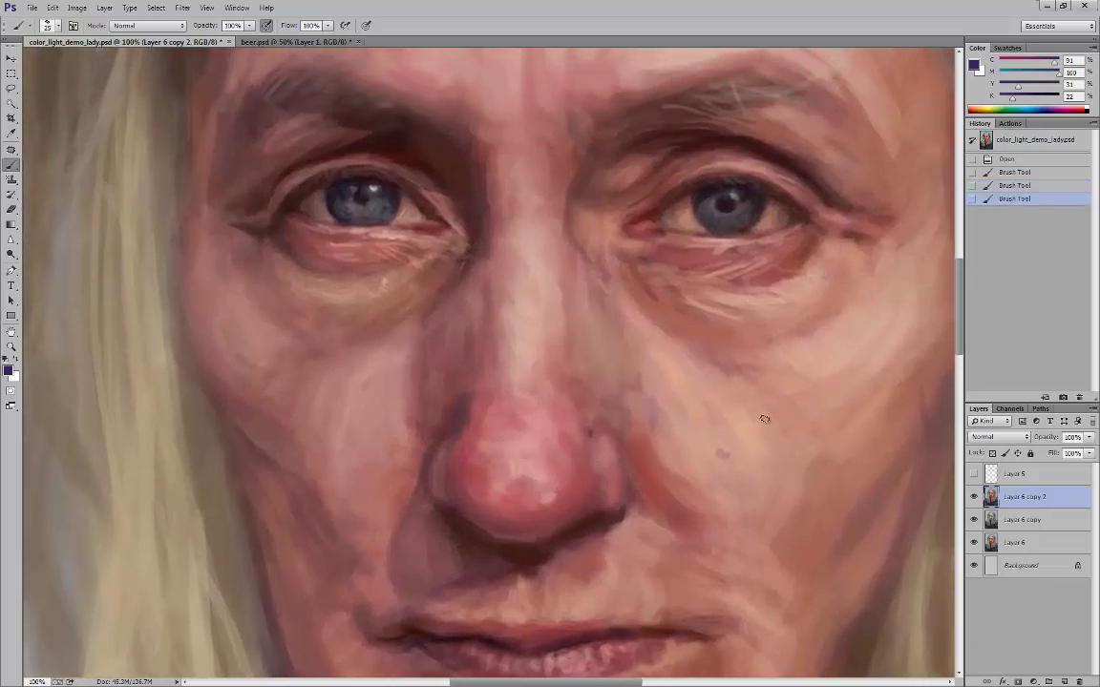
key(ctrl+minus)
key(alt+bracketleft)
key(ctrl+z)
key(ctrl+minus)
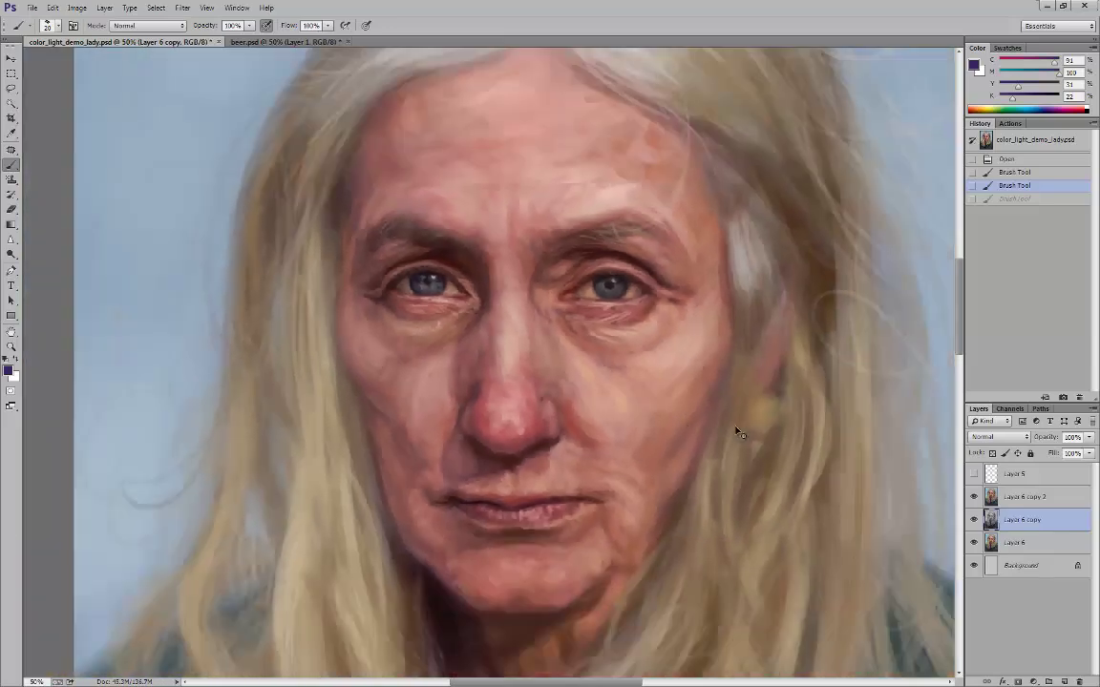
Examine the color shifts in the portrait's cheeks, nose and mouth at up to 100% magnification.
key(ctrl+plus)
key(ctrl+plus)
drag(682, 456, 717, 503)
key(ctrl+minus)
key(ctrl+minus)
key(ctrl+minus)
key(ctrl+plus)
key(ctrl+plus)
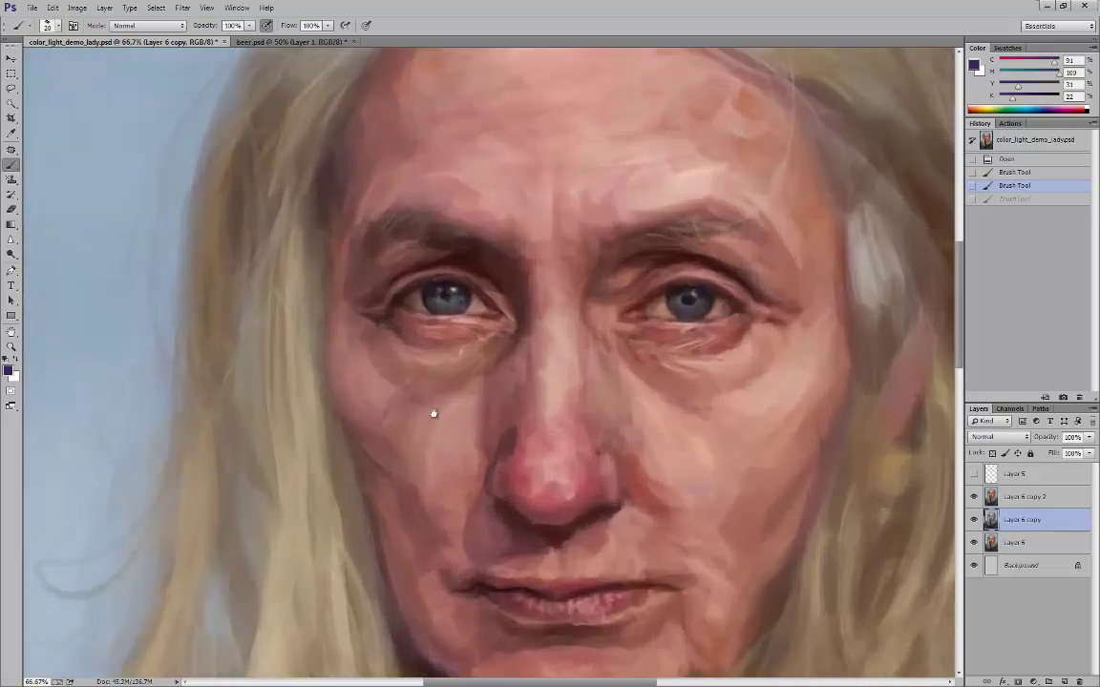
drag(433, 413, 400, 343)
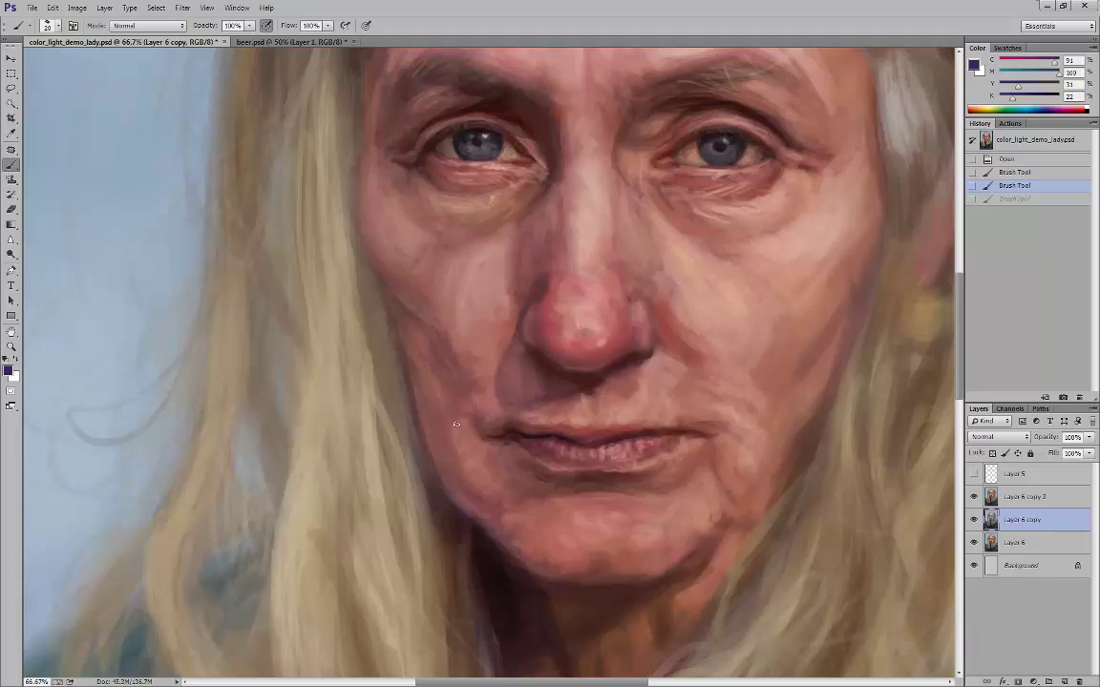
scroll(633, 350, up, 2)
key(ctrl+plus)
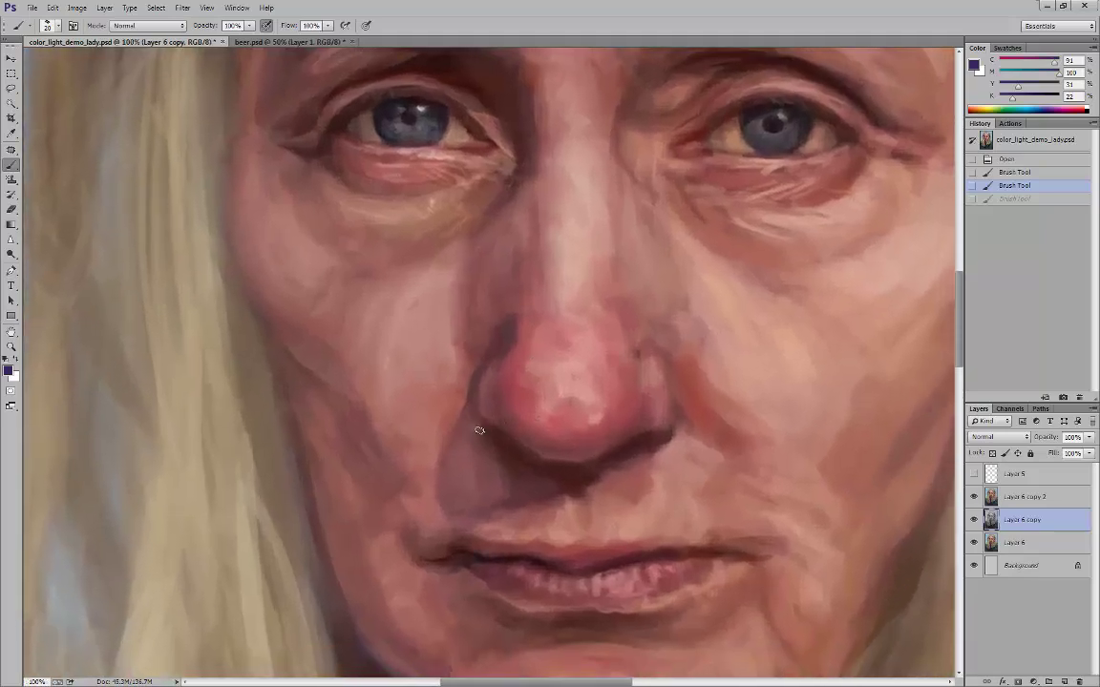
key(ctrl+minus)
key(ctrl+minus)
key(ctrl+minus)
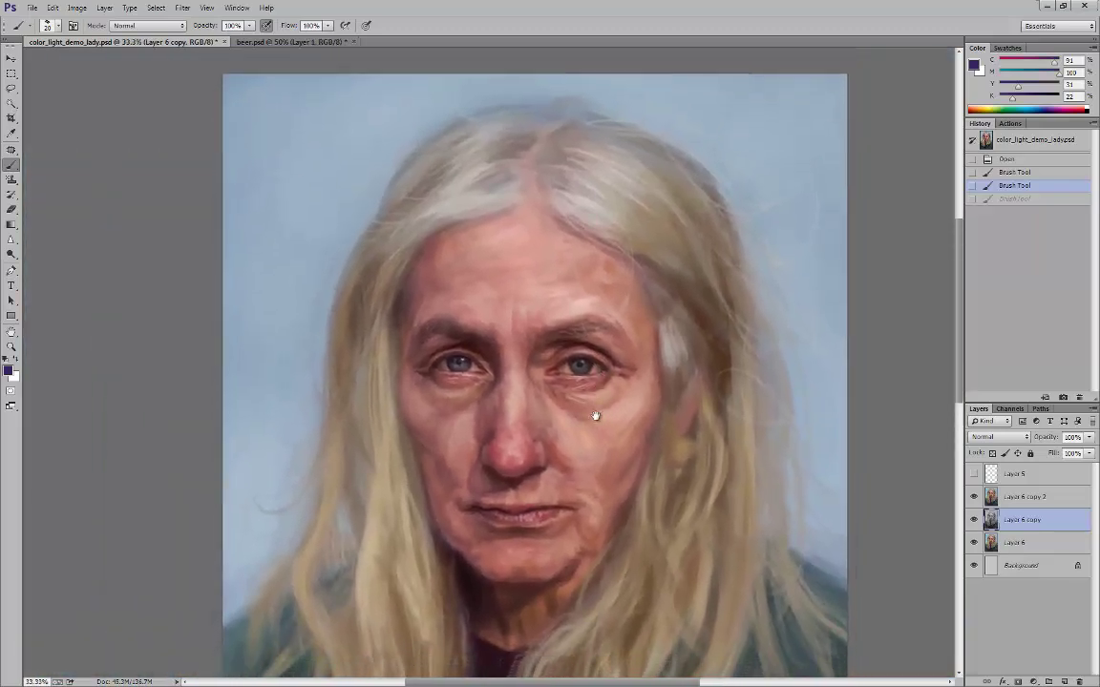
Examine the colors of the forehead and hair, and compare them with the whole portrait.
scroll(592, 417, down, 2)
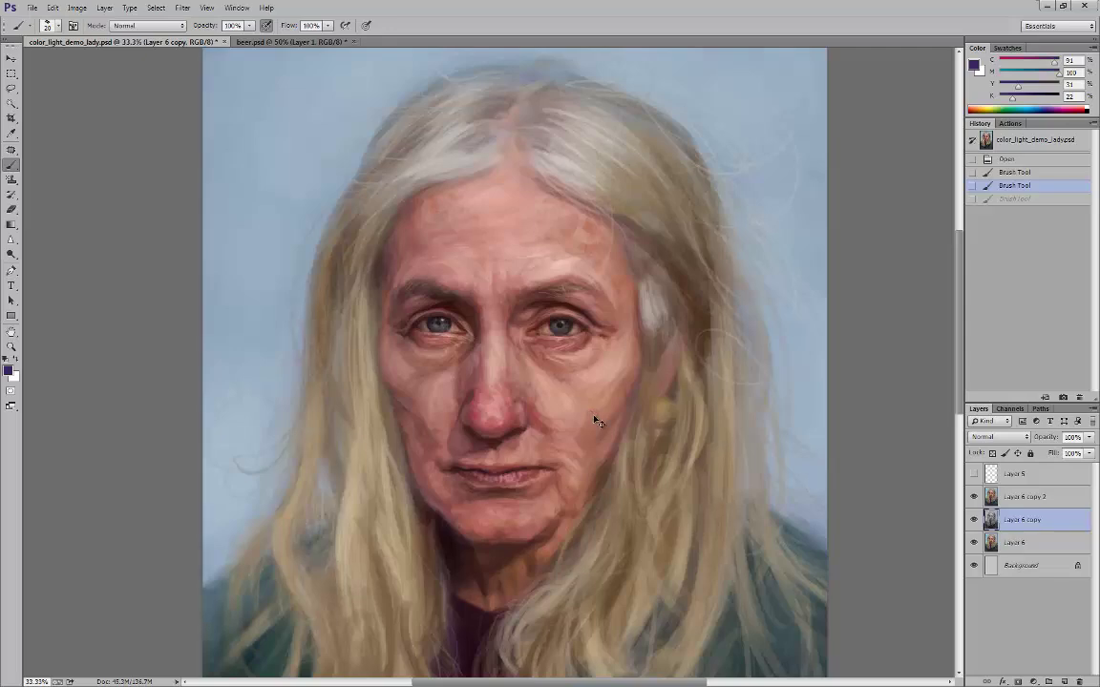
key(ctrl+minus)
key(ctrl+plus)
key(ctrl+plus)
key(ctrl+plus)
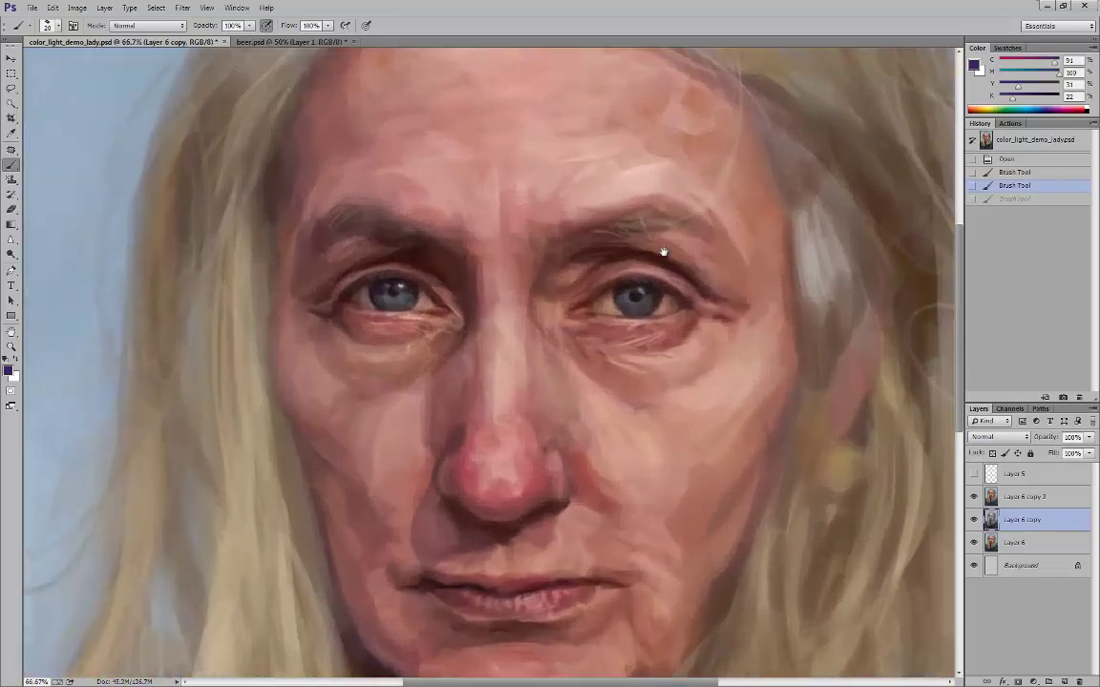
scroll(579, 358, up, 5)
scroll(570, 406, up, 1)
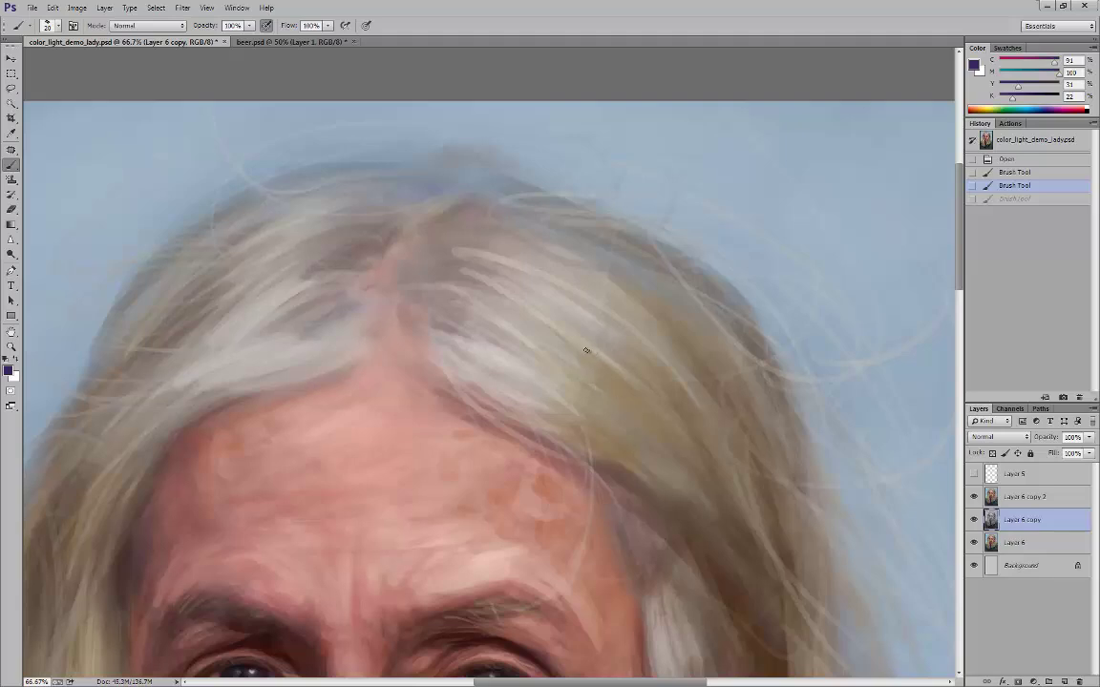
key(ctrl+minus)
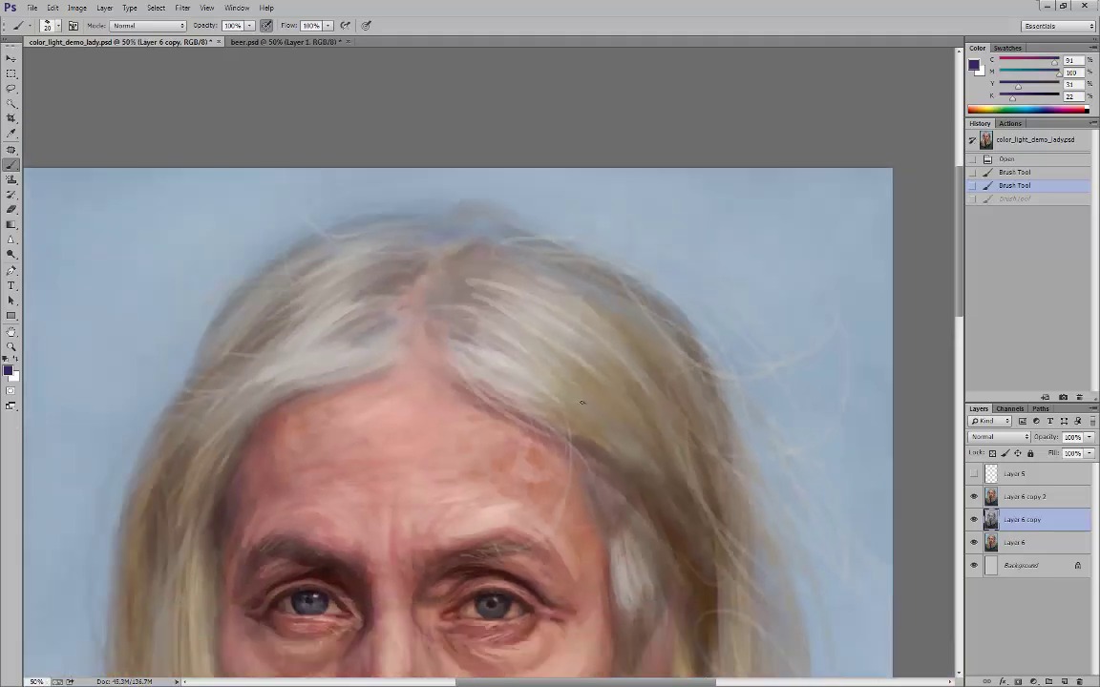
scroll(582, 381, down, 10)
scroll(591, 321, down, 5)
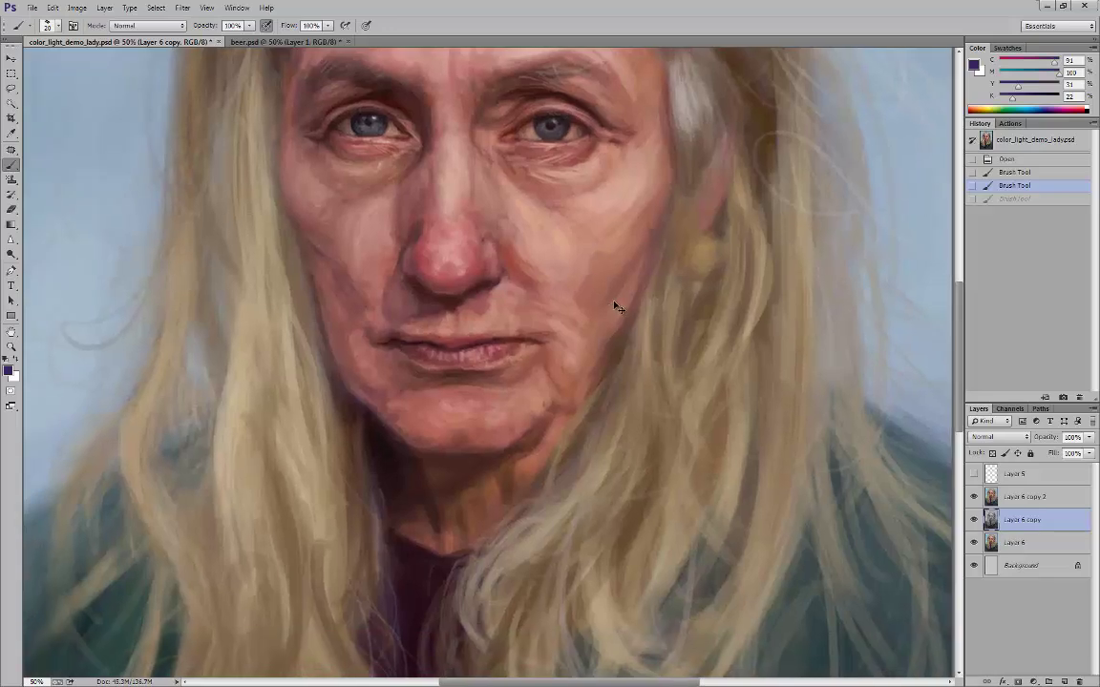
key(ctrl+minus)
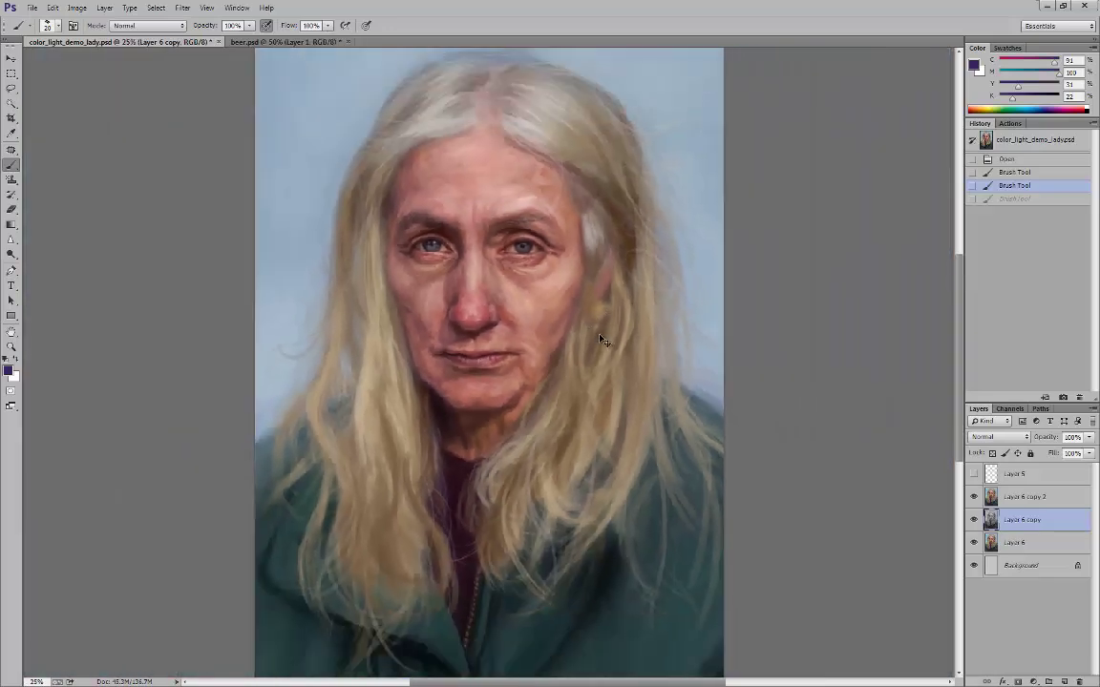
key(ctrl+plus)
scroll(592, 380, up, 5)
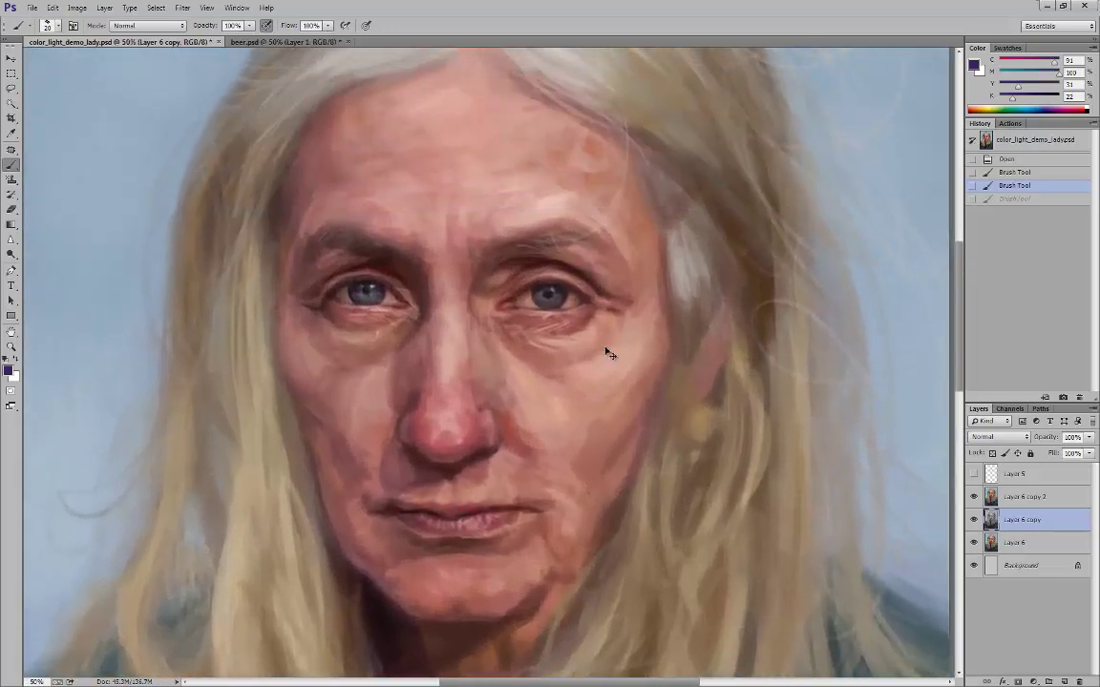
key(ctrl+minus)
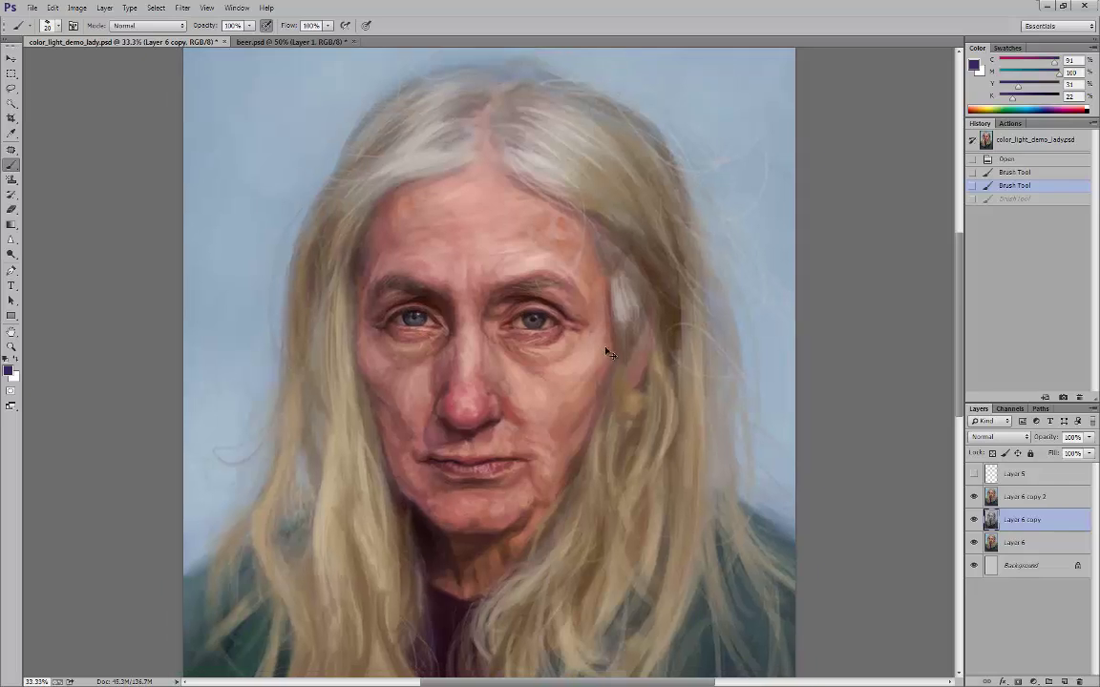
key(ctrl+minus)
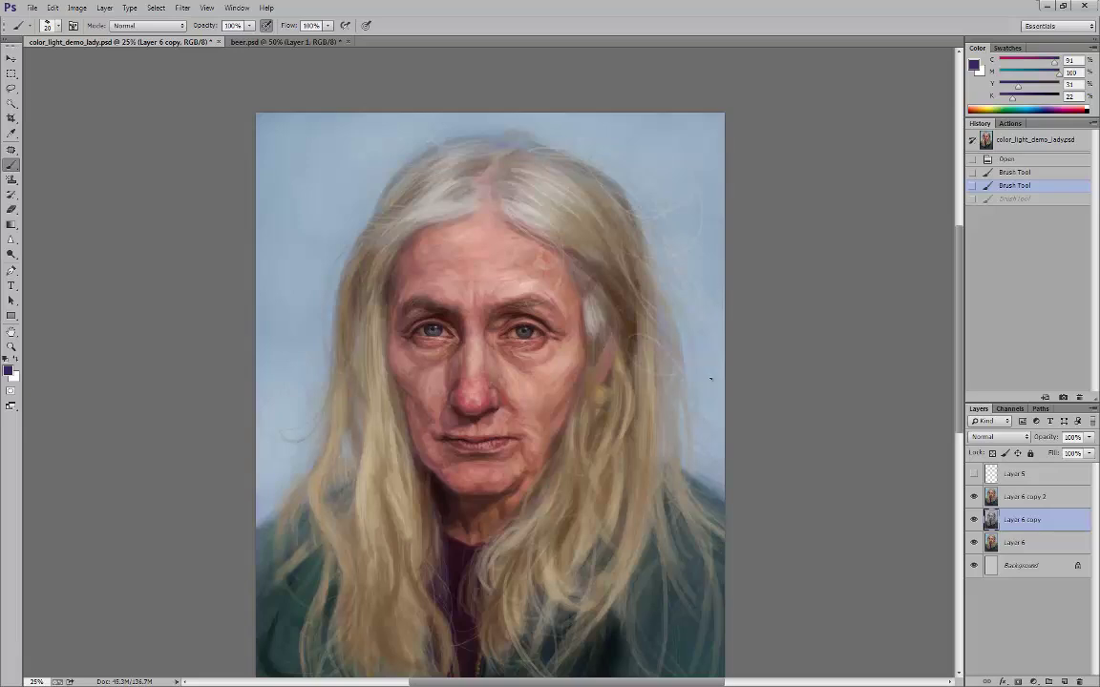
key(ctrl+minus)
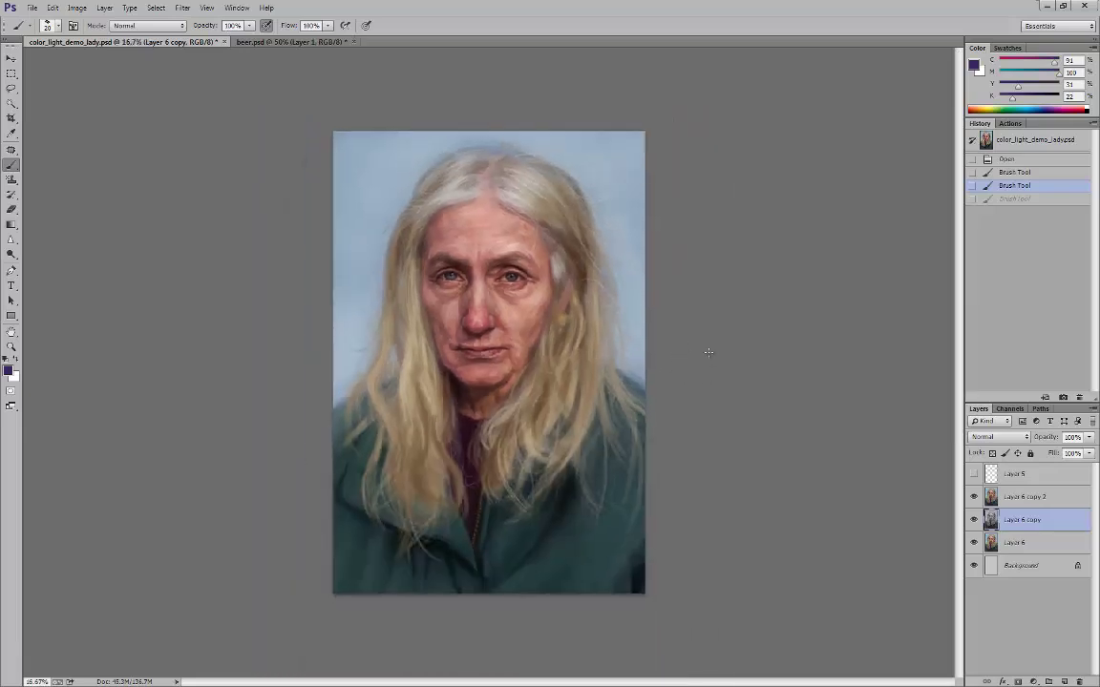
Select the Layer 6 copy 2 layer and set the foreground color to a muted blue (C 84, M 72, Y 29, K 12).
key(alt+bracketright)
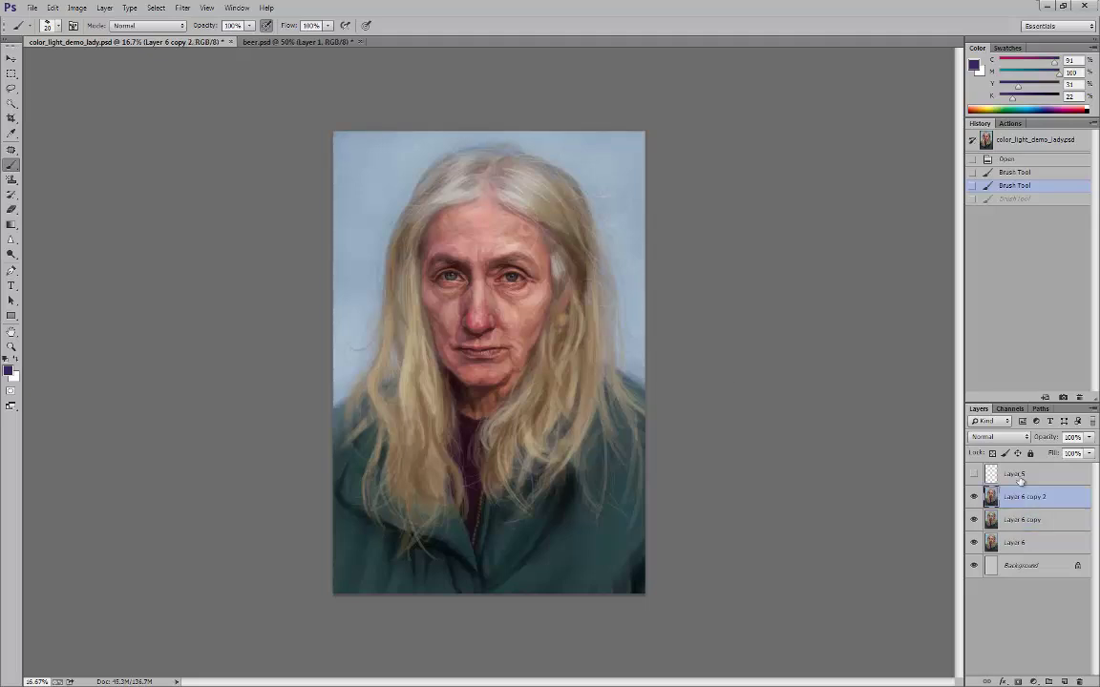
click(8, 370)
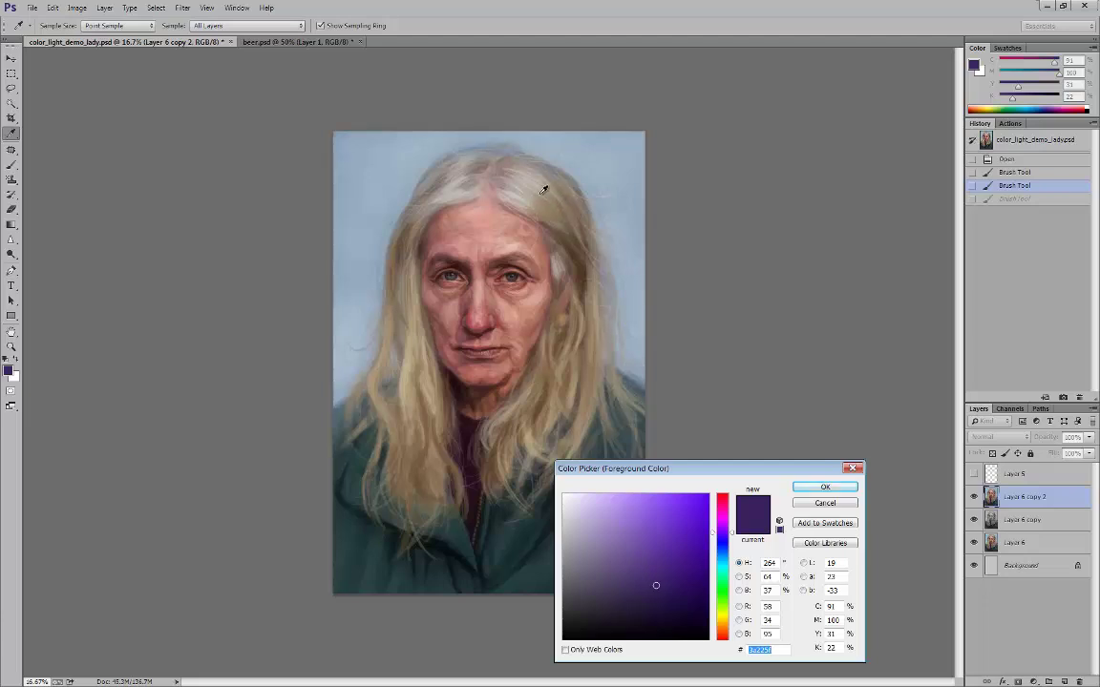
click(823, 498)
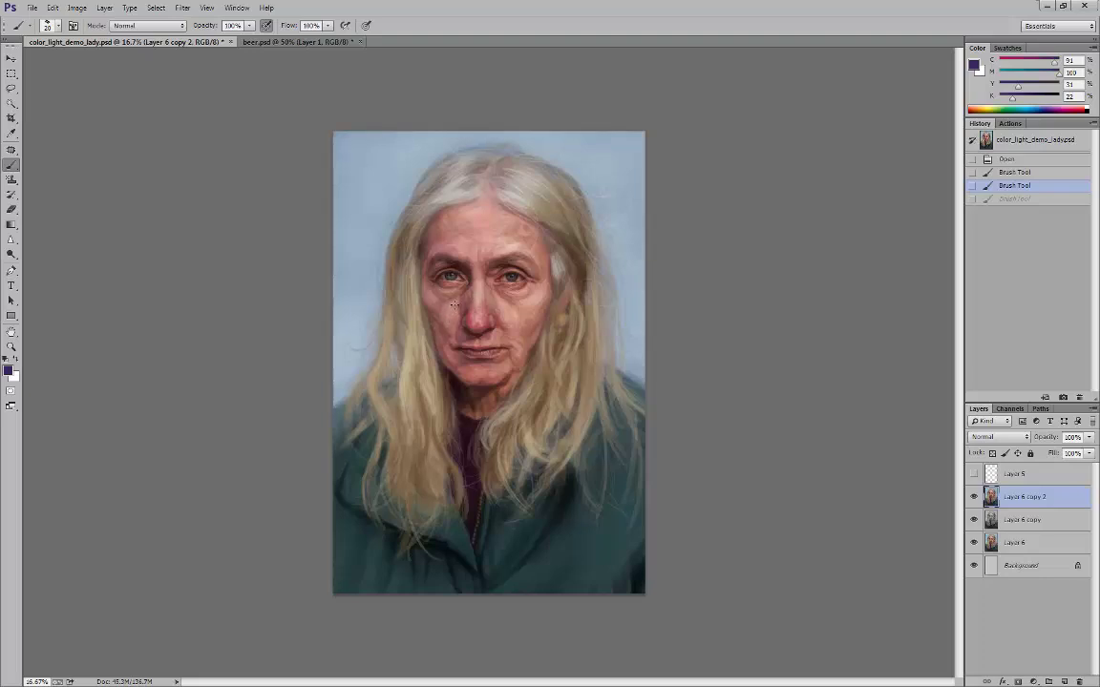
click(8, 370)
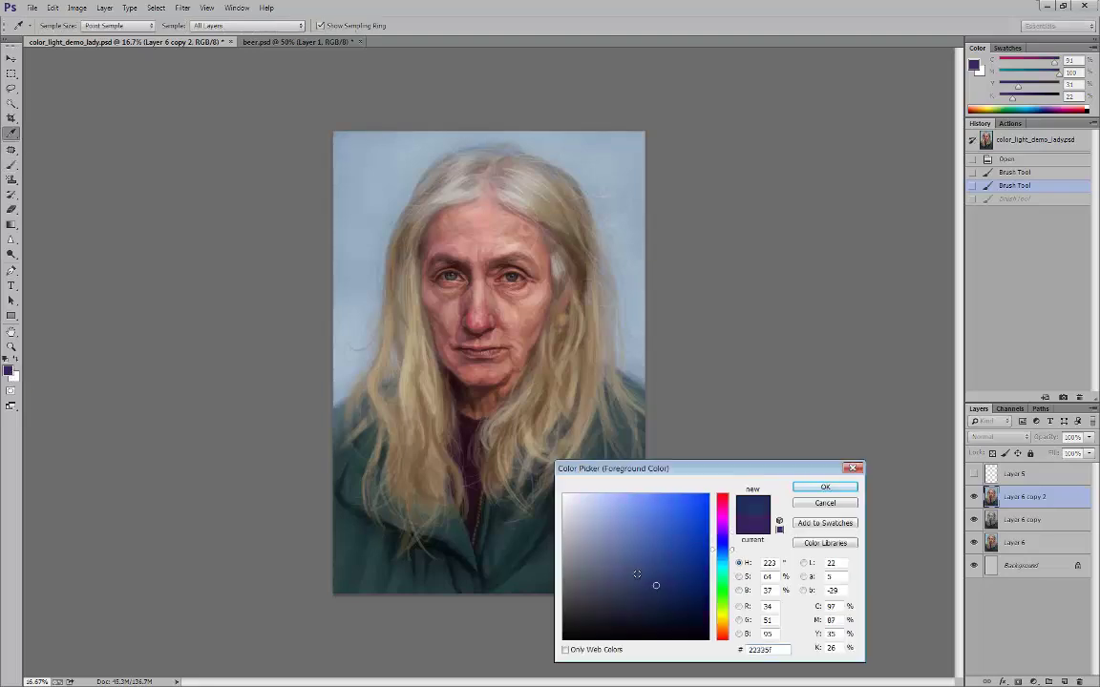
click(633, 570)
click(825, 486)
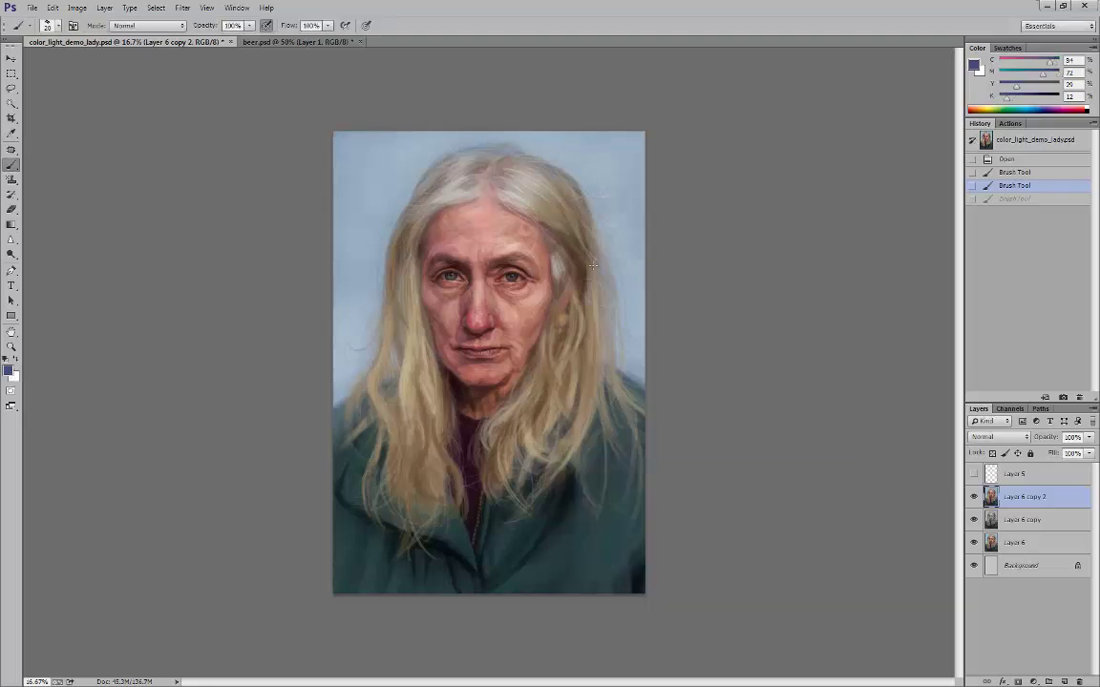
Try a translucent wash of the muted blue over the whole portrait with a much larger brush, and undo it.
key(bracketright)
key(bracketright)
key(bracketright)
key(bracketright)
key(bracketright)
key(bracketright)
key(bracketright)
key(bracketright)
mouse_move(650, 184)
mouse_down()
mouse_move(454, 247)
mouse_move(687, 312)
mouse_move(681, 231)
mouse_move(457, 346)
mouse_move(642, 368)
mouse_move(668, 385)
mouse_move(535, 415)
mouse_move(432, 510)
mouse_move(580, 523)
mouse_move(637, 578)
mouse_move(494, 608)
mouse_move(443, 635)
mouse_up()
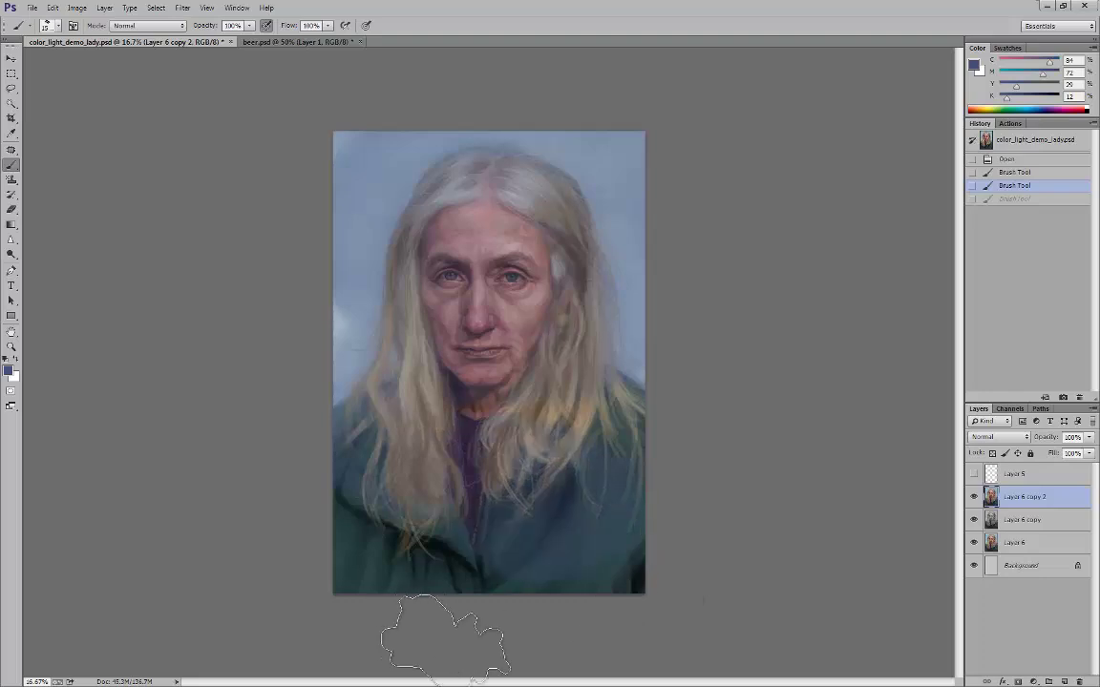
key(ctrl+z)
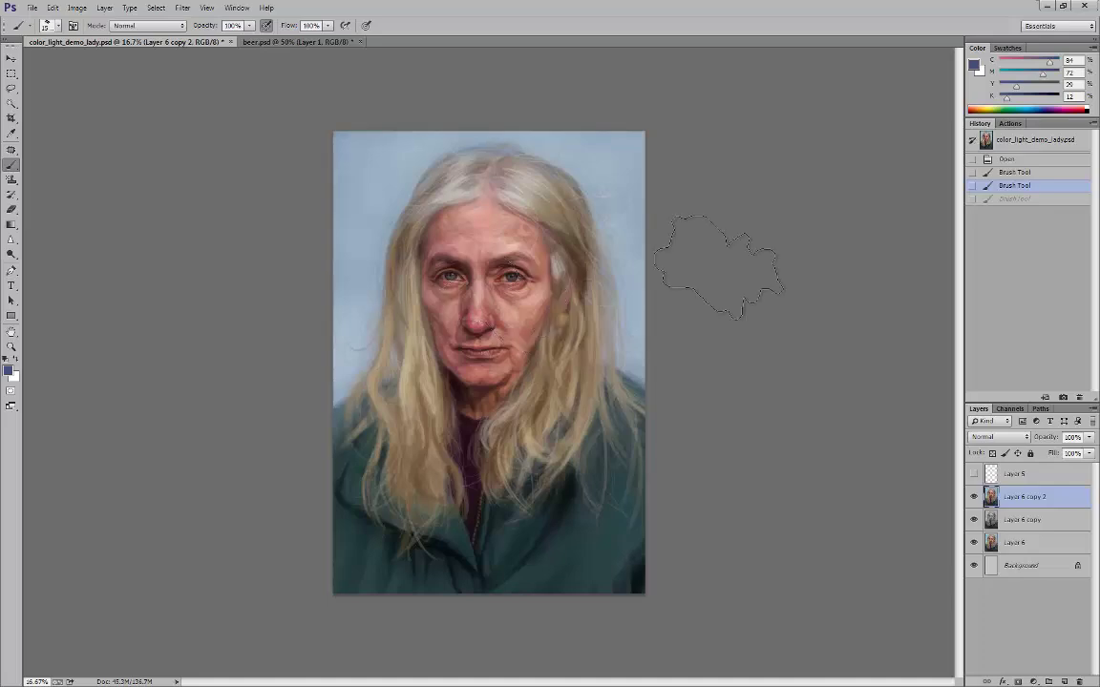
Examine the colors of the face, forehead and hair at up to 50% magnification, reducing the brush size to 70.
key(ctrl+equal)
key(ctrl+equal)
key(ctrl+equal)
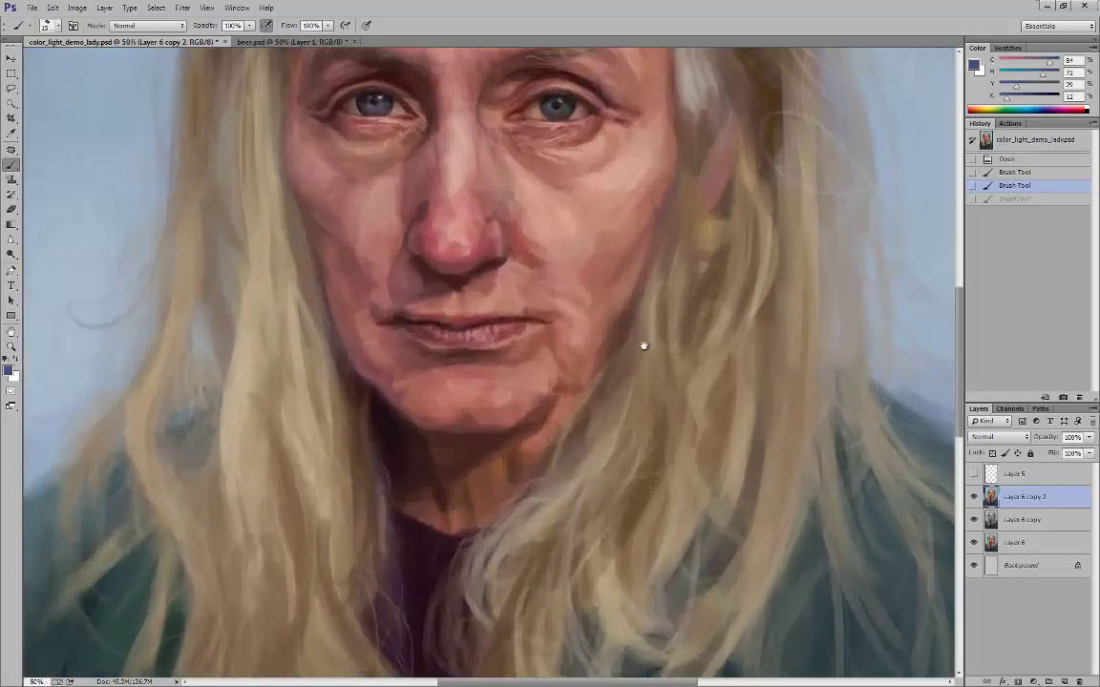
scroll(643, 344, up, 5)
key(bracketleft)
key(bracketleft)
key(bracketleft)
key(bracketleft)
key(bracketleft)
key(bracketleft)
key(bracketleft)
key(bracketleft)
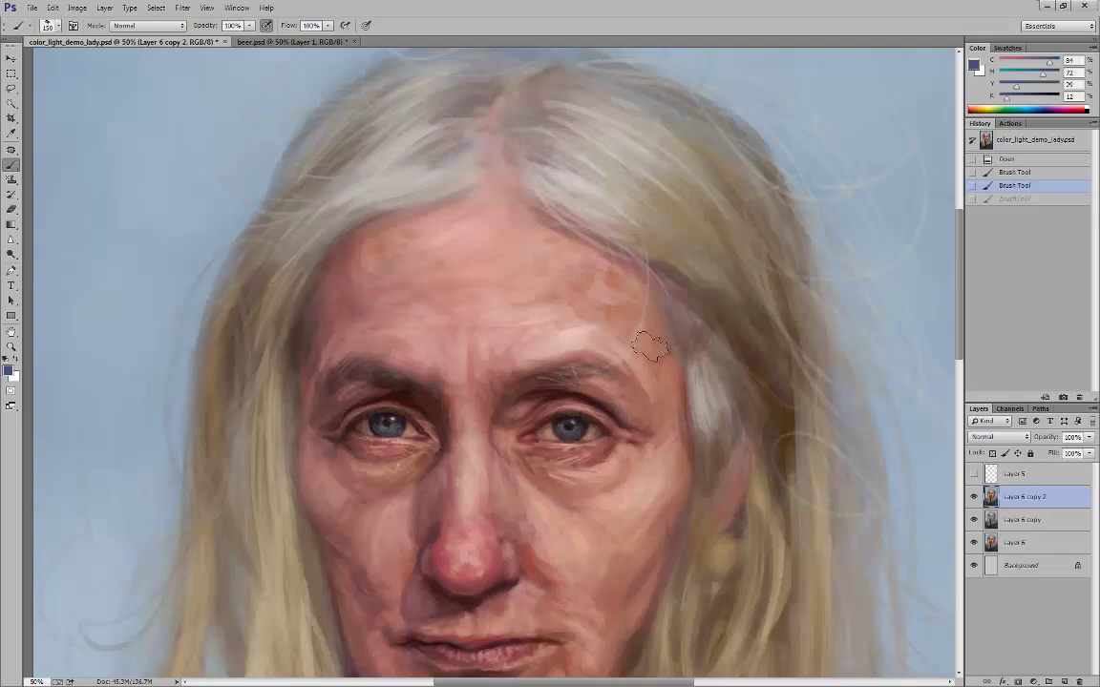
key(ctrl+minus)
mouse_move(601, 435)
mouse_down()
mouse_move(618, 400)
mouse_move(608, 439)
mouse_up()
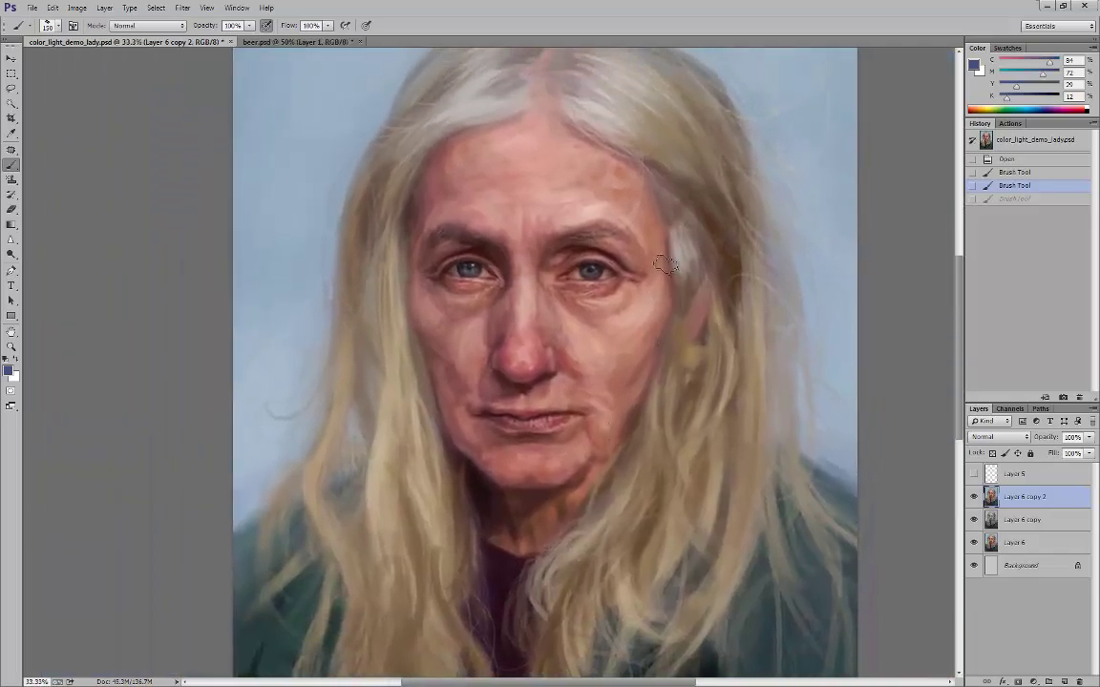
key(bracketleft)
key(bracketleft)
key(bracketleft)
key(bracketleft)
key(bracketleft)
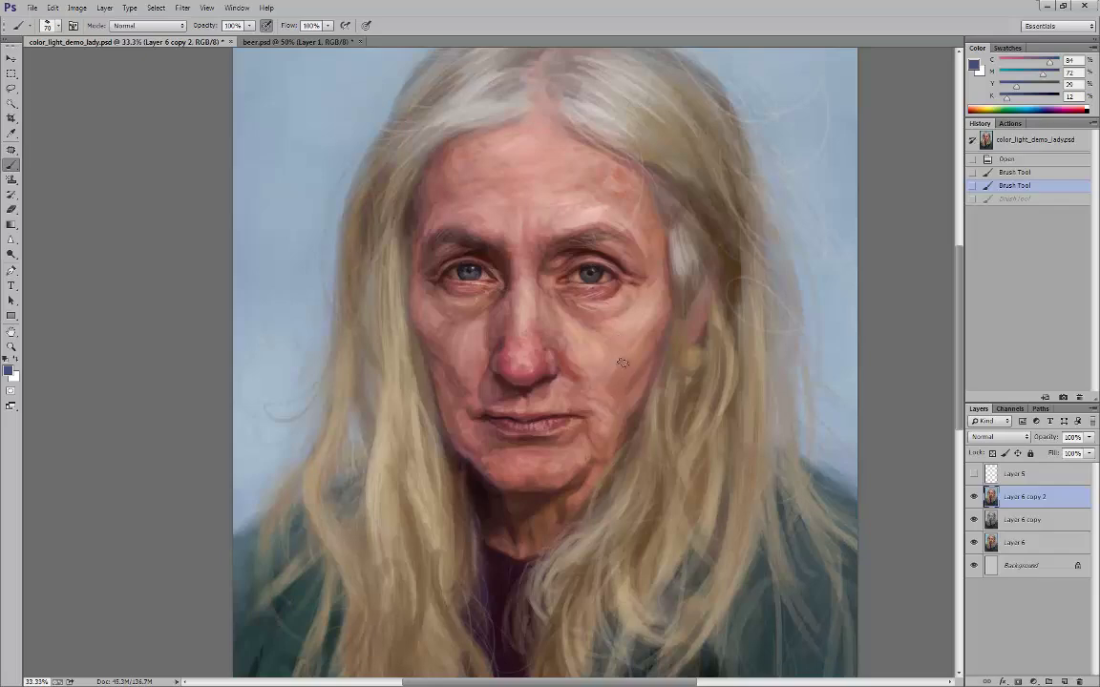
Examine the color shifts around the nose and eyes at up to 100% magnification, reduce the brush size to 15, and return to the full face.
key(ctrl+plus)
key(ctrl+plus)
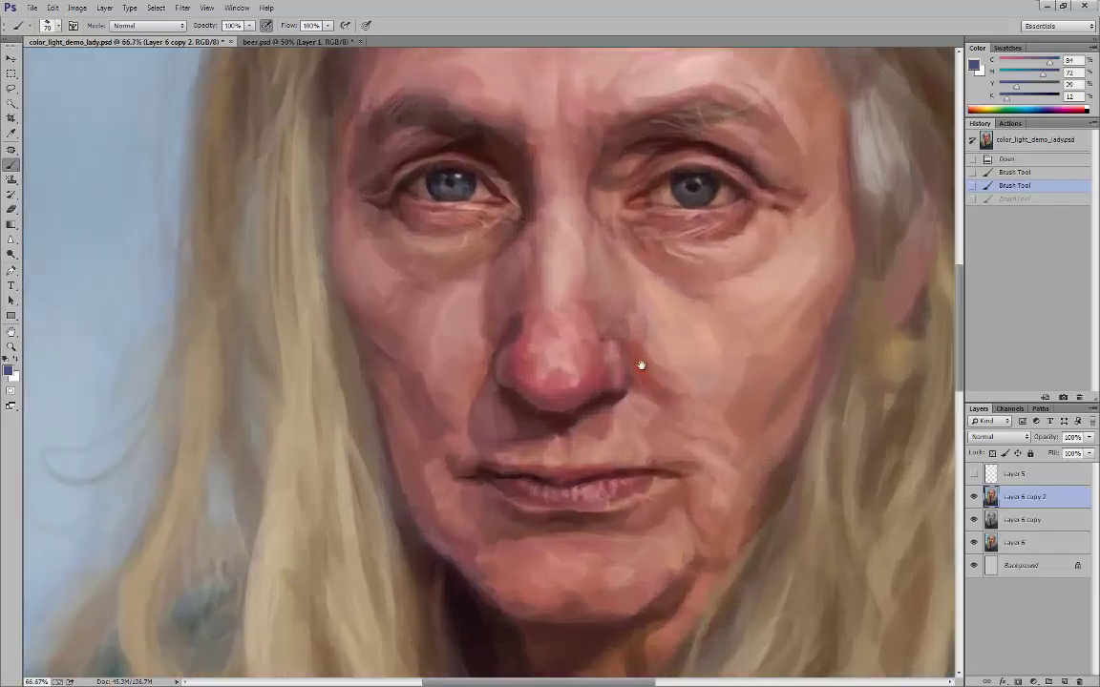
drag(642, 368, 632, 431)
key(ctrl+plus)
key(bracketleft)
key(bracketleft)
key(bracketleft)
key(bracketleft)
key(bracketleft)
key(bracketleft)
key(bracketleft)
key(bracketleft)
key(bracketleft)
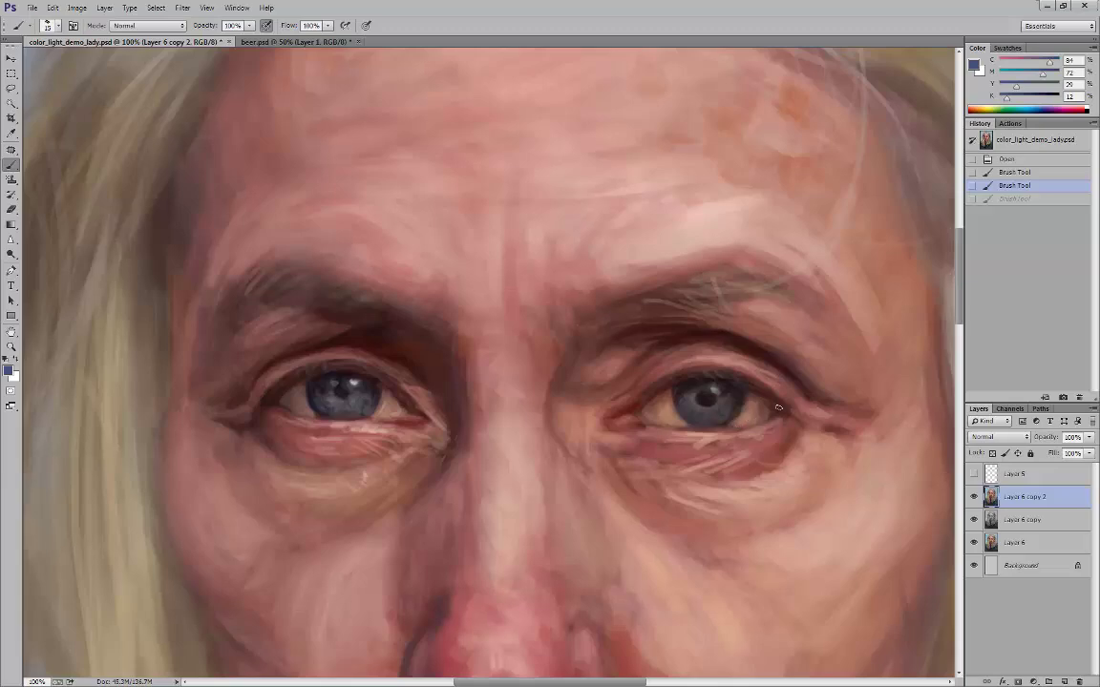
key(ctrl+minus)
key(ctrl+minus)
key(ctrl+minus)
key(ctrl+minus)
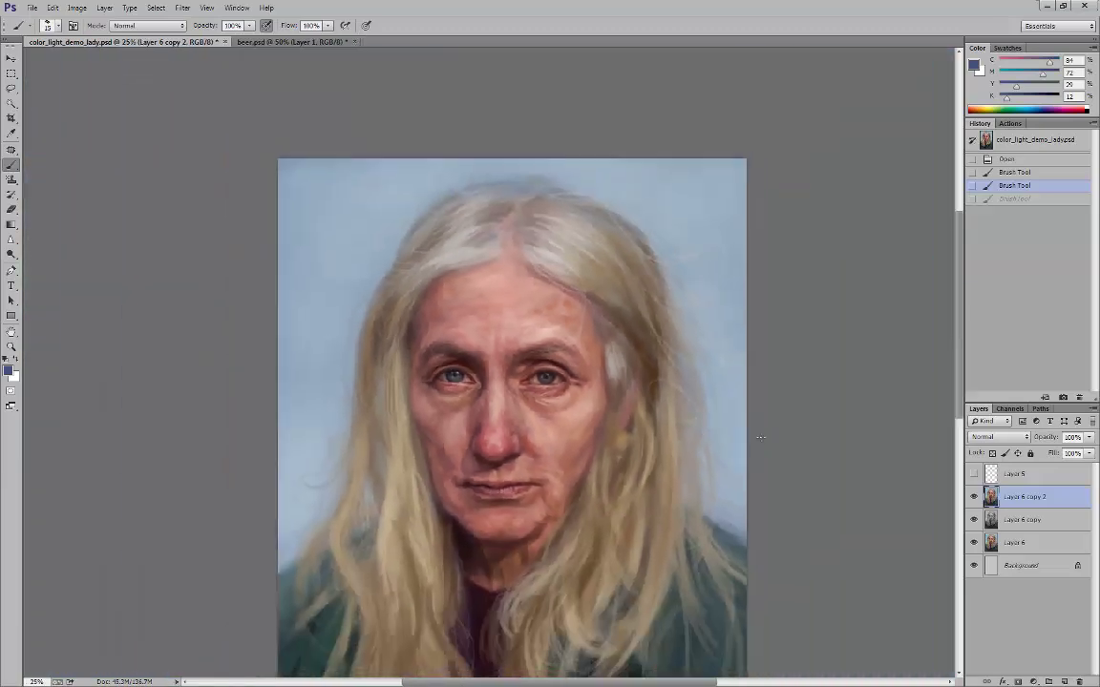
Switch to beer.psd and examine the reflected colors in the base of the glass at up to 200% magnification.
click(286, 42)
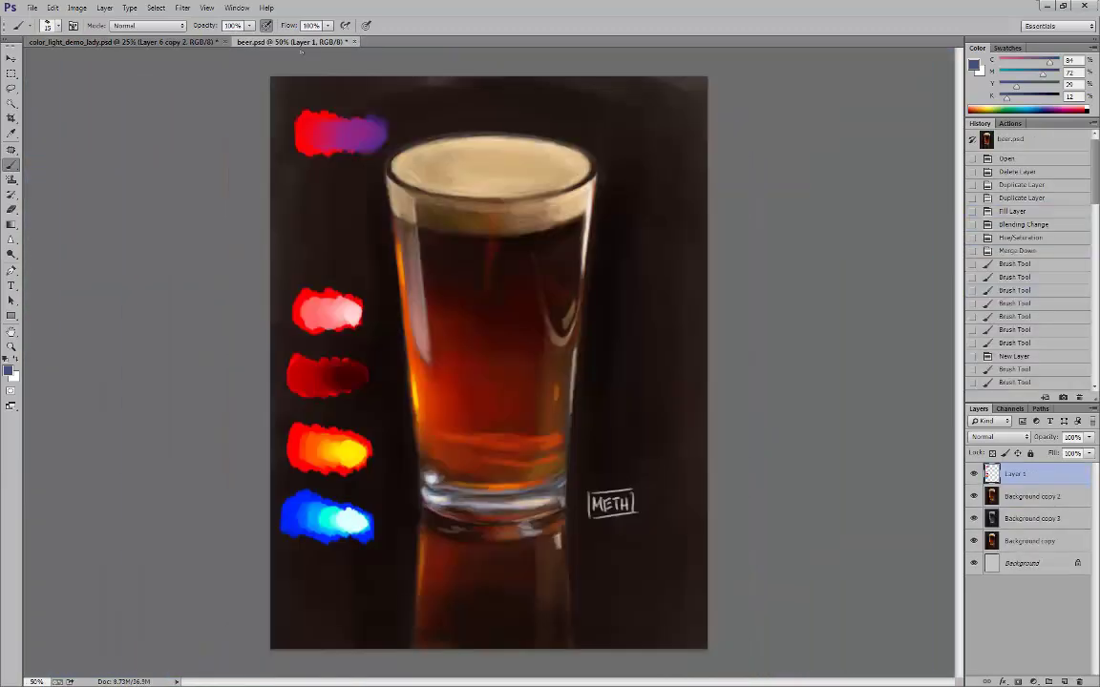
key(ctrl+plus)
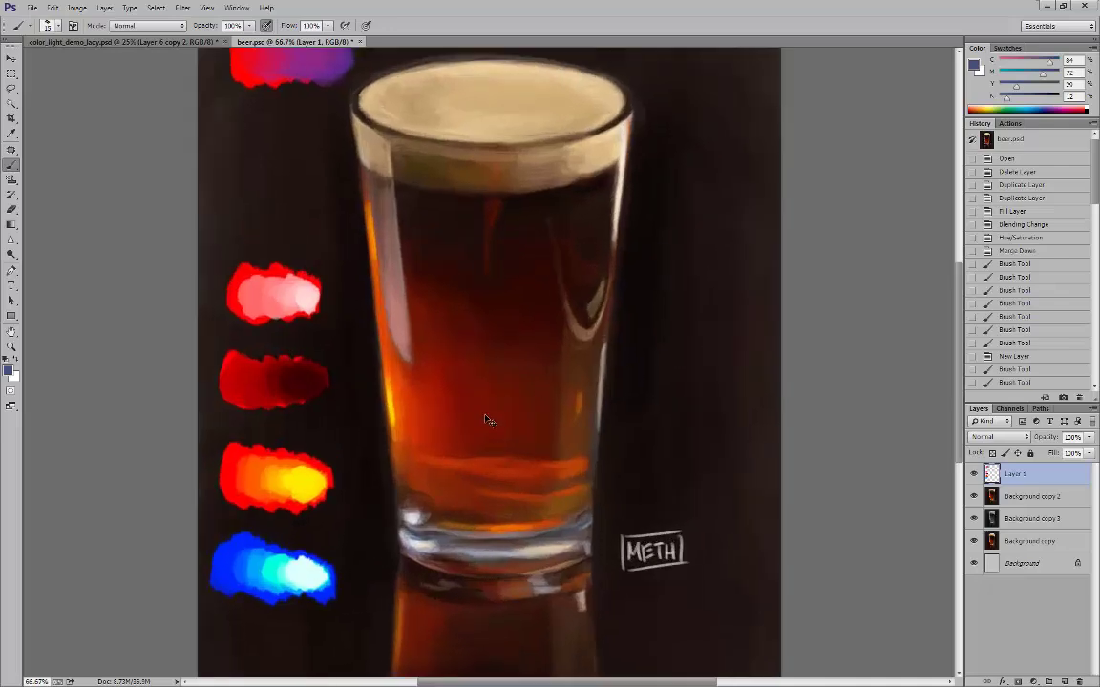
key(ctrl+plus)
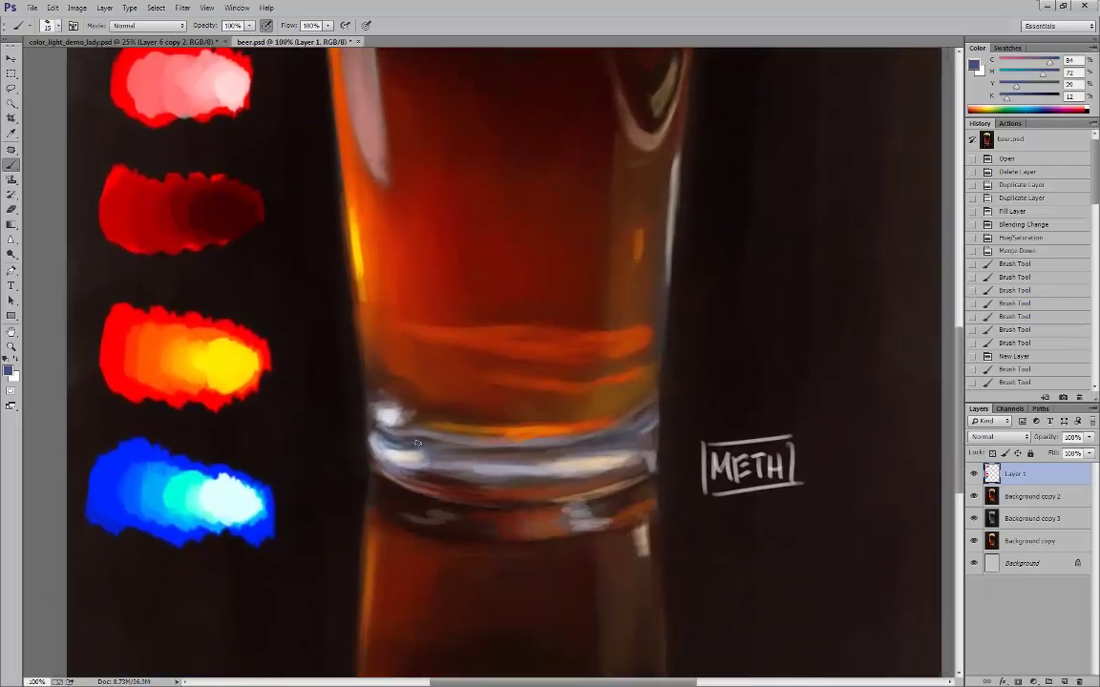
key(ctrl+plus)
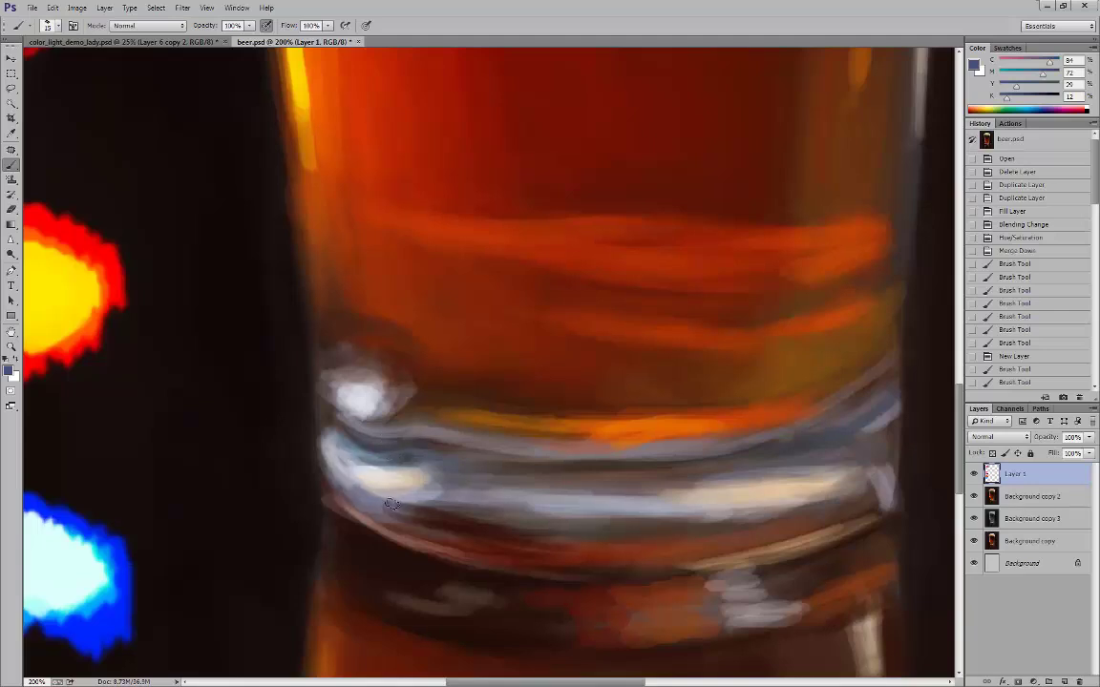
scroll(753, 368, down, 3)
scroll(753, 369, right, 3)
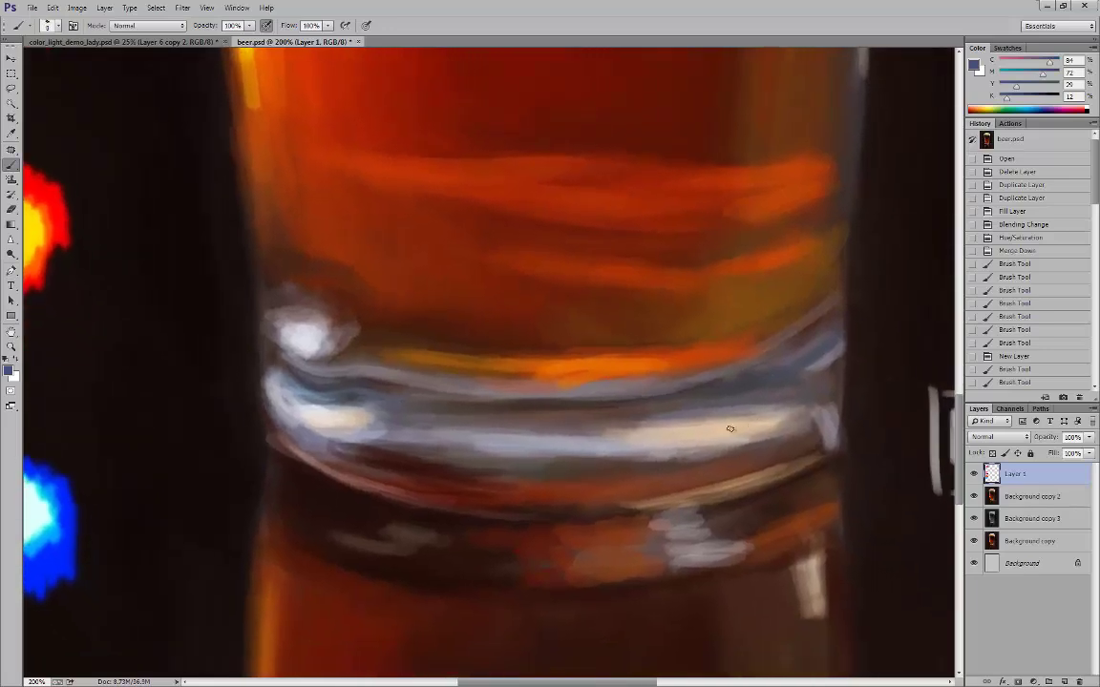
drag(656, 131, 690, 394)
Examine the colors of the beer's upper half, foam and rim at up to 200% magnification, and compare them with the whole painting.
scroll(690, 393, up, 10)
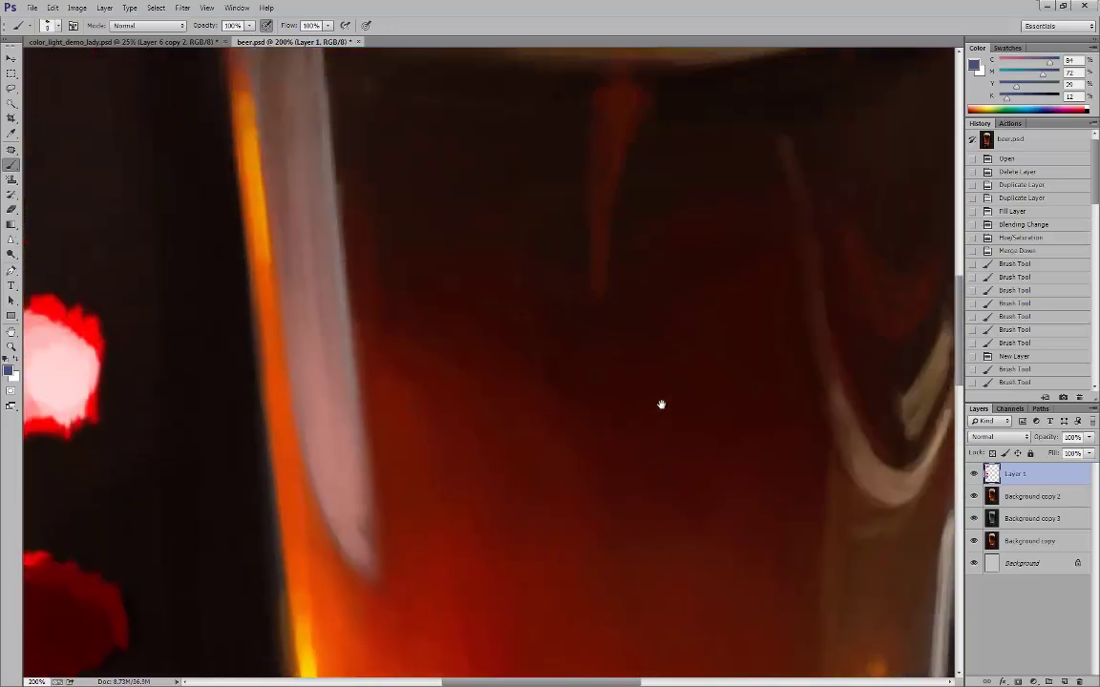
key(ctrl+minus)
key(ctrl+minus)
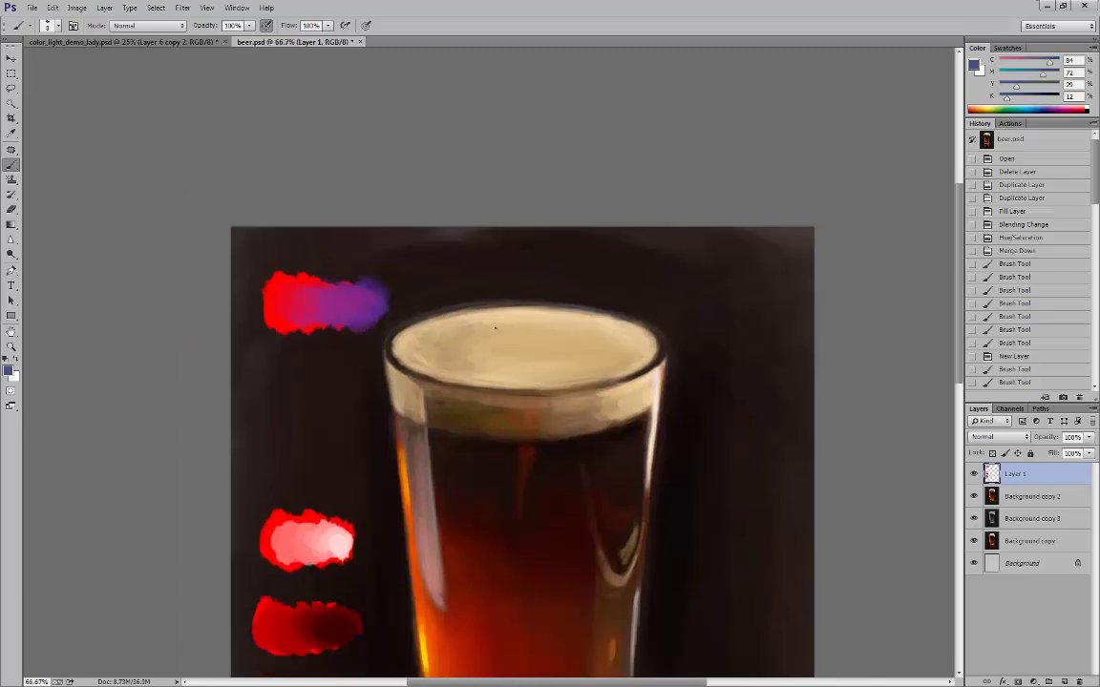
key(ctrl+plus)
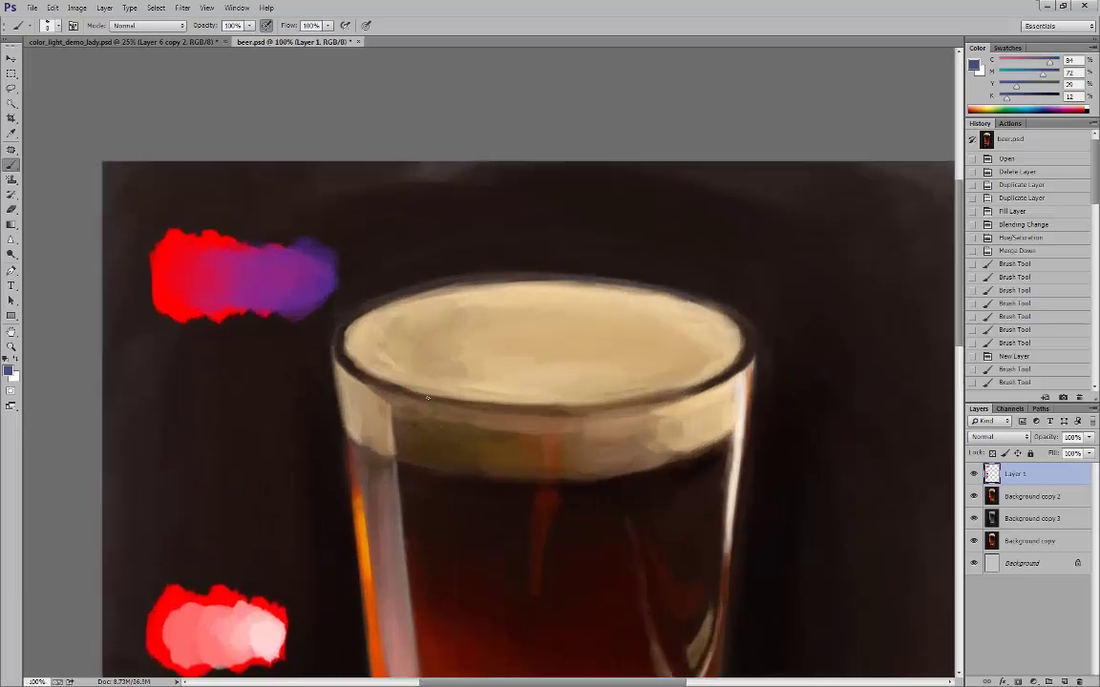
key(ctrl+minus)
key(ctrl+minus)
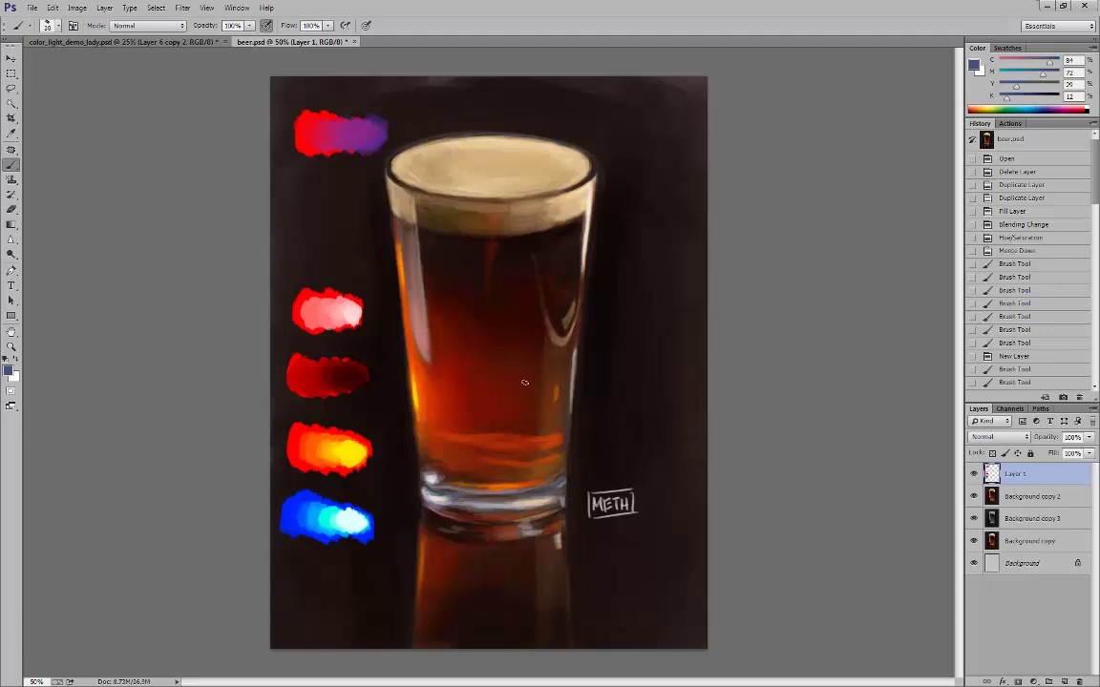
key(ctrl+plus)
key(ctrl+plus)
drag(525, 388, 528, 500)
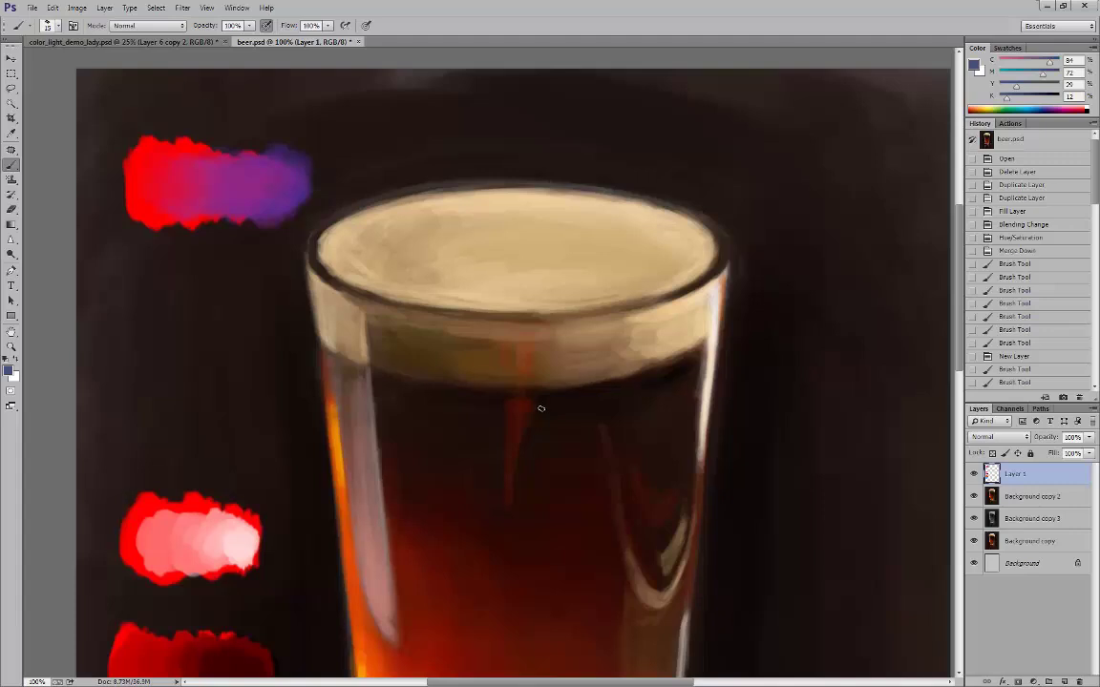
drag(504, 417, 493, 404)
key(ctrl+minus)
key(ctrl+minus)
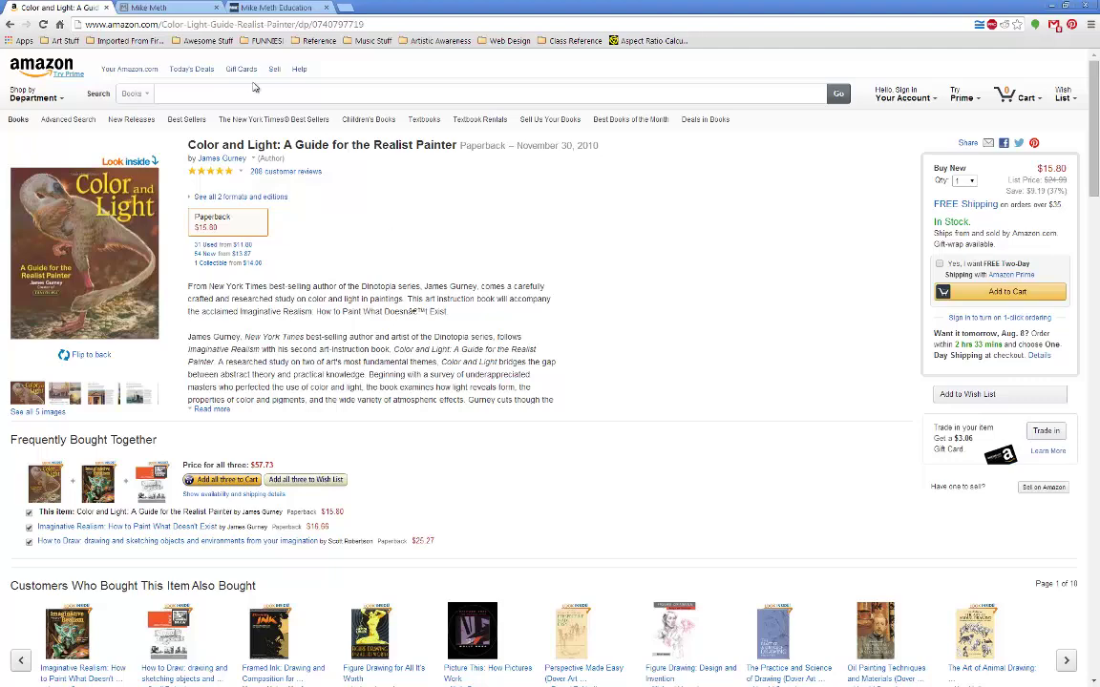
In the web browser, view the artist's portfolio gallery and the Mike Meth Education homepage.
click(159, 6)
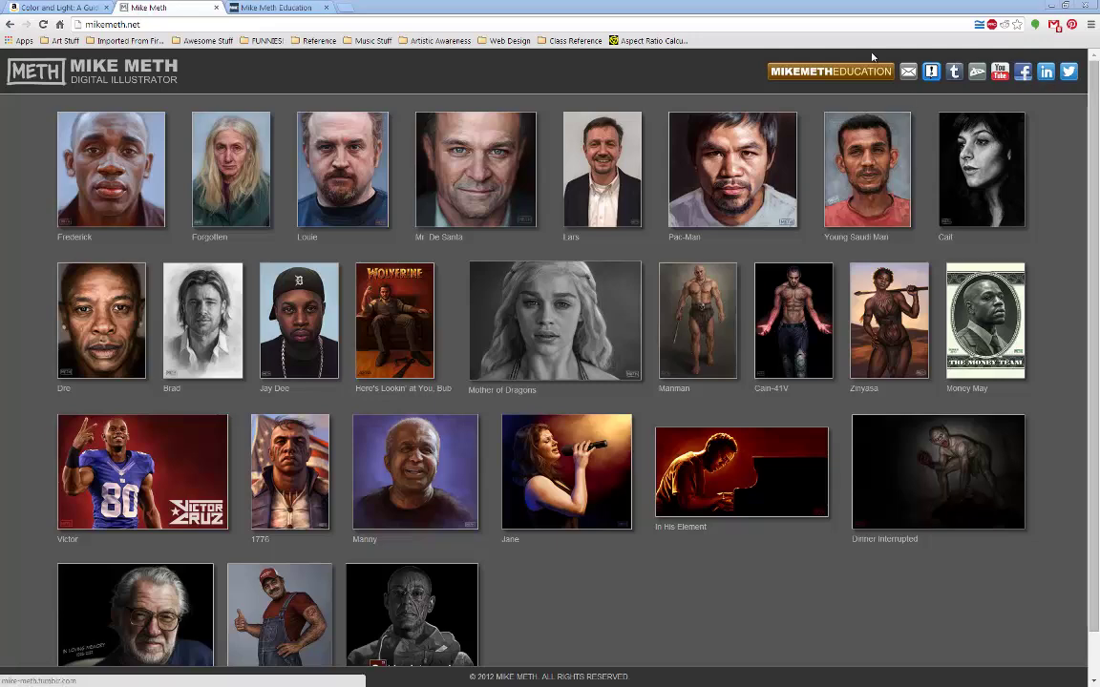
click(275, 7)
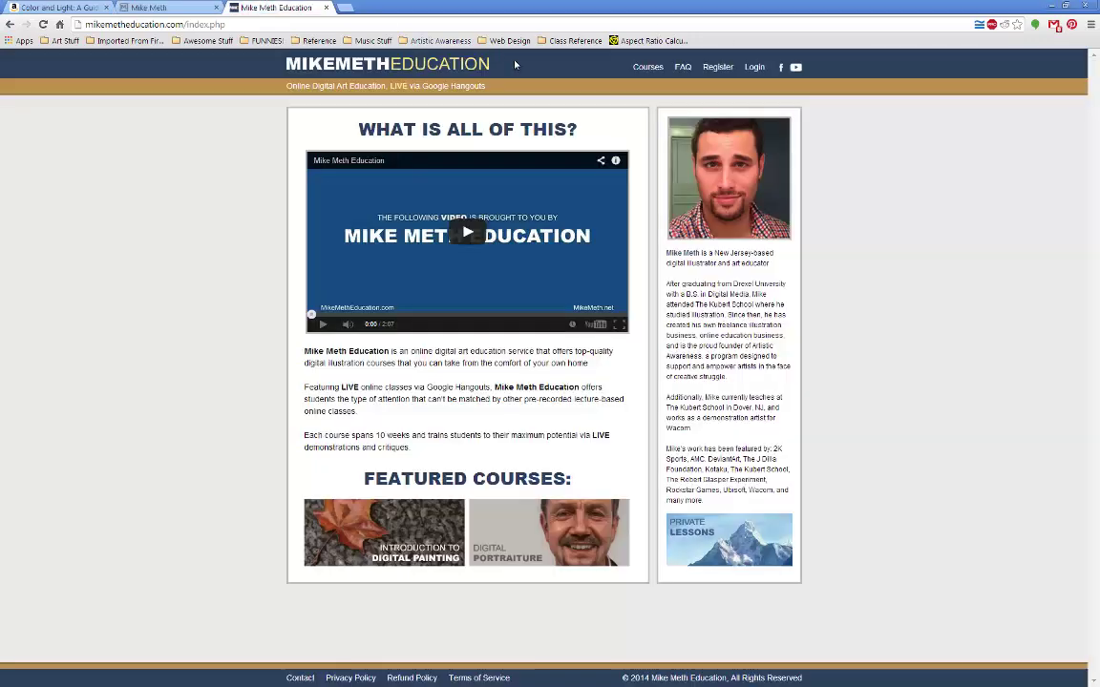